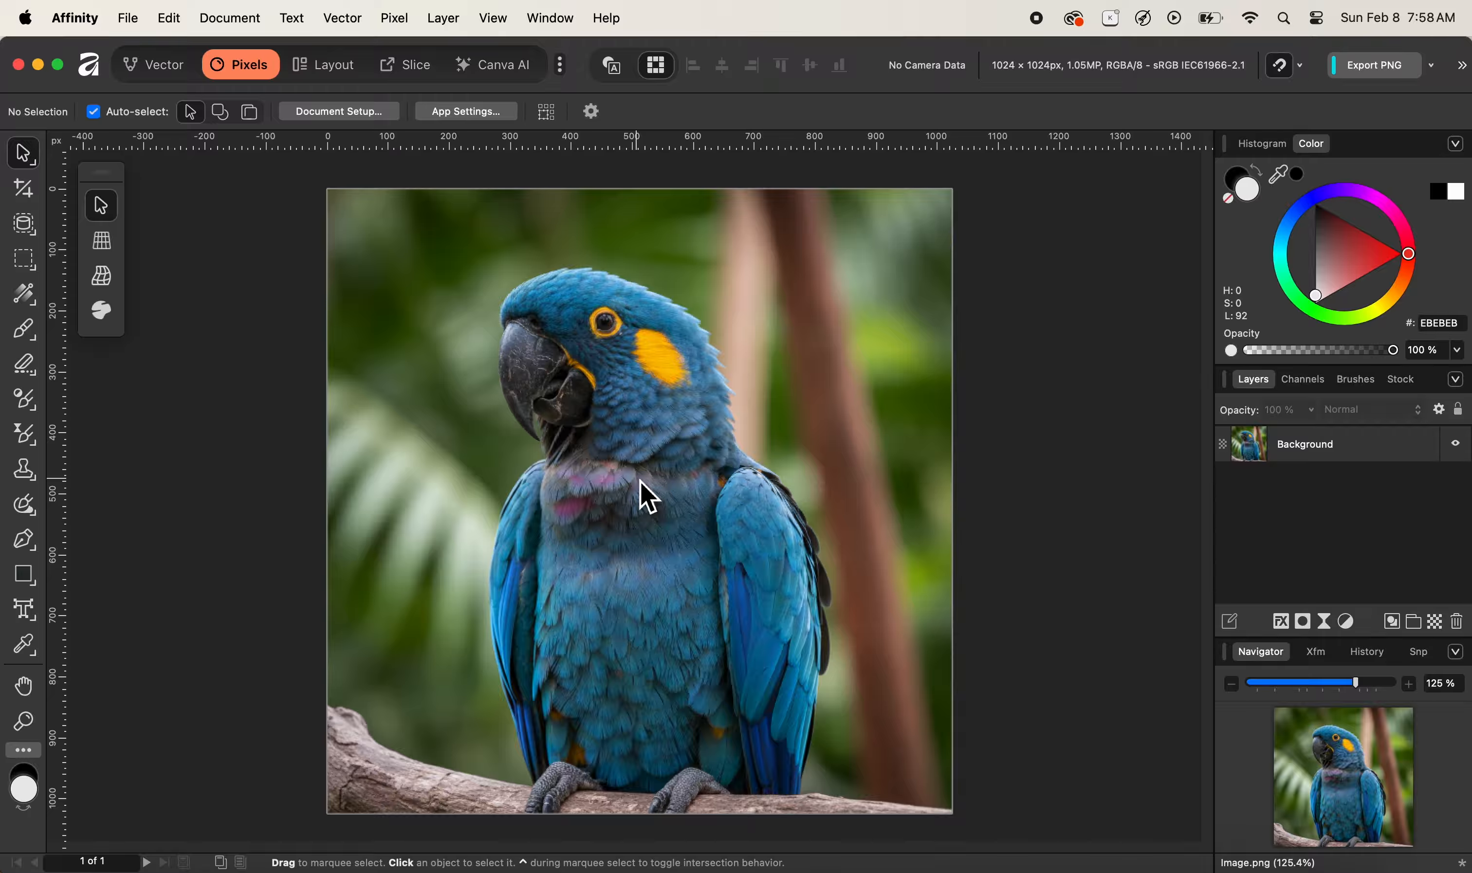
# Step: Add a Curves adjustment layer above the Background and close its settings without changing the curve
pyautogui.press('super+m')
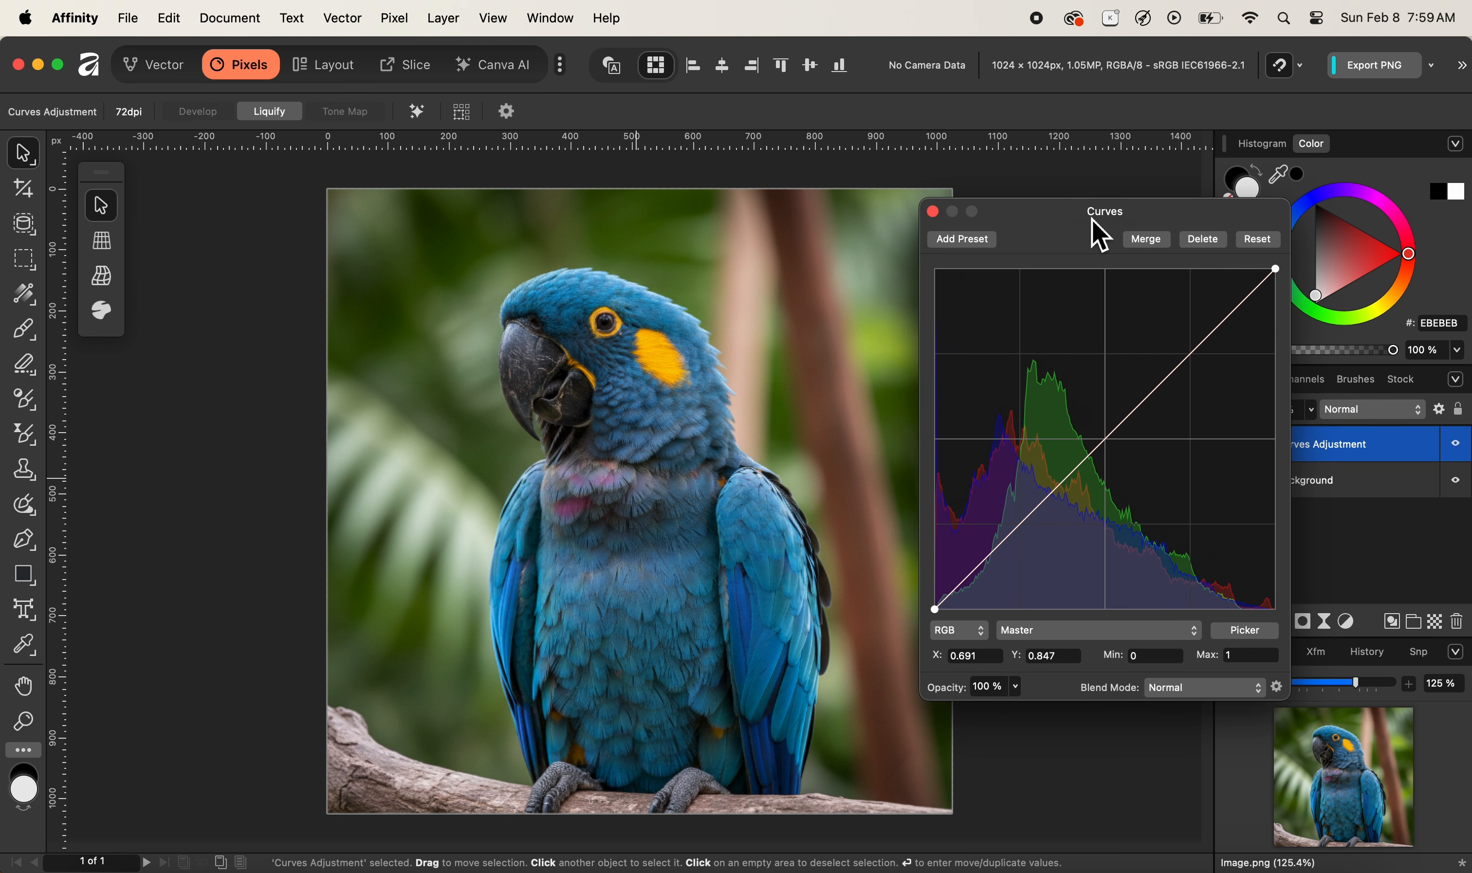
pyautogui.moveTo(1092, 222); pyautogui.dragTo(929, 243)
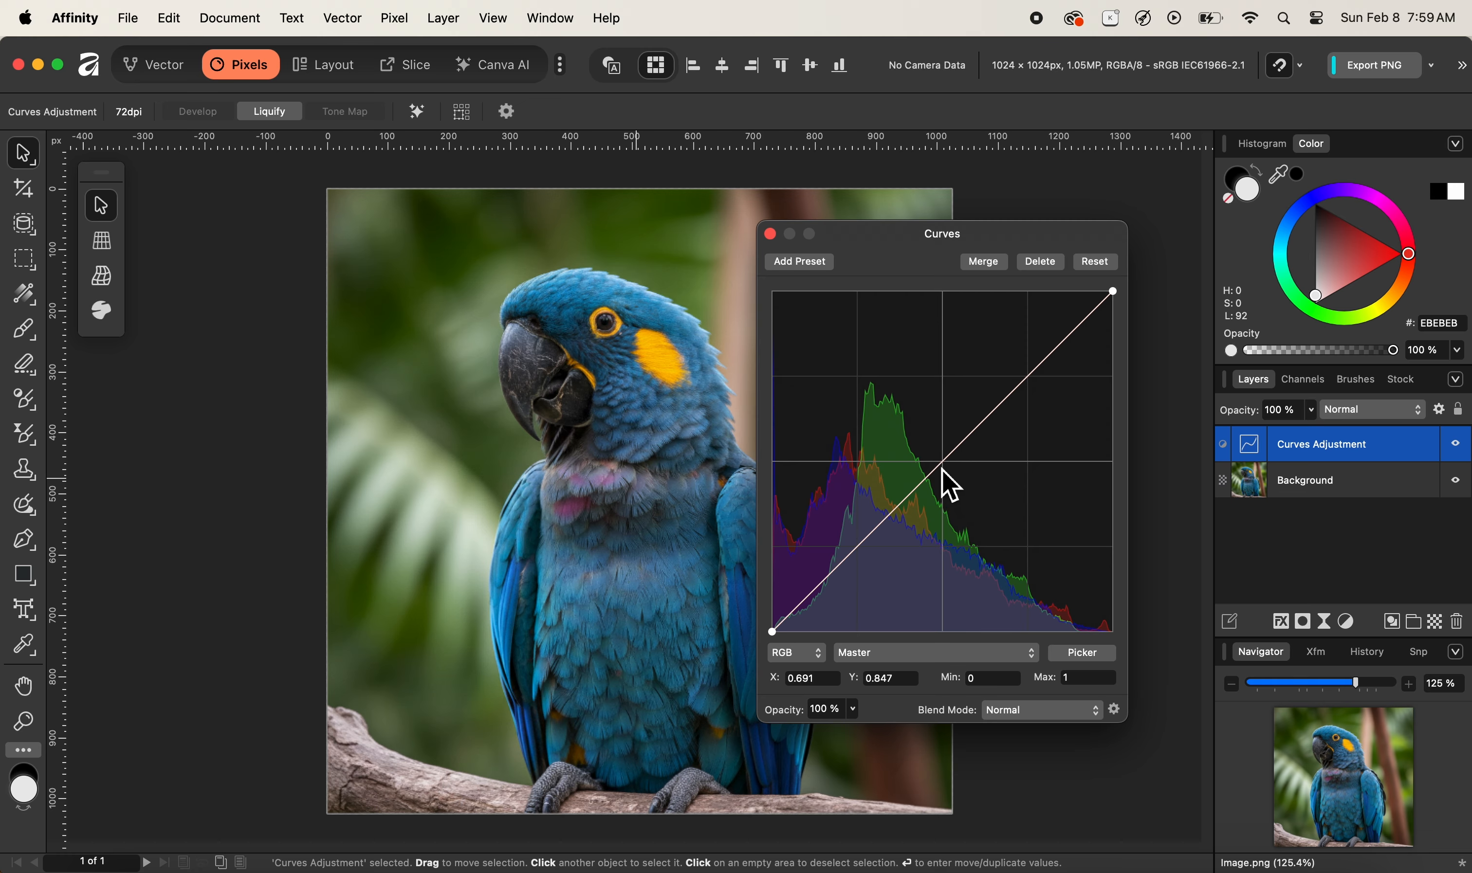
pyautogui.click(770, 234)
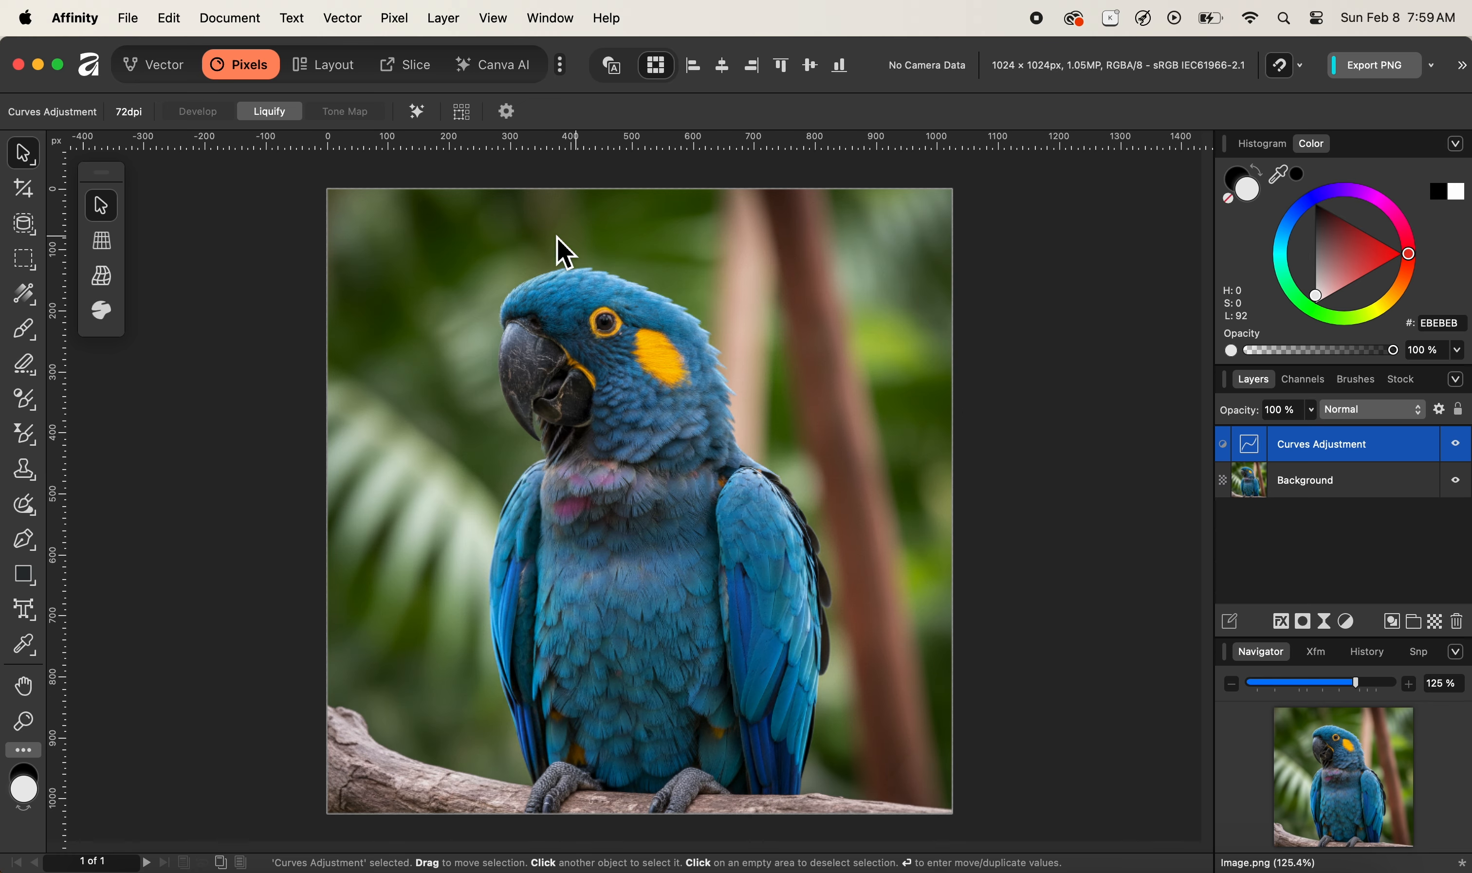
# Step: Add a live Hue Range mask to the Curves adjustment and briefly check its mask preview
pyautogui.click(396, 18)
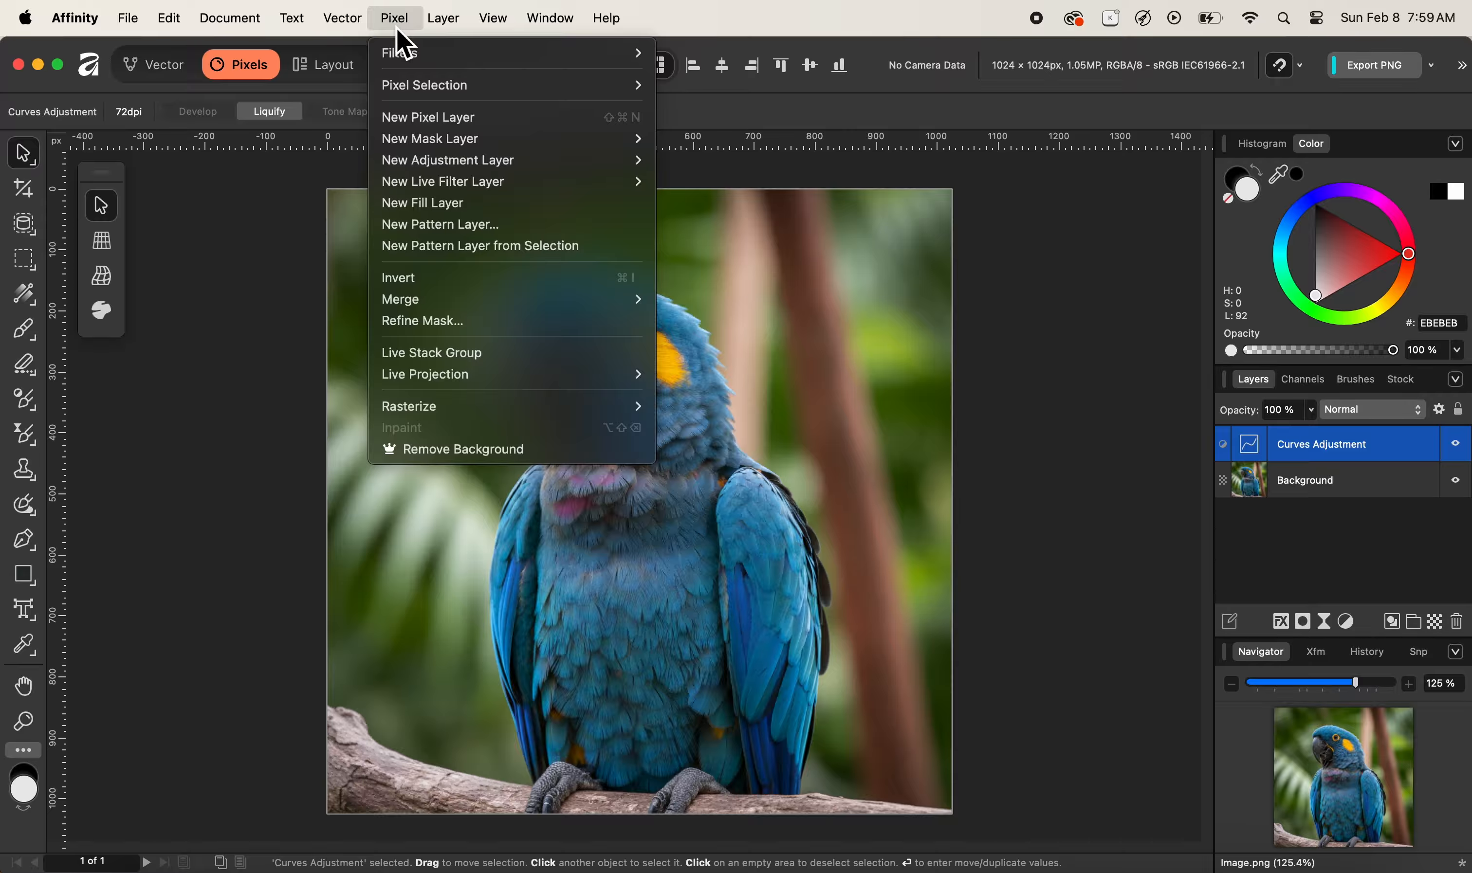
pyautogui.moveTo(459, 144)
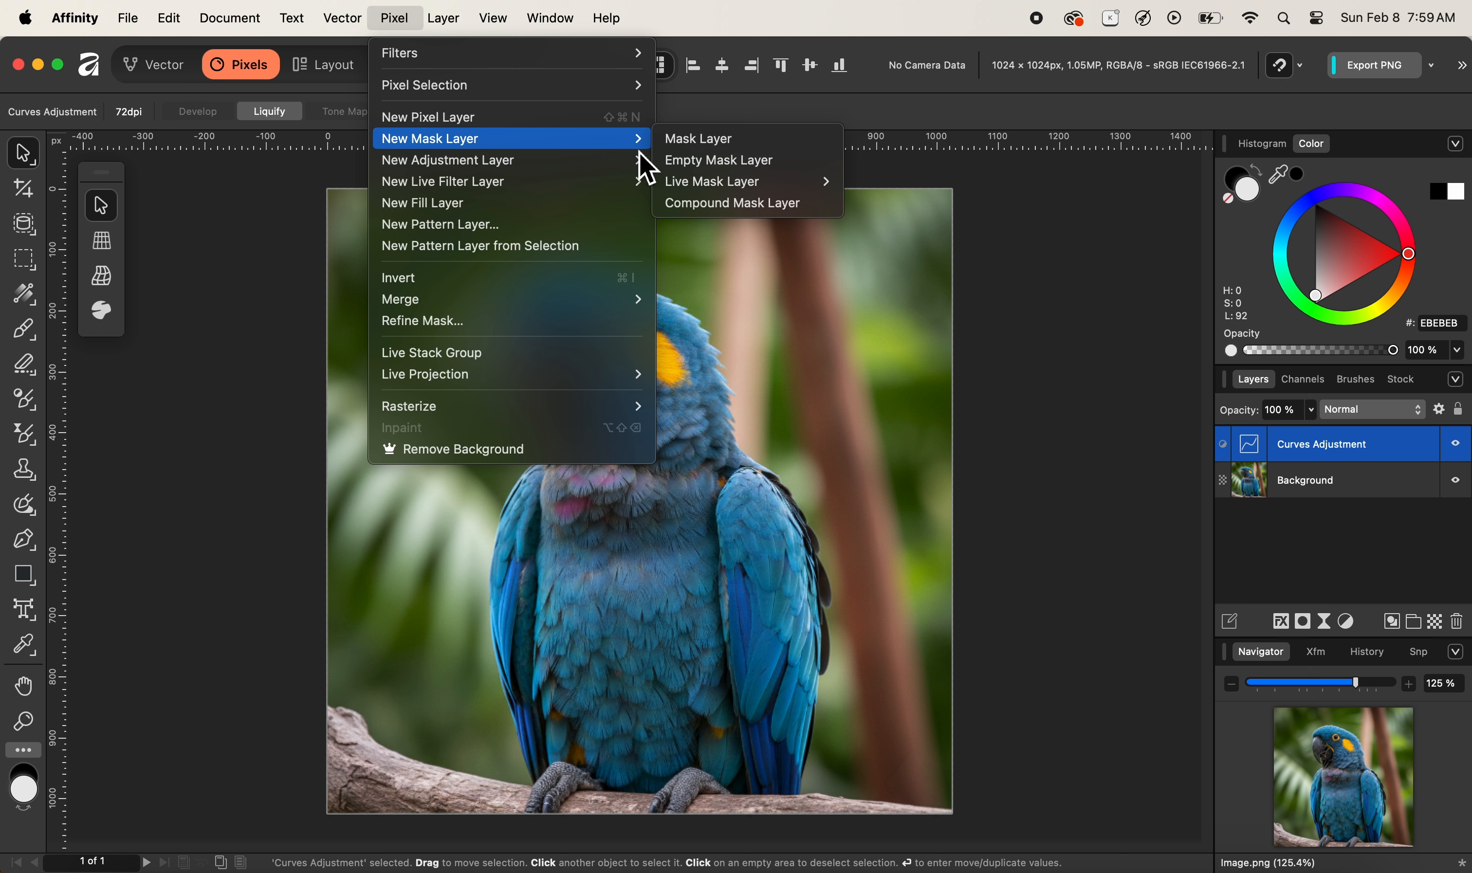
pyautogui.moveTo(722, 197)
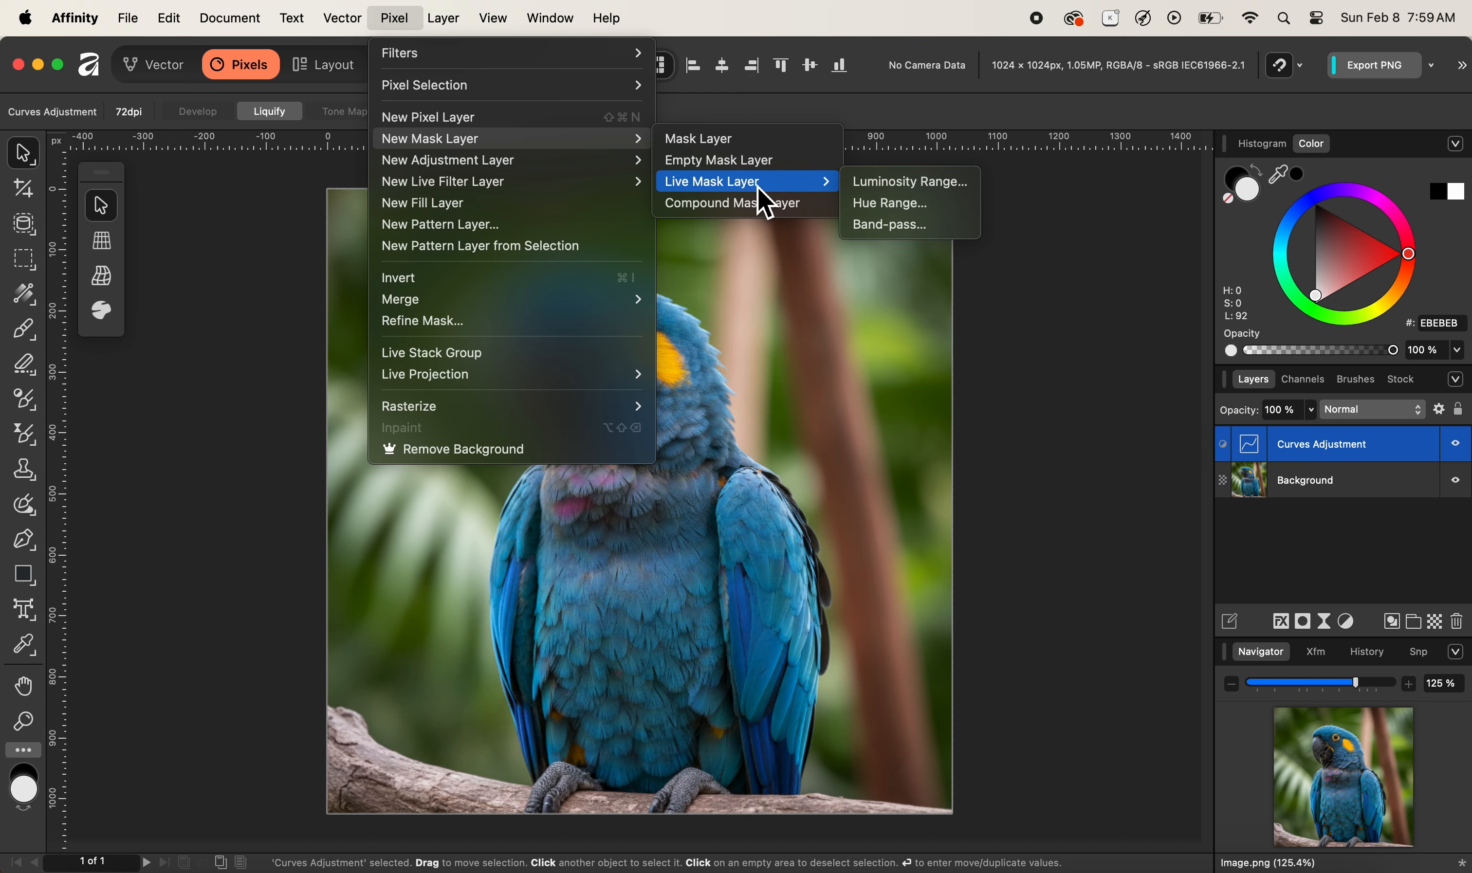
pyautogui.click(876, 209)
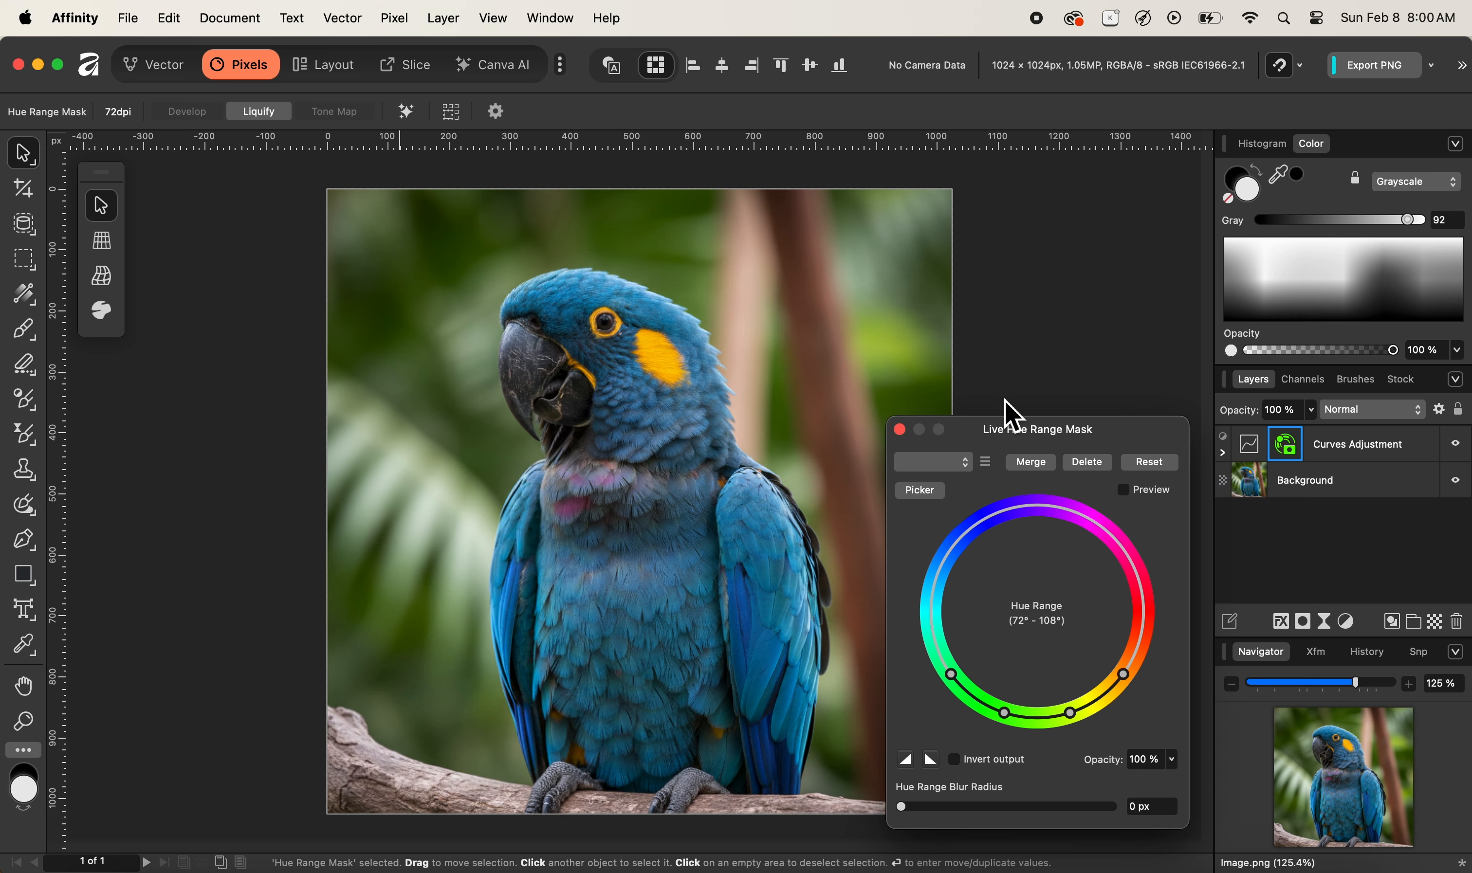
pyautogui.moveTo(1031, 439); pyautogui.dragTo(992, 266)
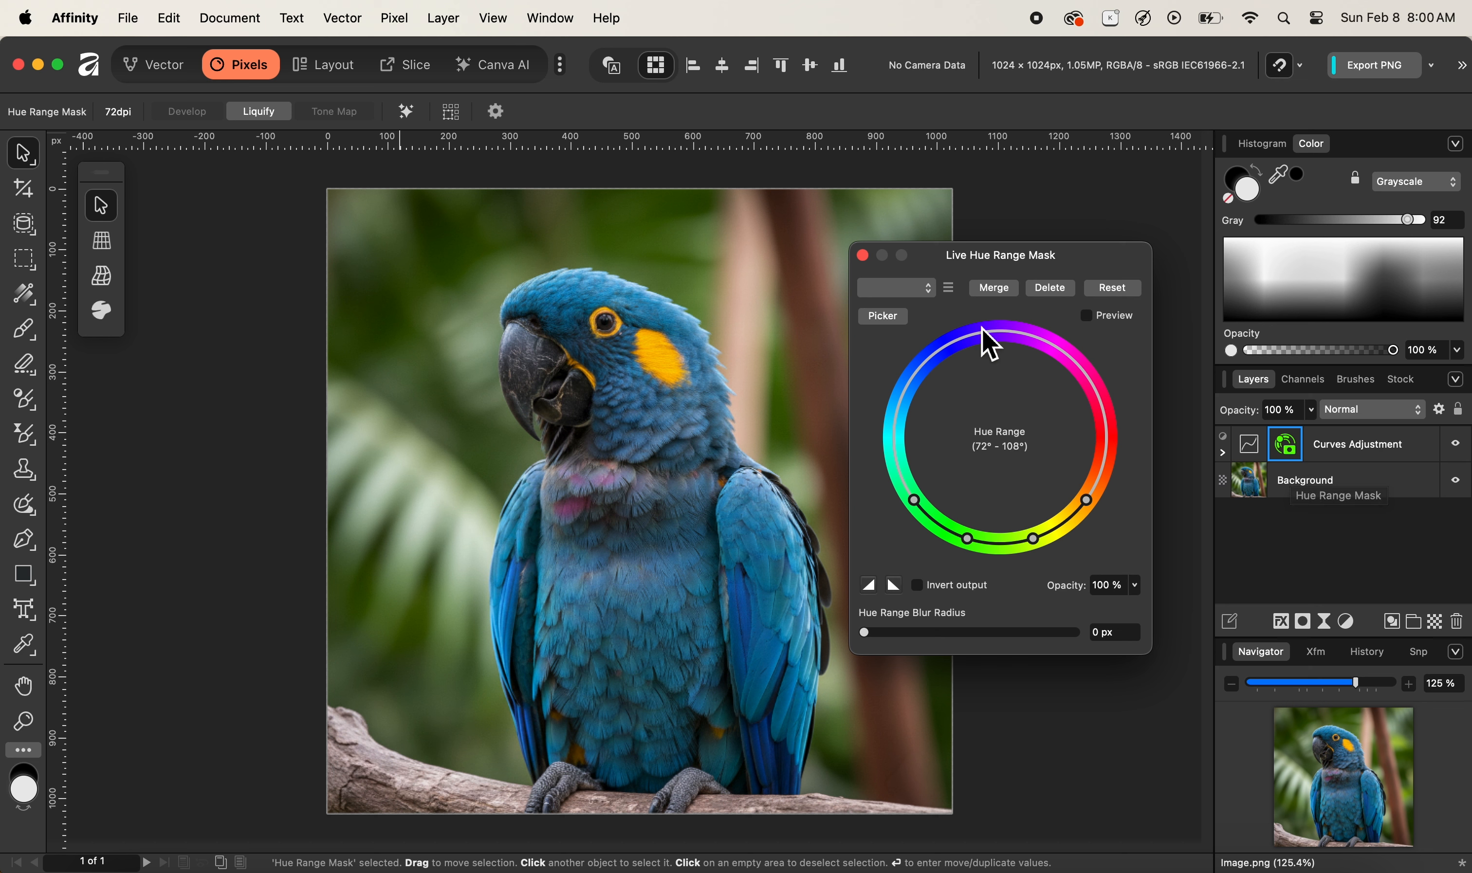
pyautogui.moveTo(976, 261); pyautogui.dragTo(1025, 264)
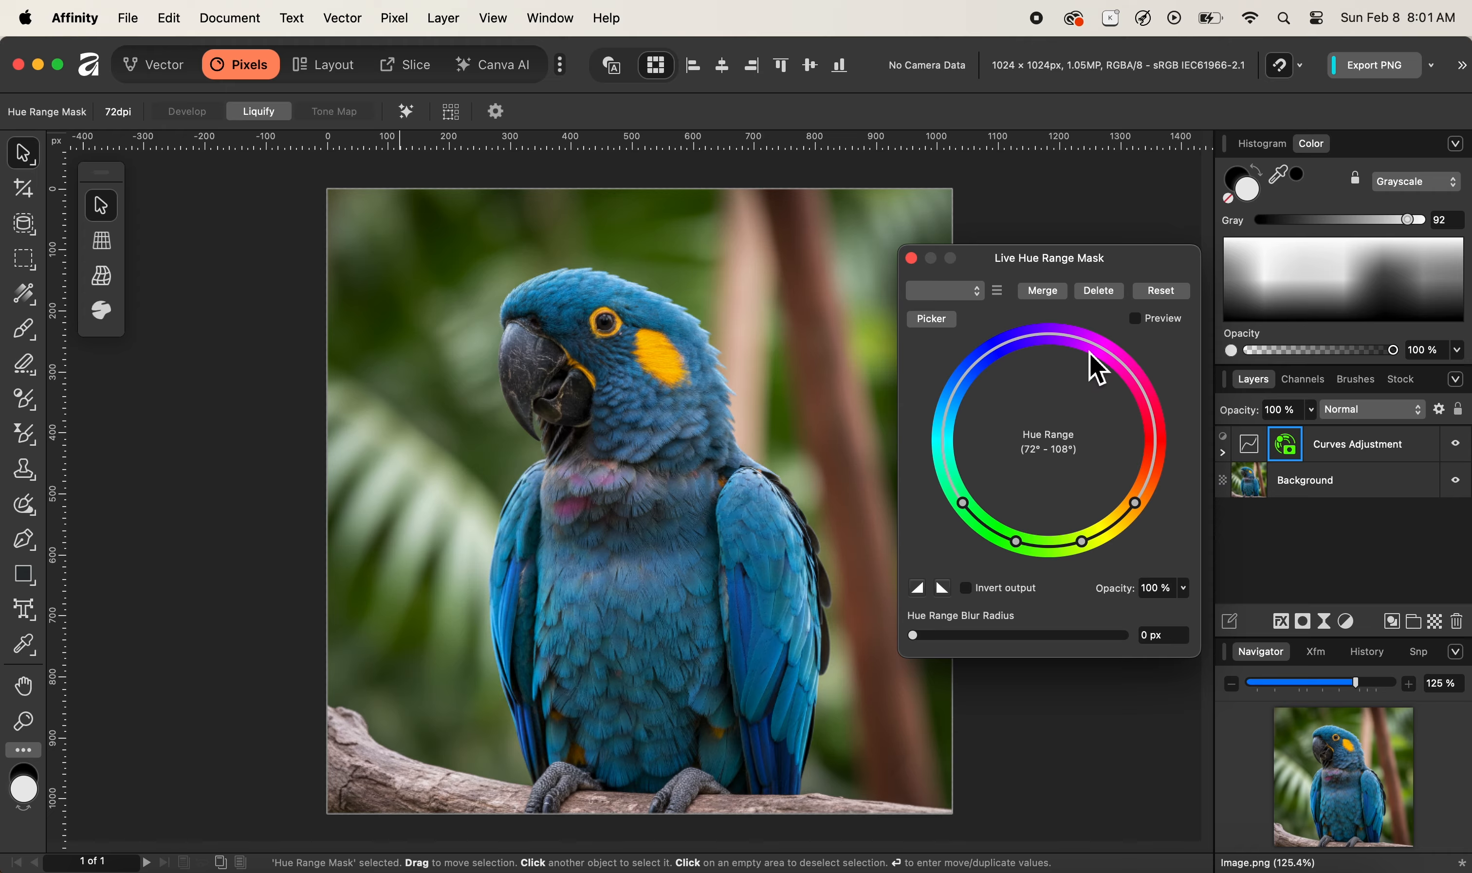
pyautogui.click(1135, 319)
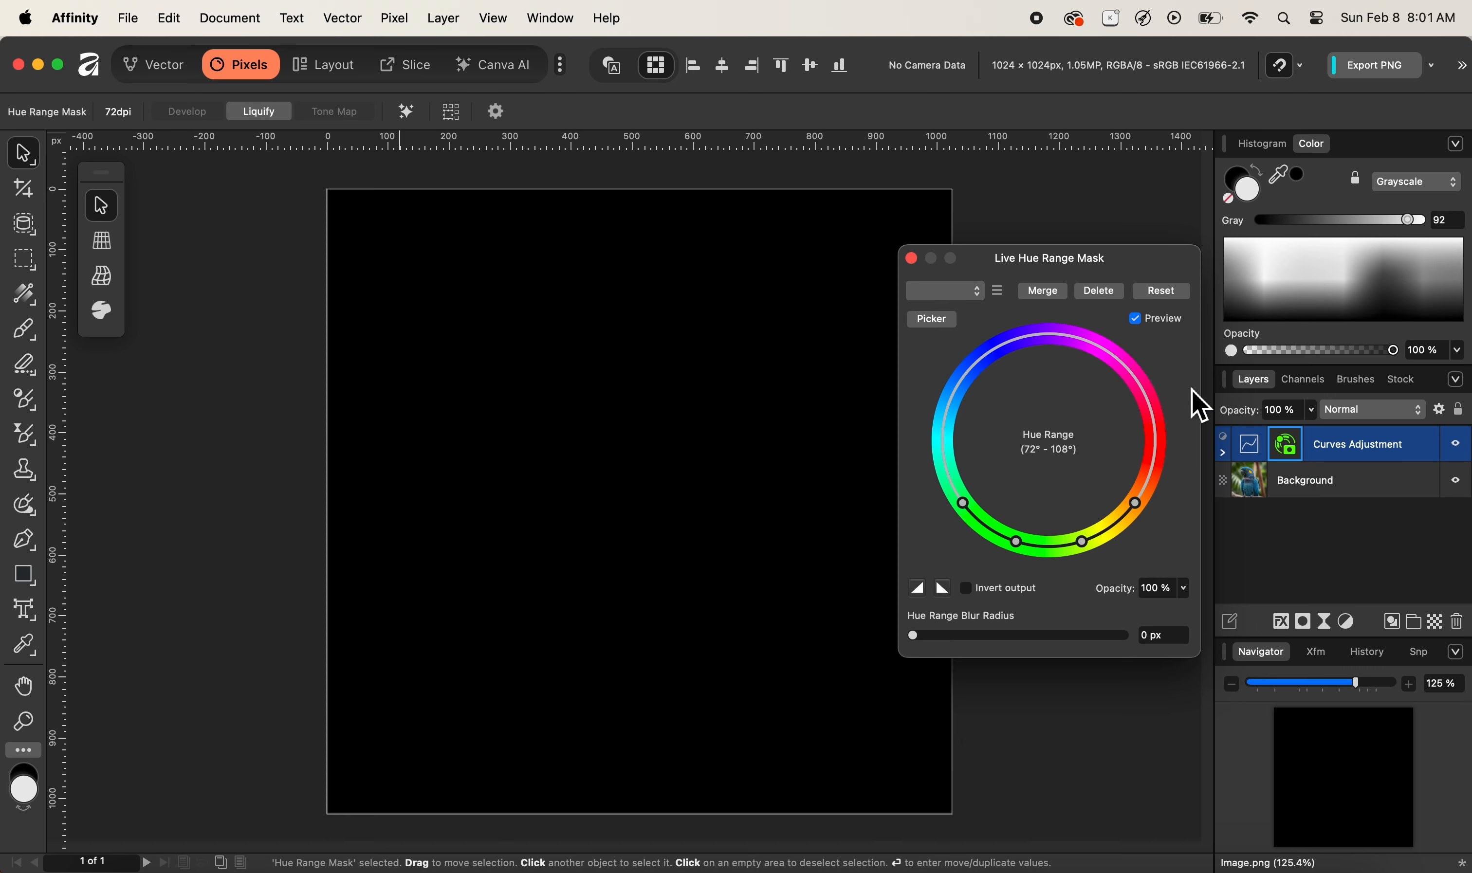
pyautogui.click(1134, 319)
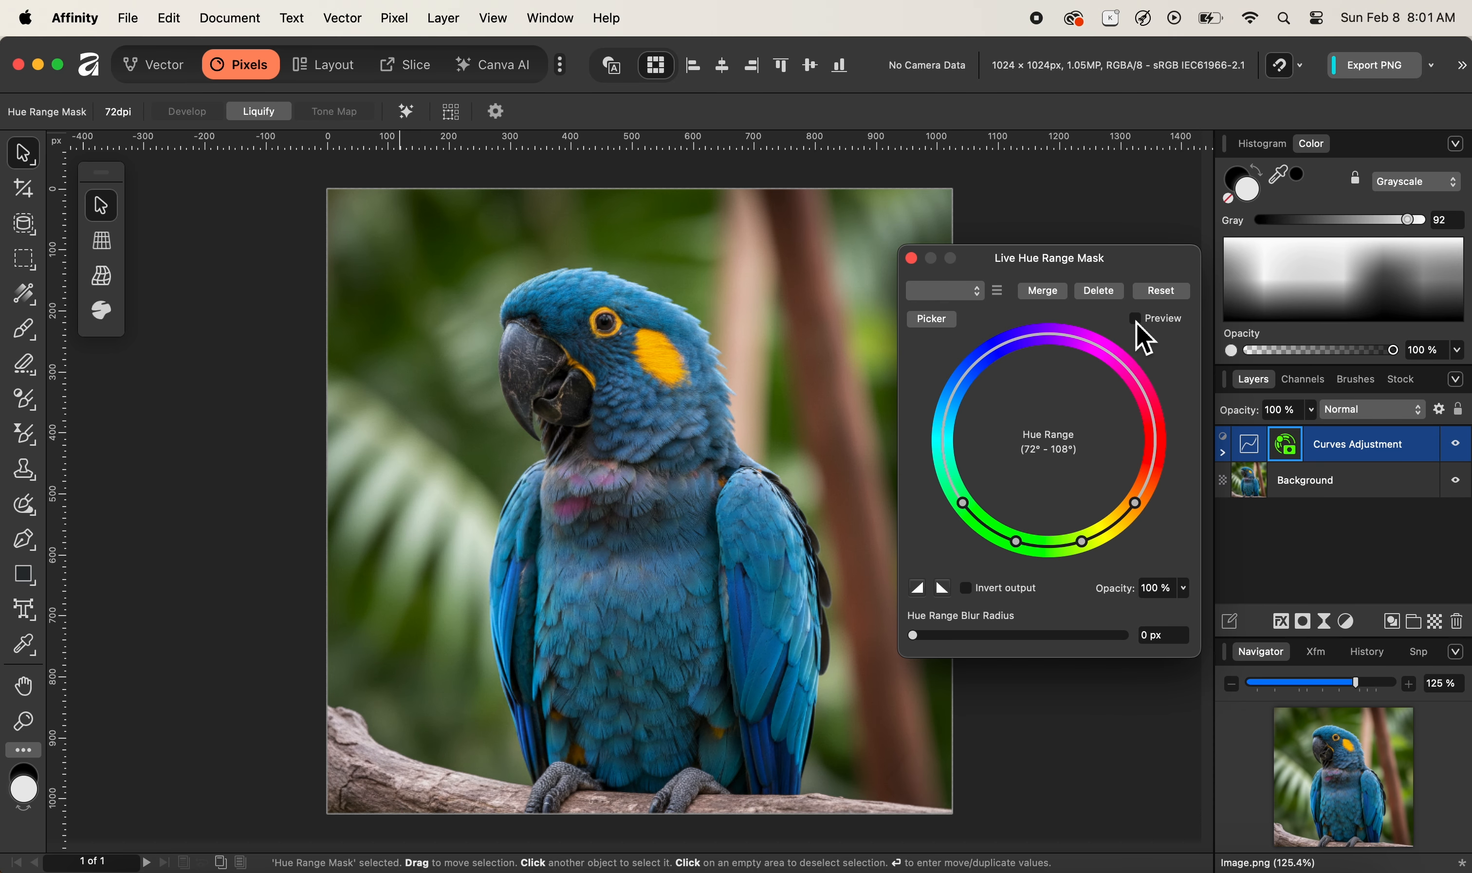
# Step: Sample the parrot's blue chest feathers as the mask hue and fine-tune the hue range to 180°–216°, checking the mask preview
pyautogui.click(941, 325)
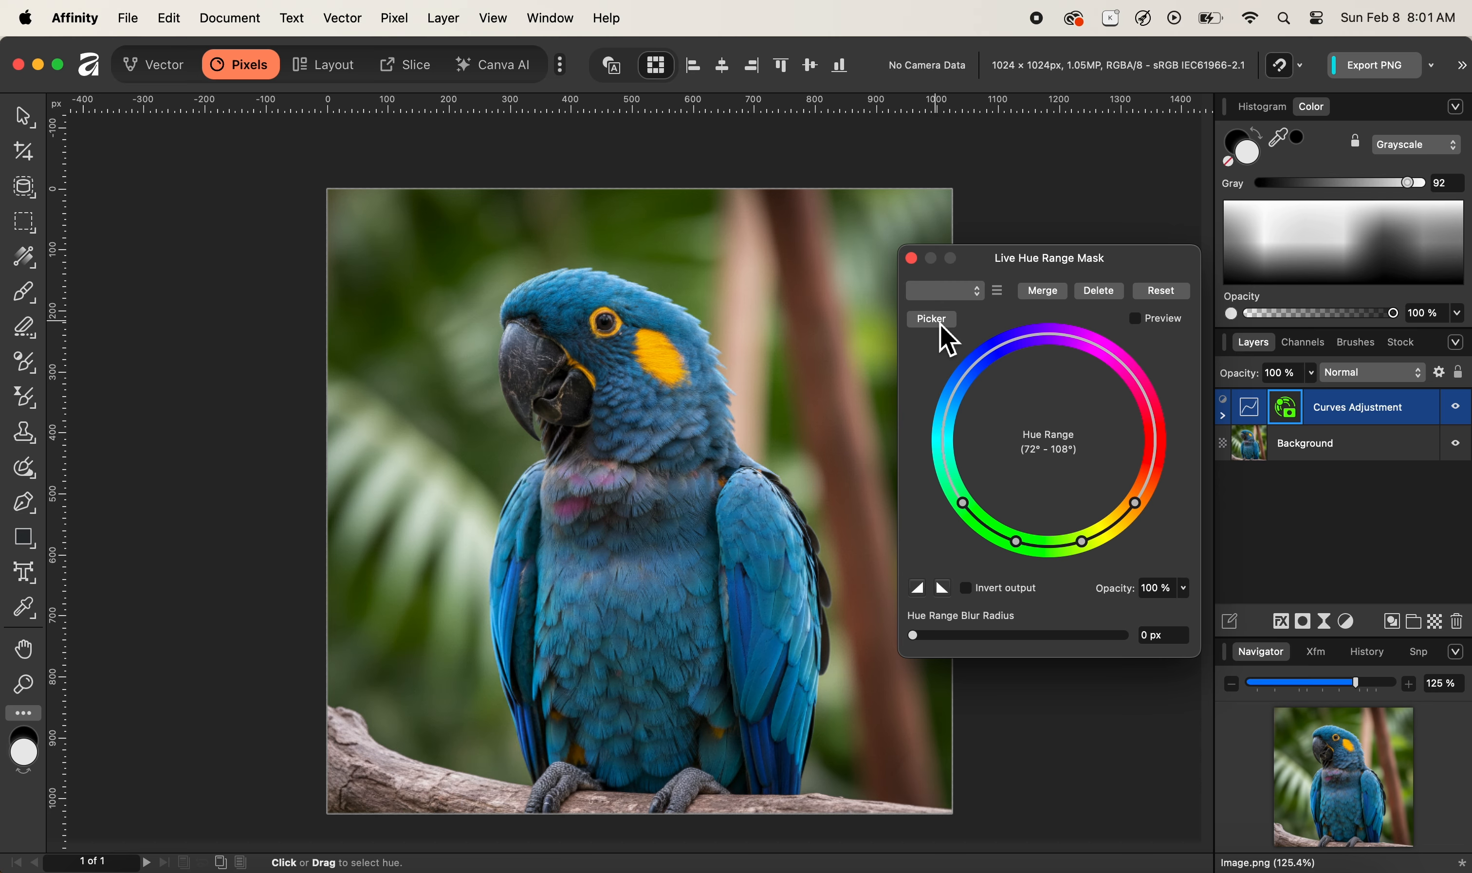
pyautogui.click(651, 544)
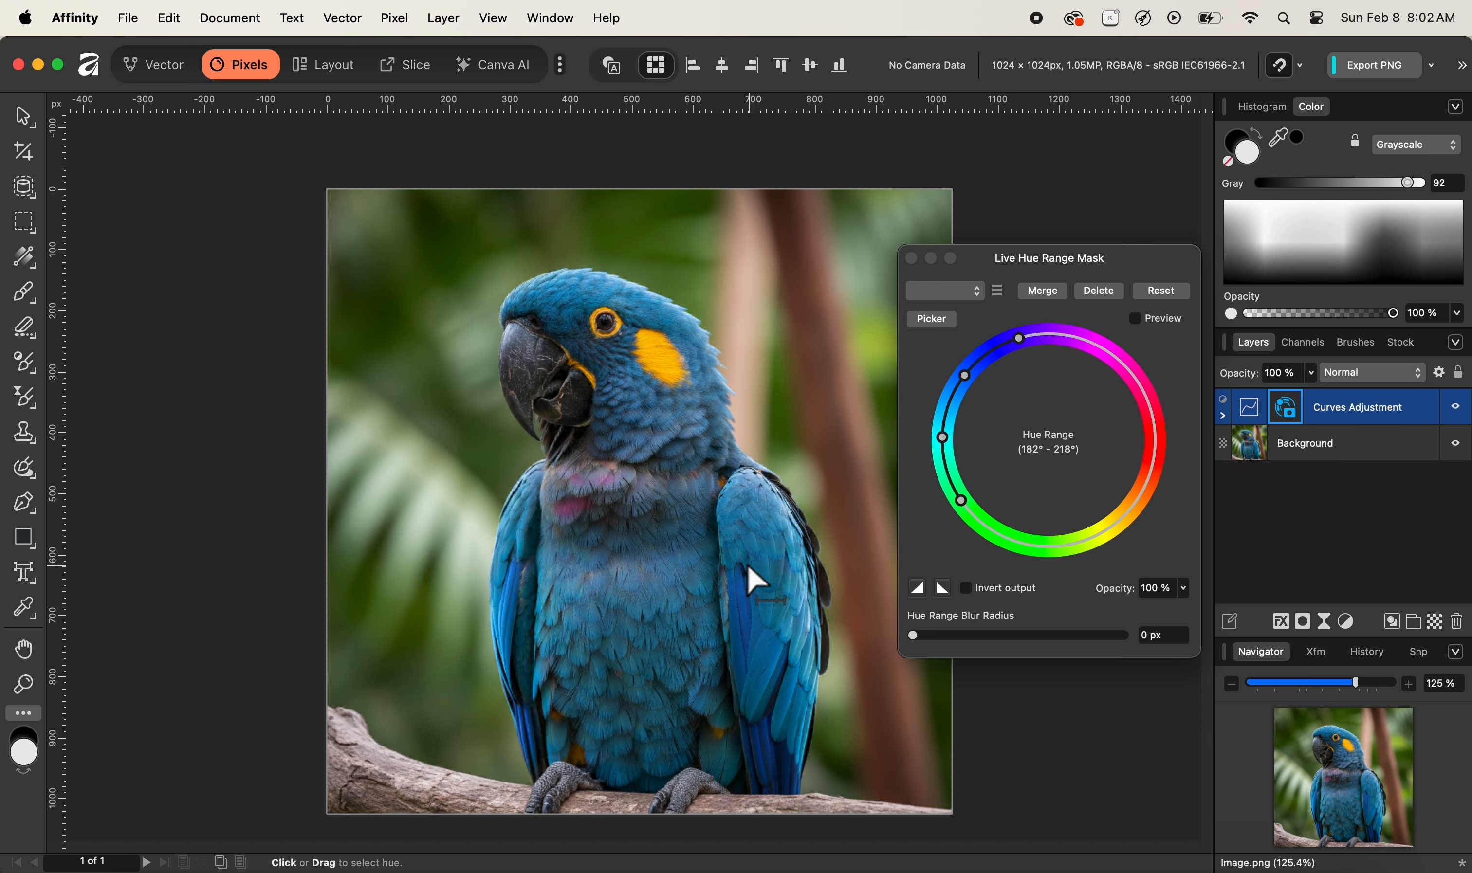
pyautogui.click(1133, 318)
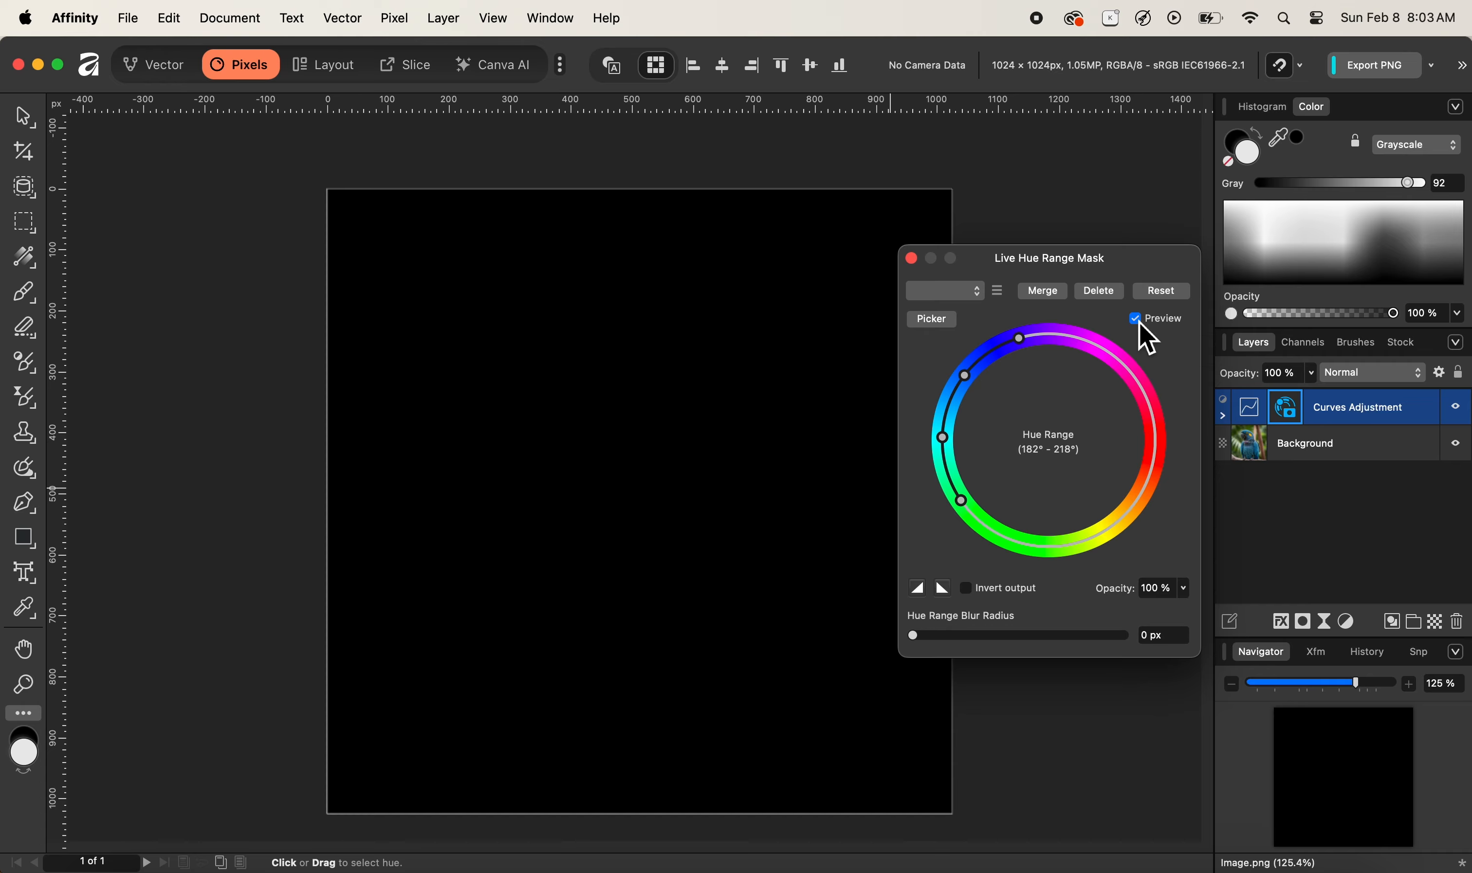
pyautogui.click(1225, 416)
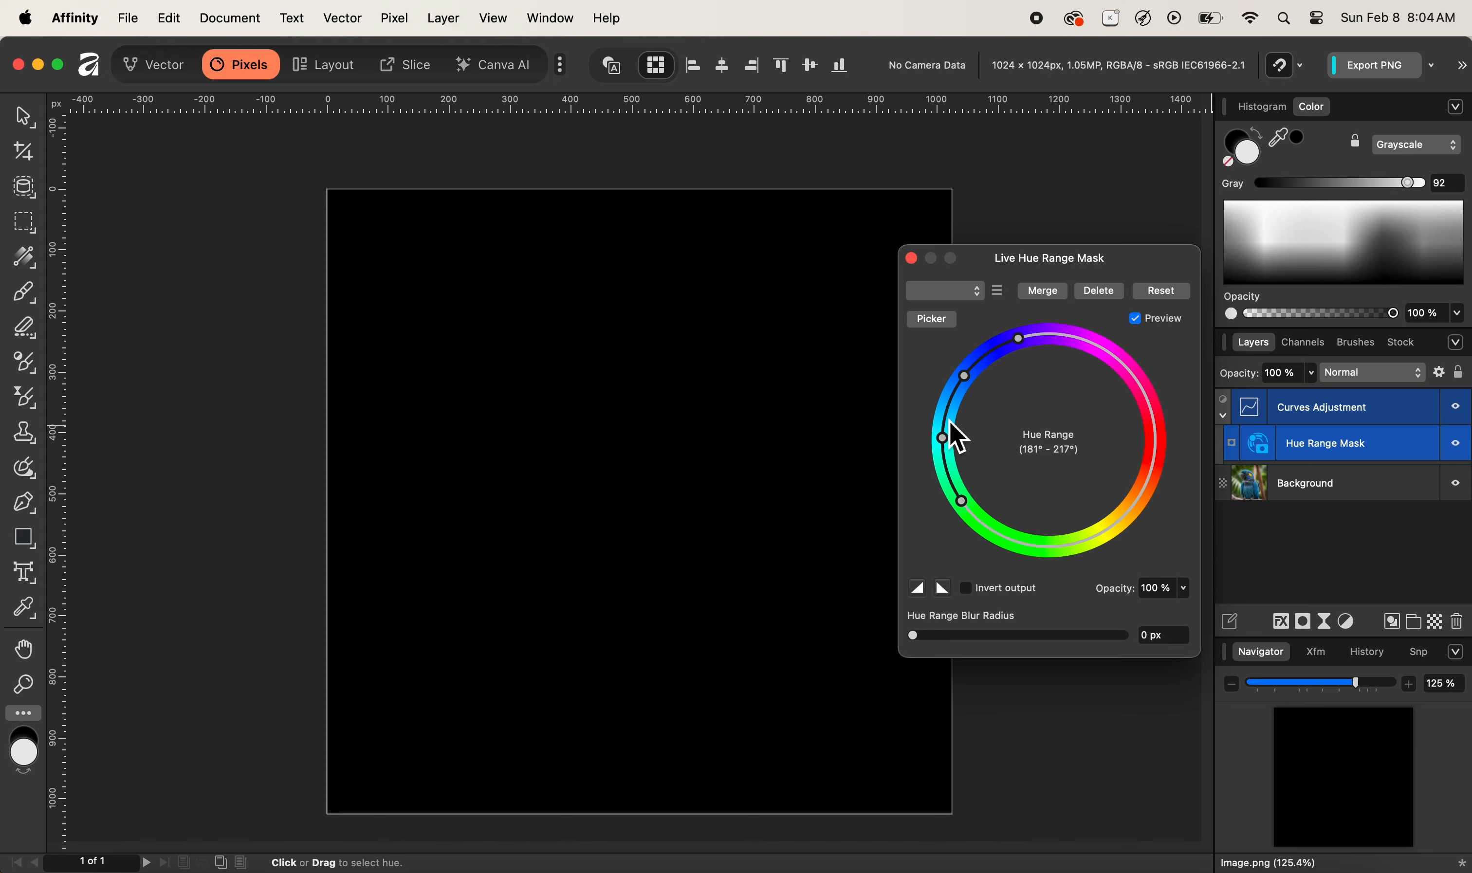
pyautogui.moveTo(948, 411); pyautogui.dragTo(954, 408)
pyautogui.click(1137, 326)
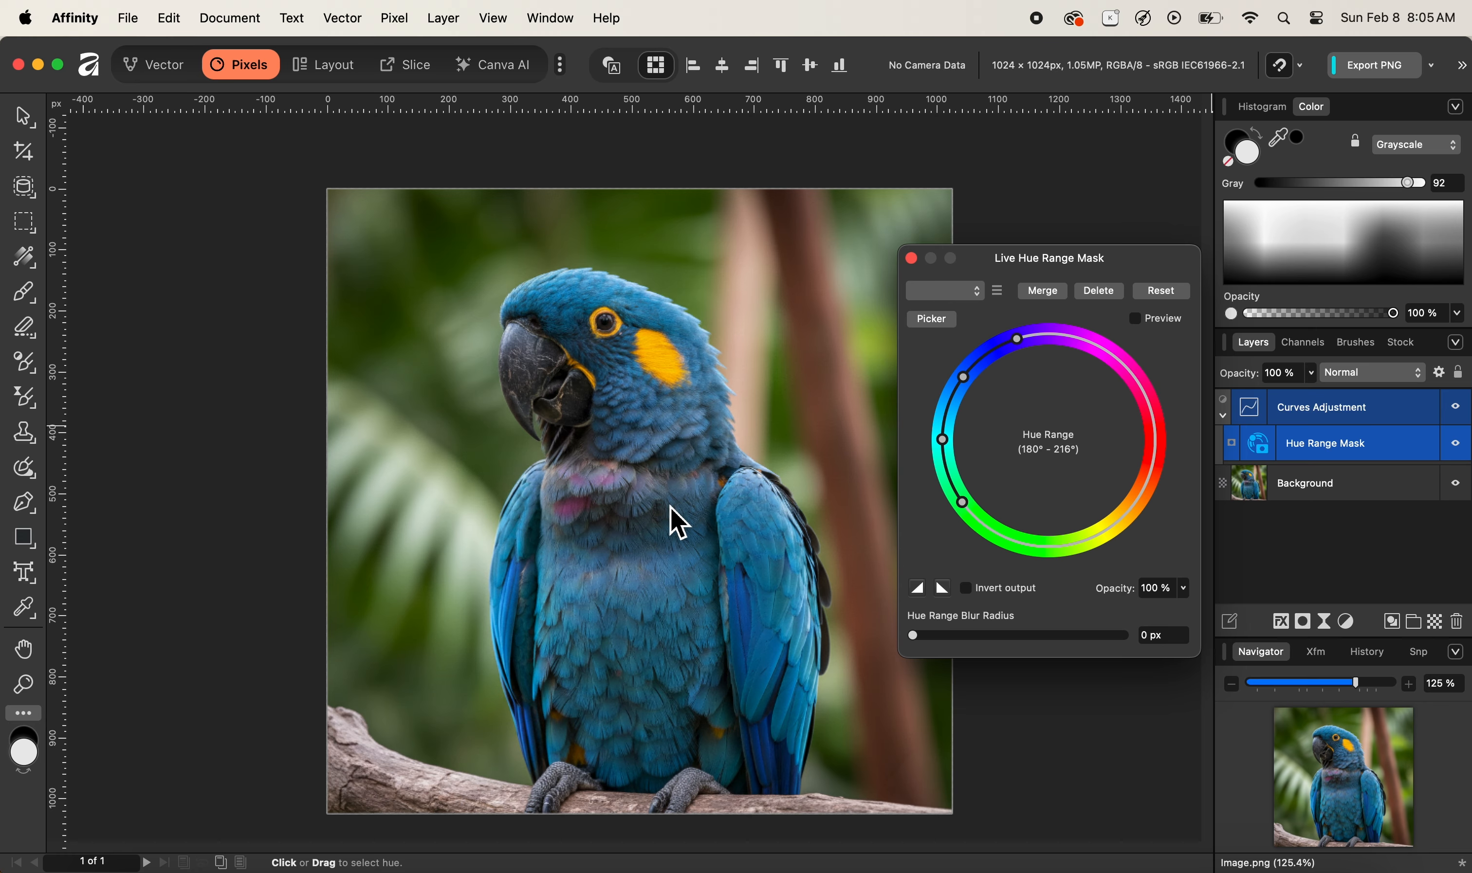
# Step: Brighten the masked blues by raising the Master curve's midpoint to about X 0.439, Y 0.565 in the Curves adjustment
pyautogui.click(1257, 430)
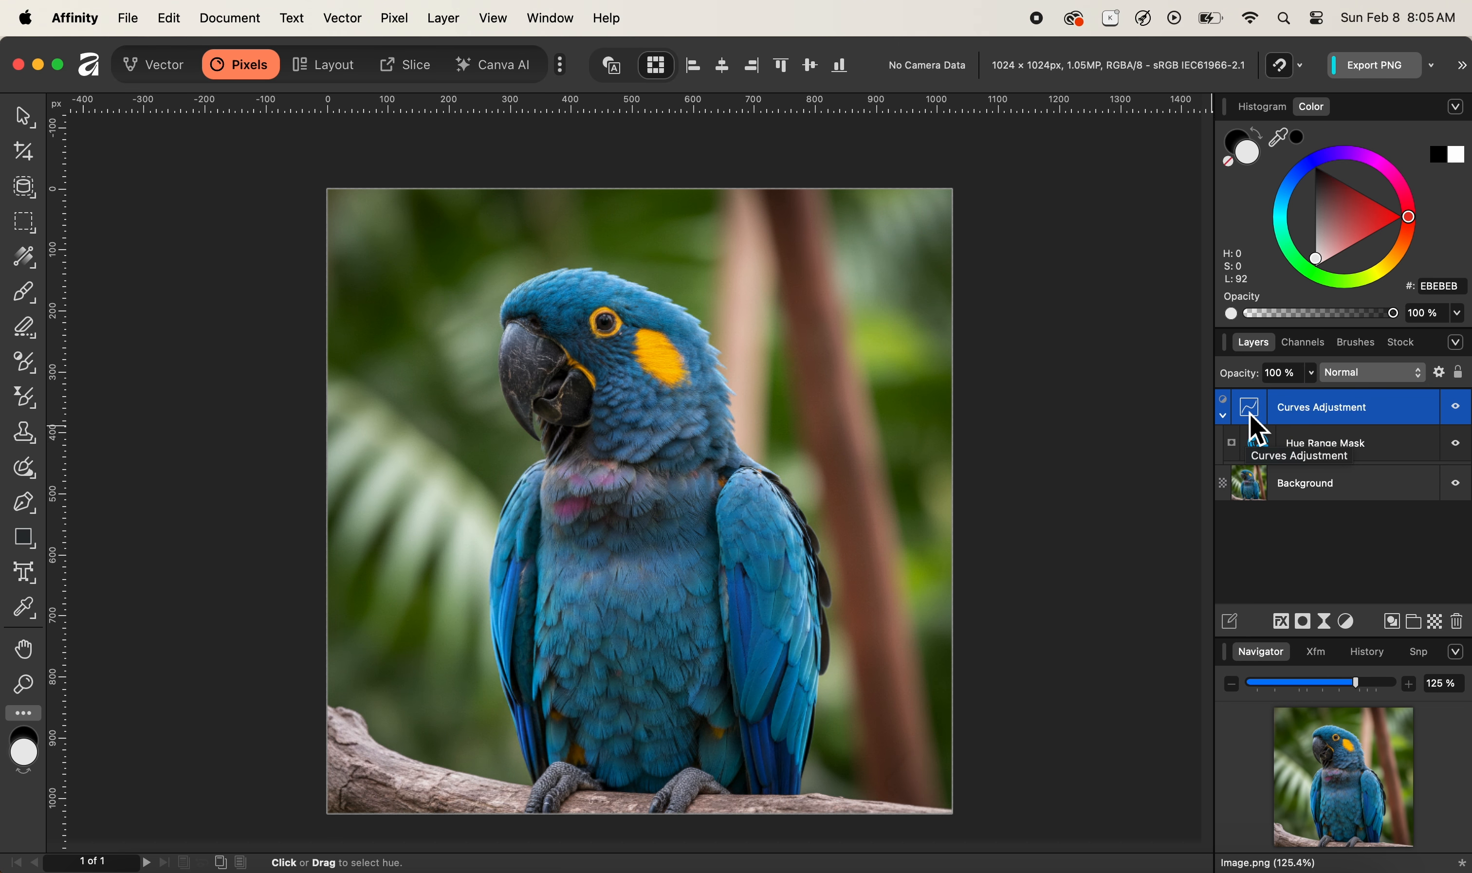
pyautogui.click(1257, 430)
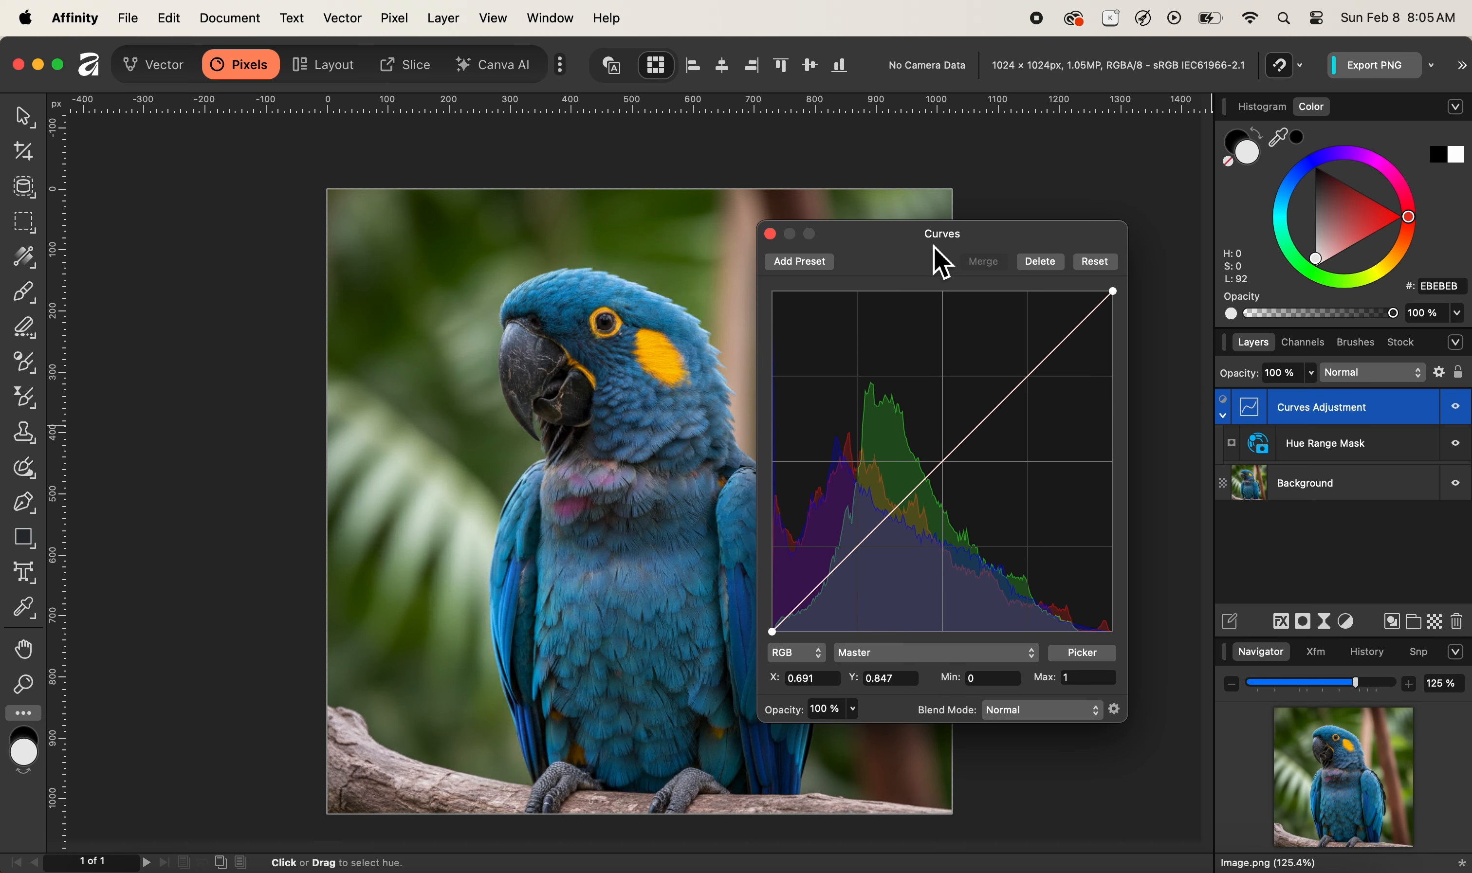
pyautogui.moveTo(935, 250); pyautogui.dragTo(1063, 227)
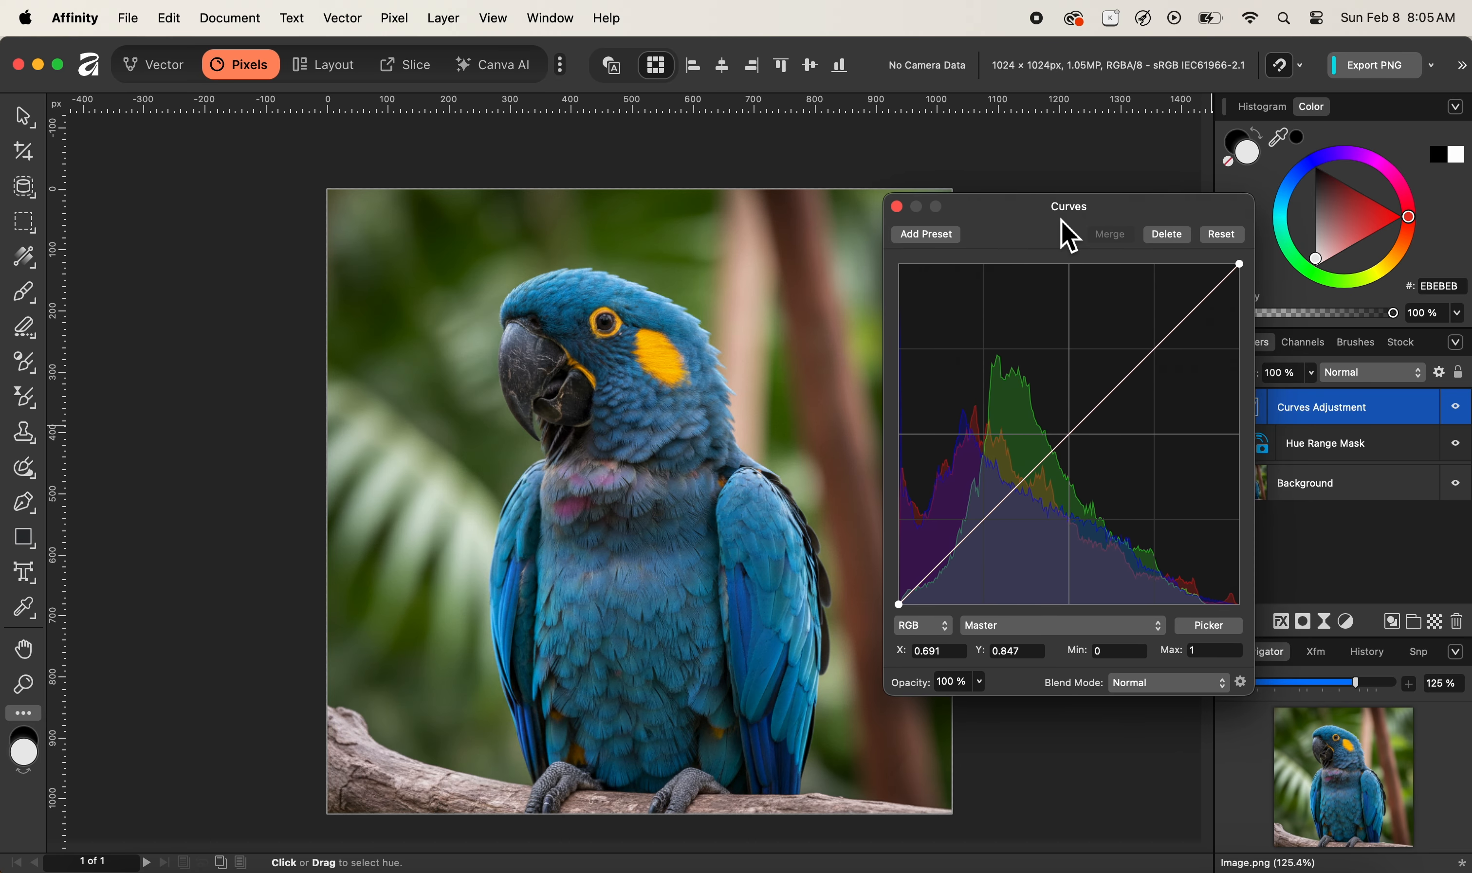
pyautogui.click(1075, 438)
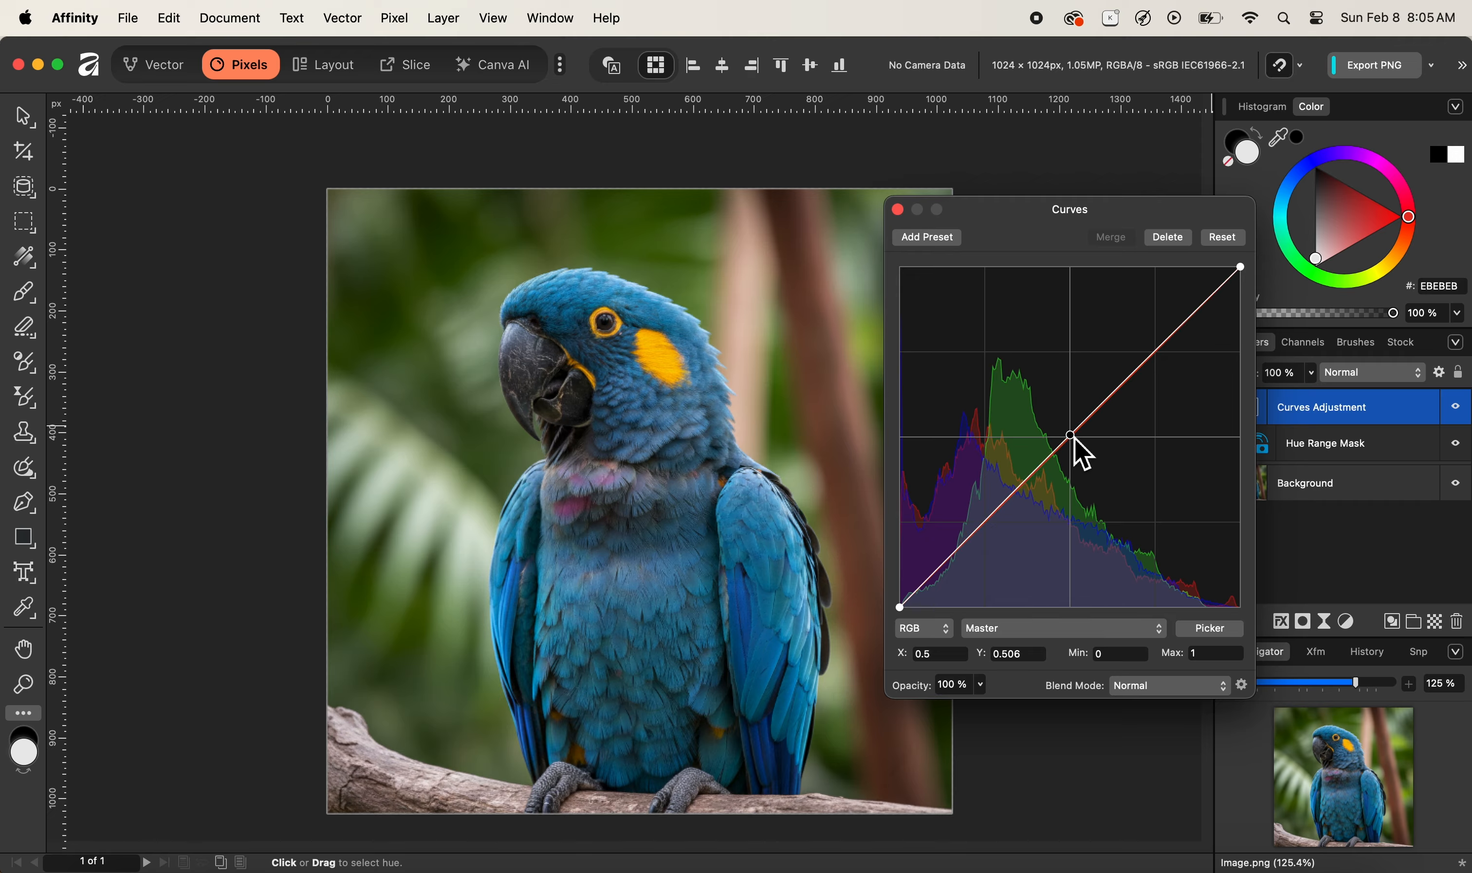
pyautogui.moveTo(1074, 437); pyautogui.dragTo(1054, 420)
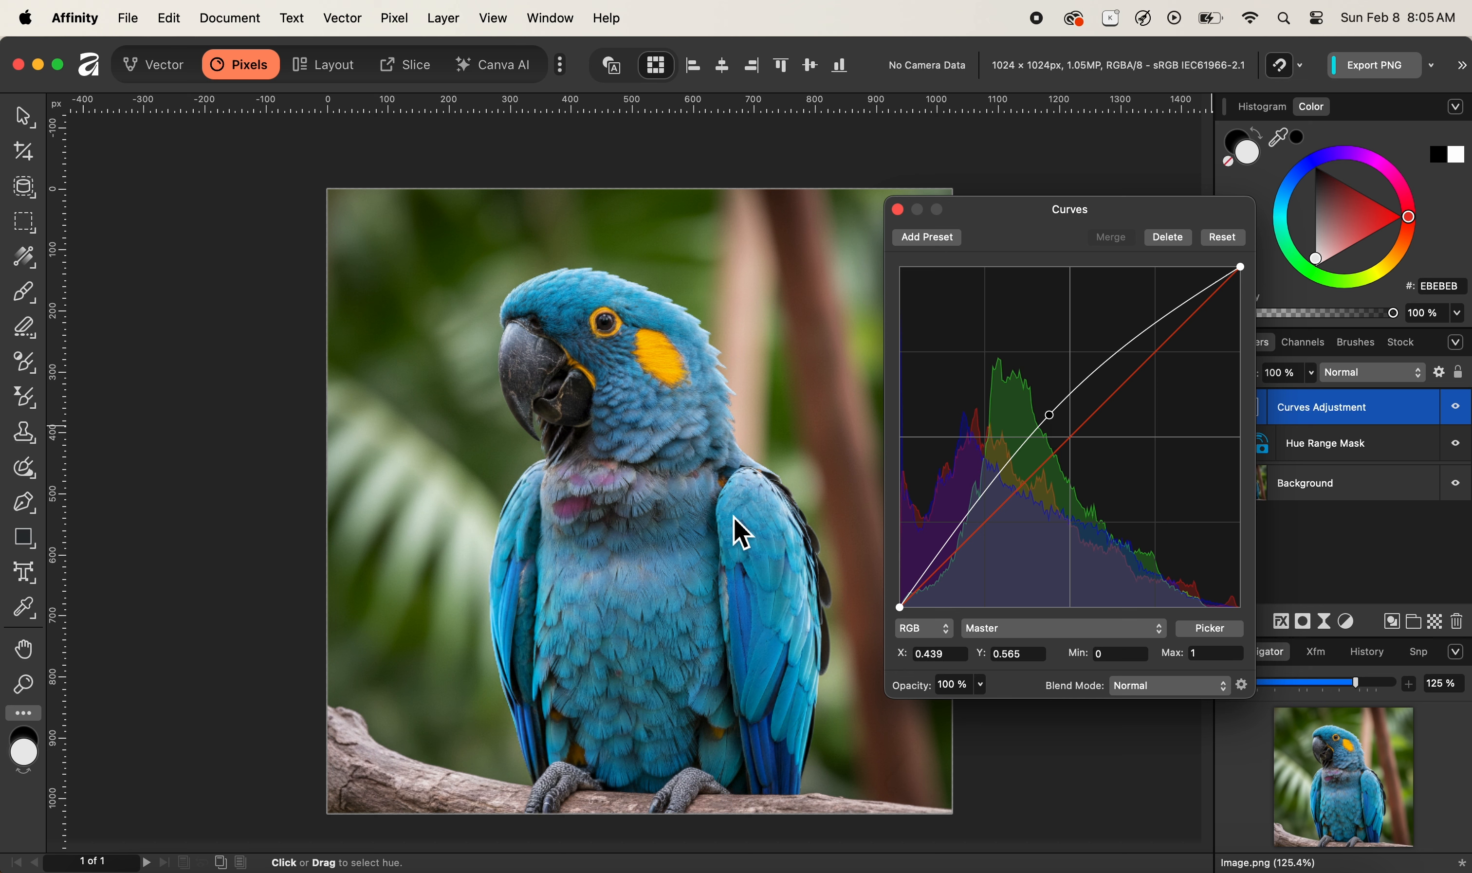
pyautogui.click(897, 210)
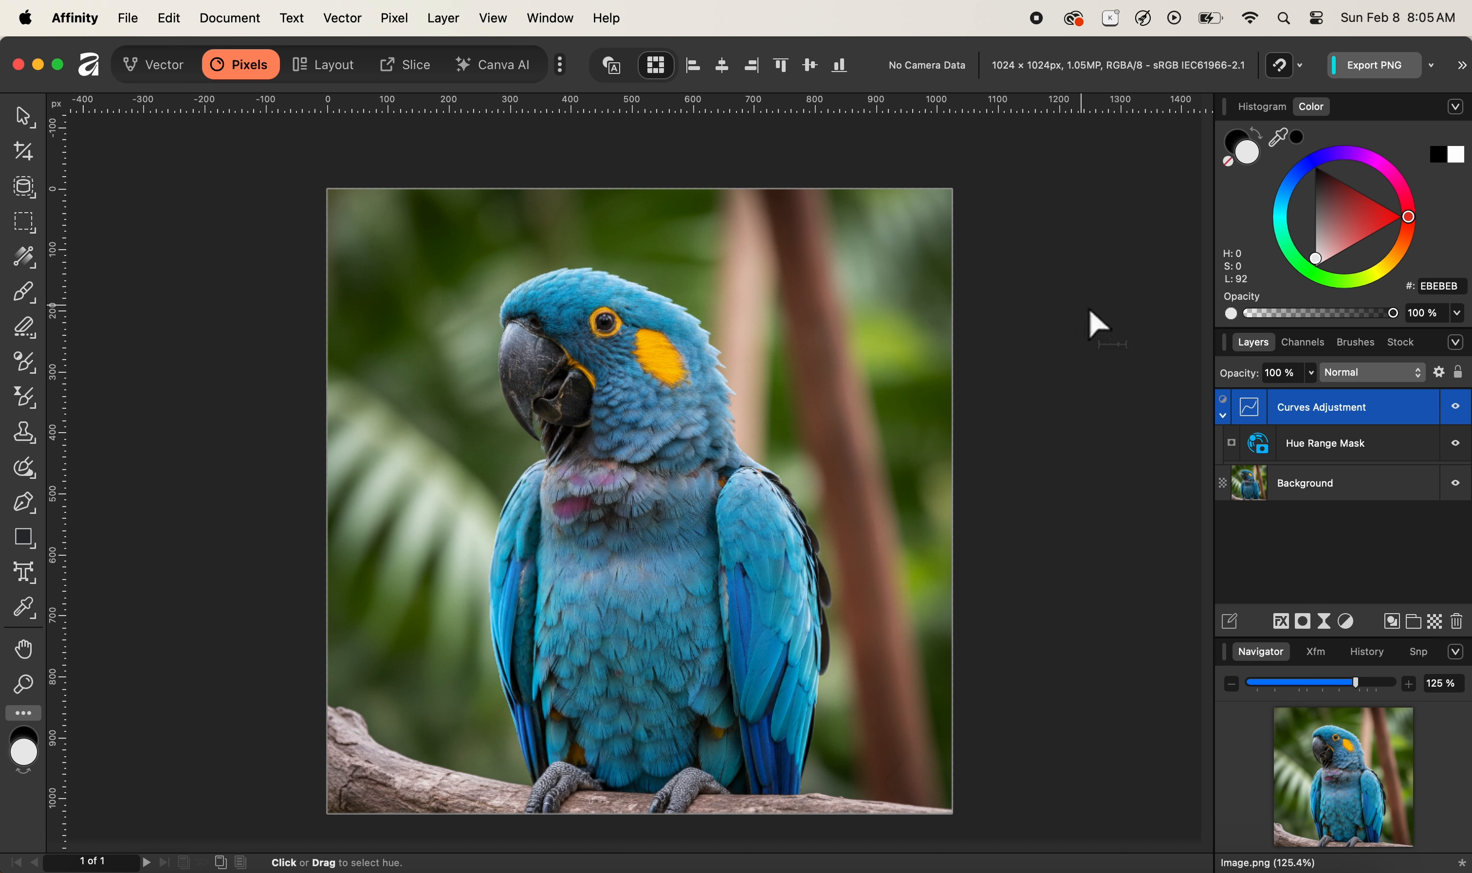
# Step: Reopen the Hue Range Mask settings and examine the black-and-white mask preview against the image
pyautogui.click(1267, 450)
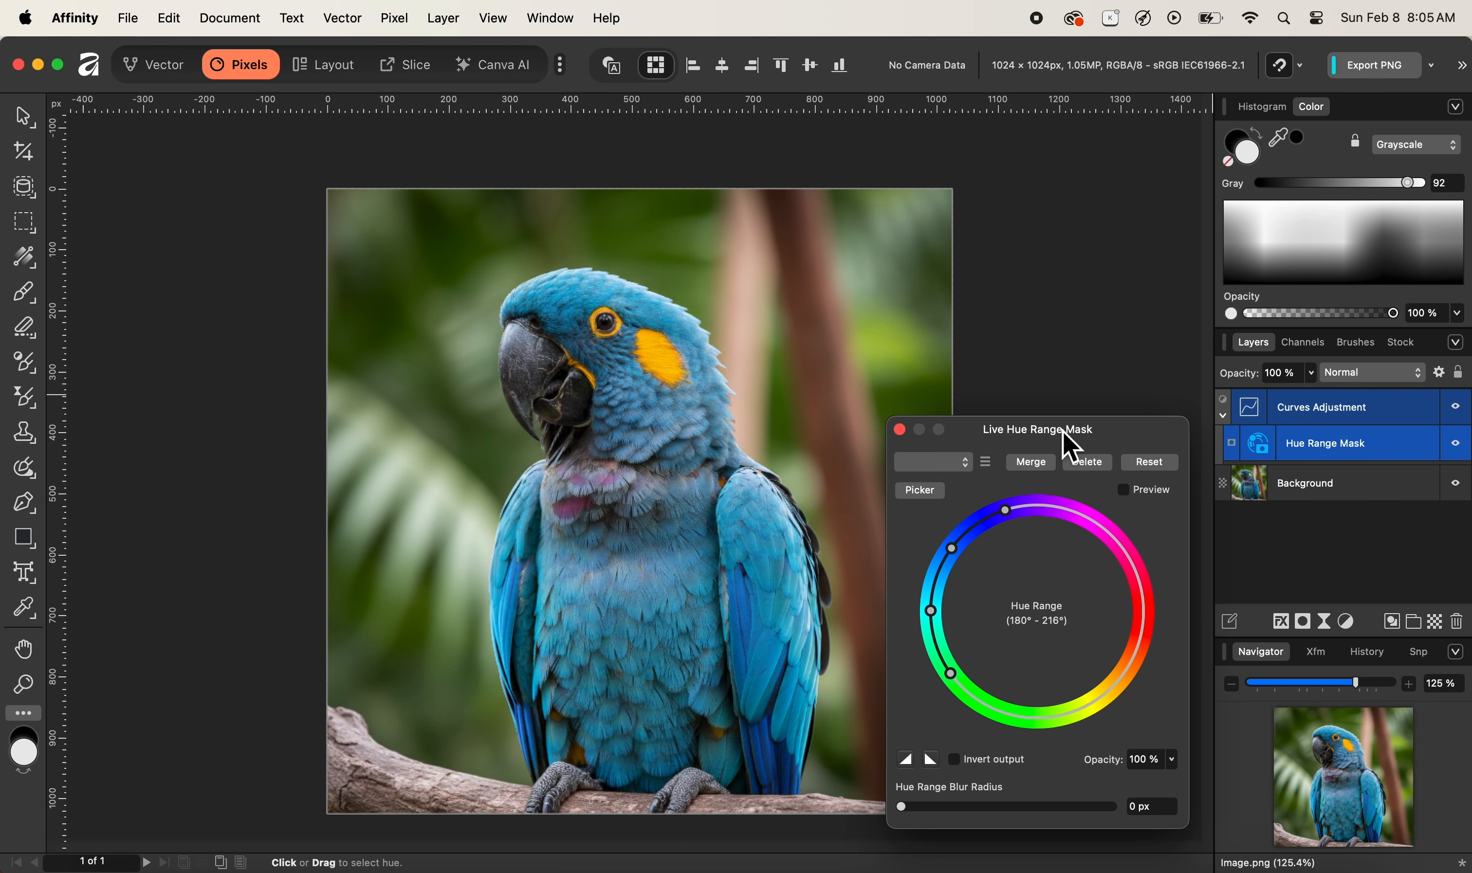
pyautogui.moveTo(1071, 431); pyautogui.dragTo(1043, 254)
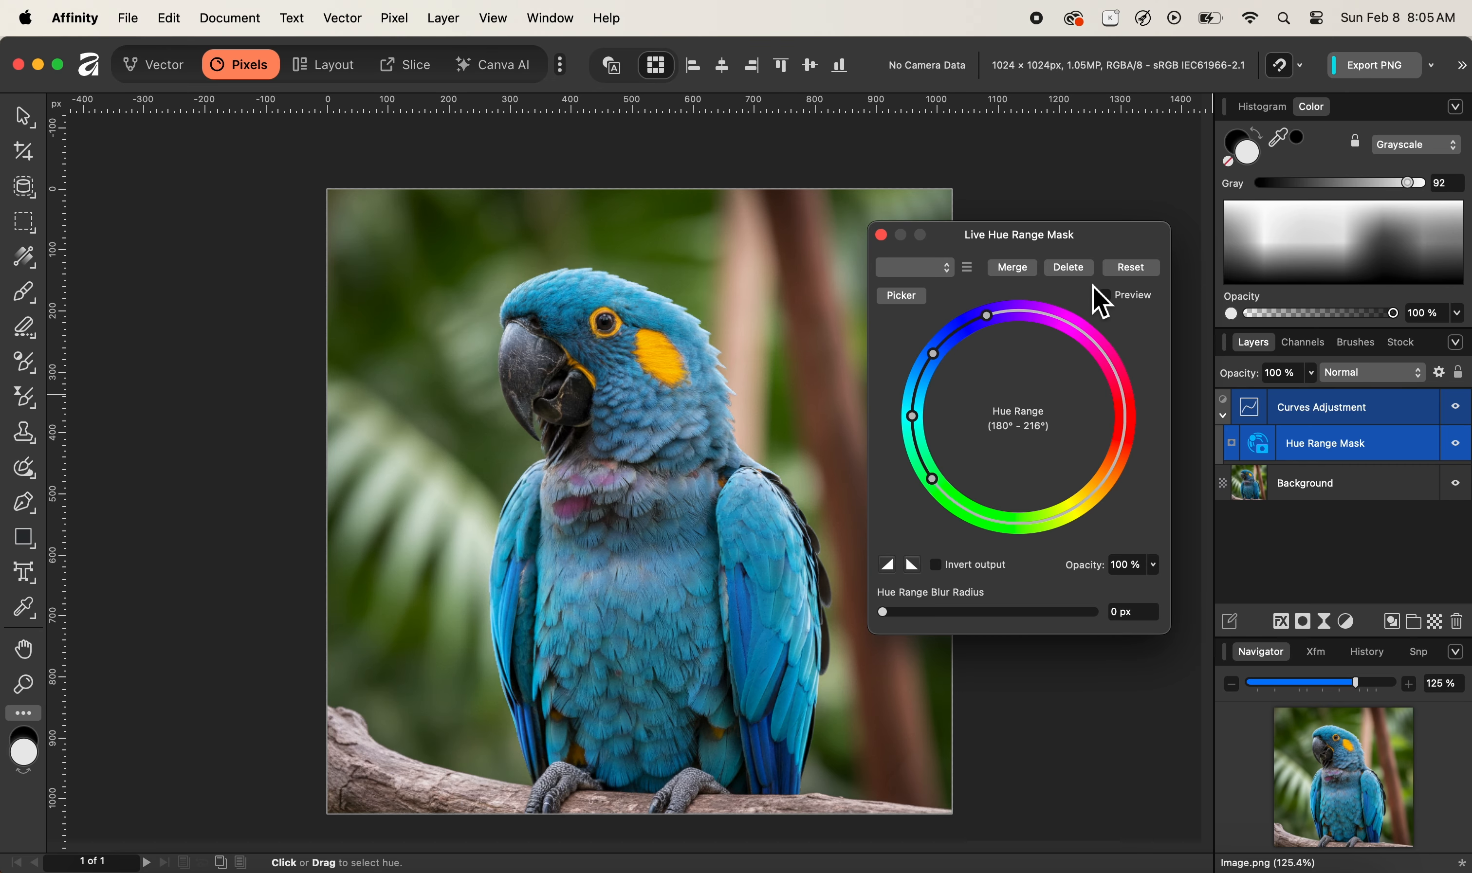
pyautogui.click(1104, 295)
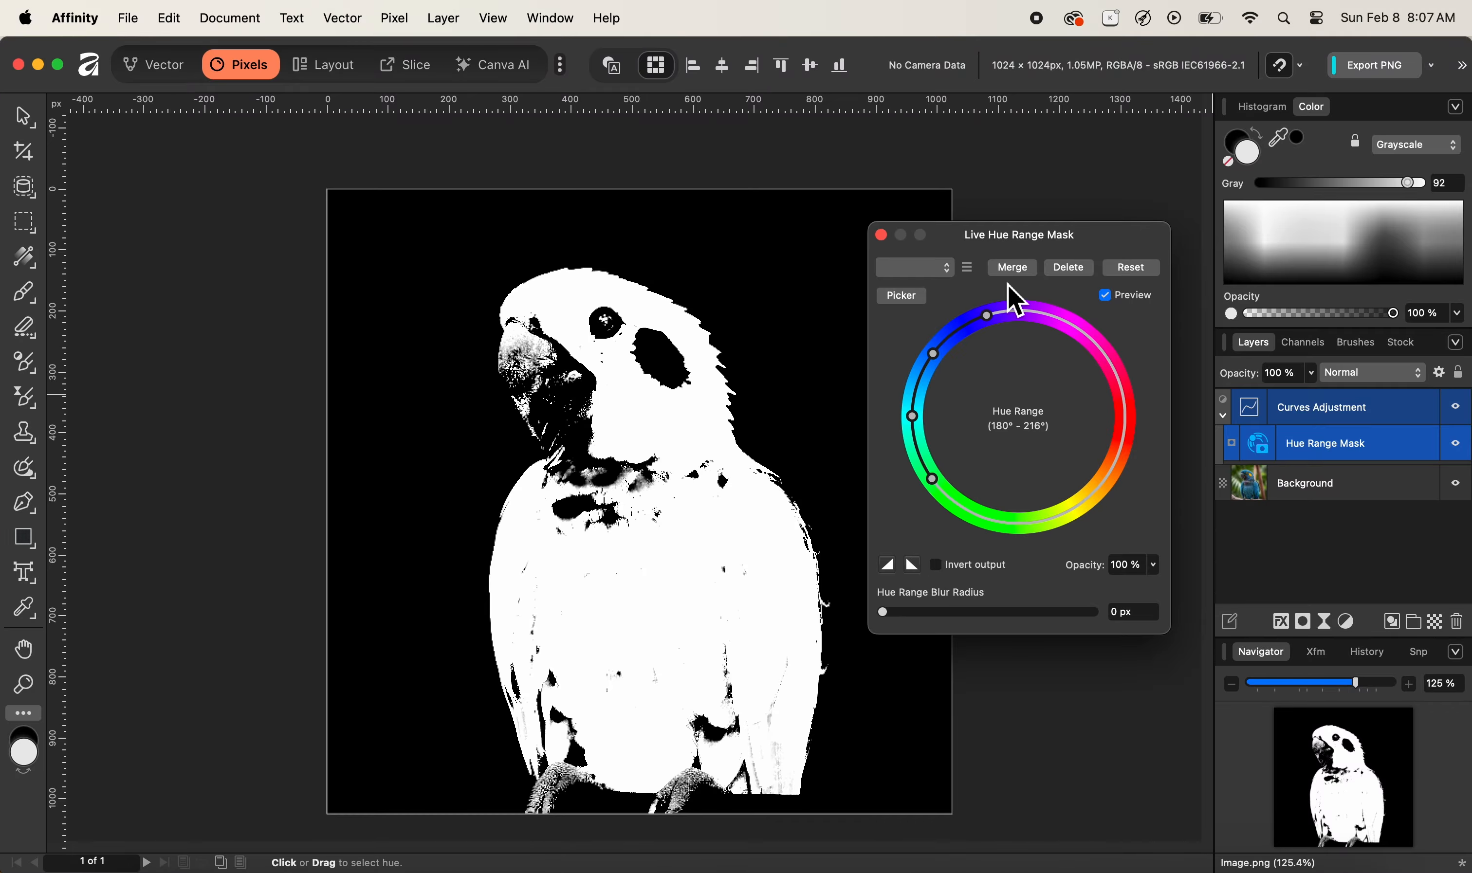
pyautogui.click(1105, 297)
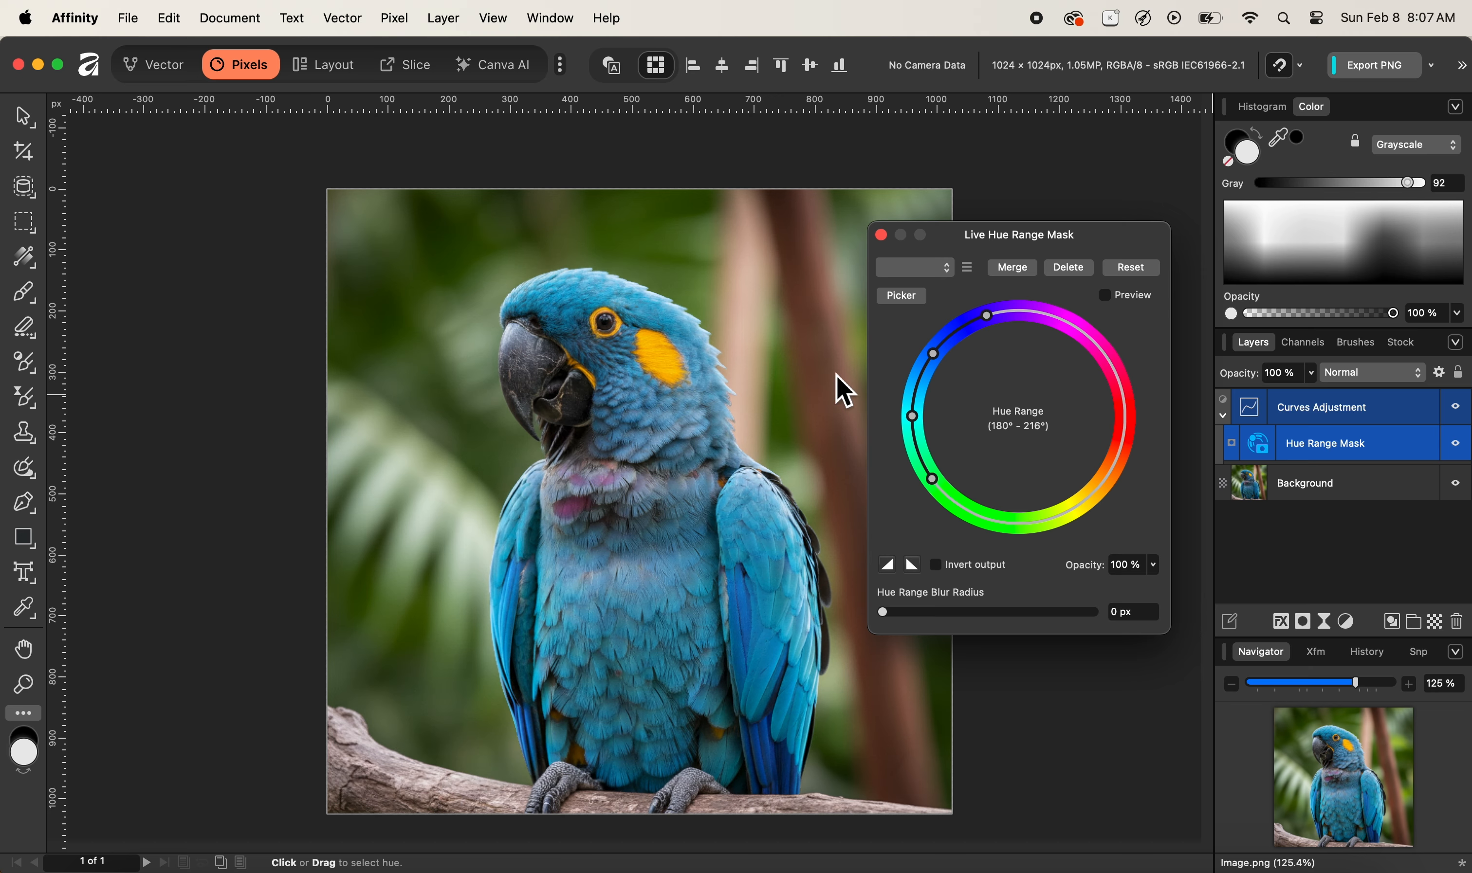
# Step: Try shifting the whole hue range into the greens at 94°–130° with the mask preview on
pyautogui.click(1105, 295)
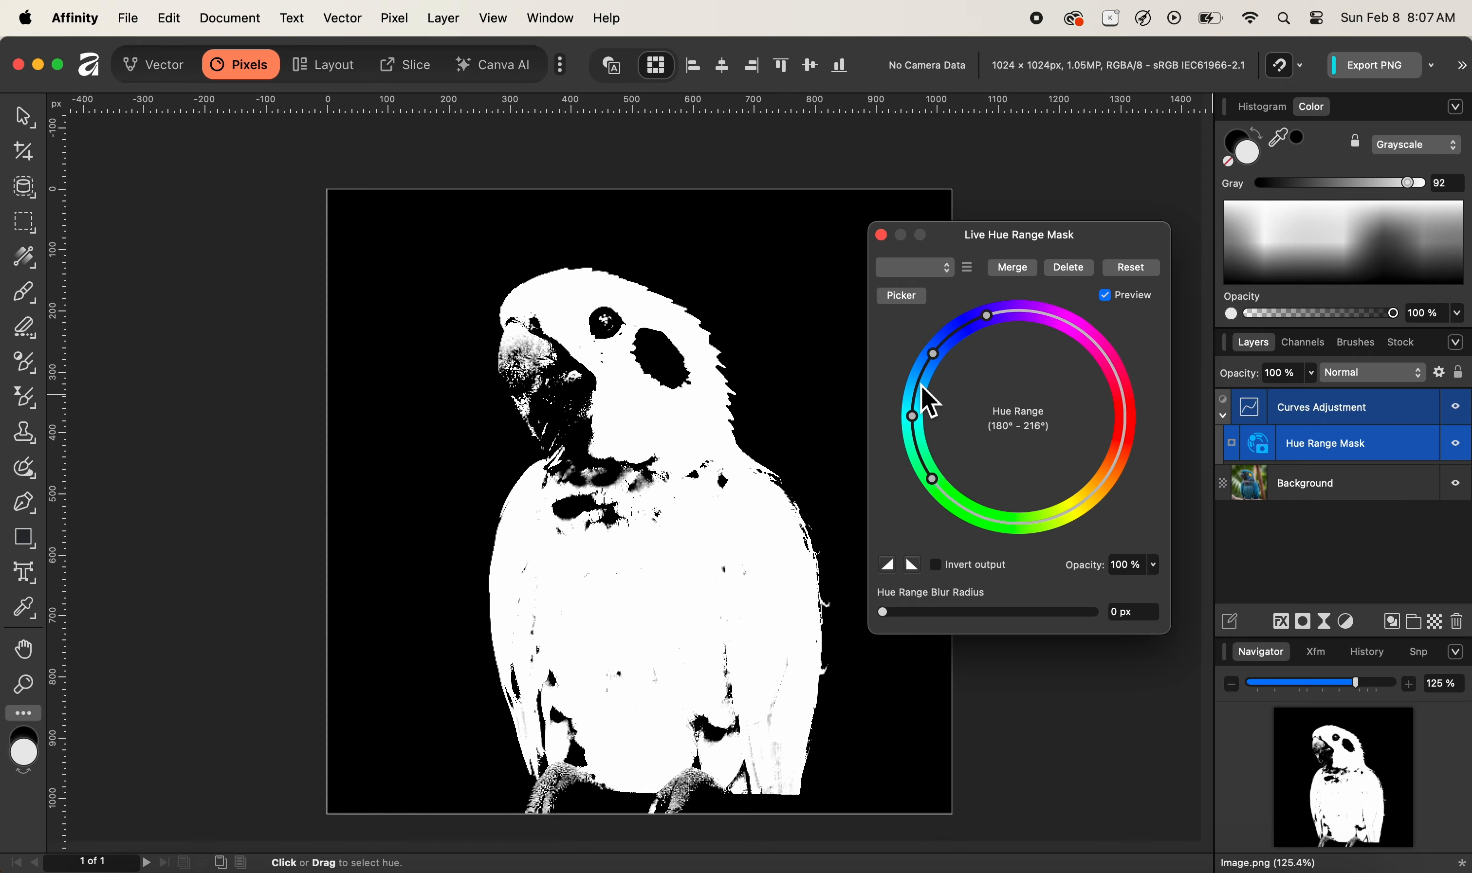
pyautogui.moveTo(921, 385); pyautogui.dragTo(989, 518)
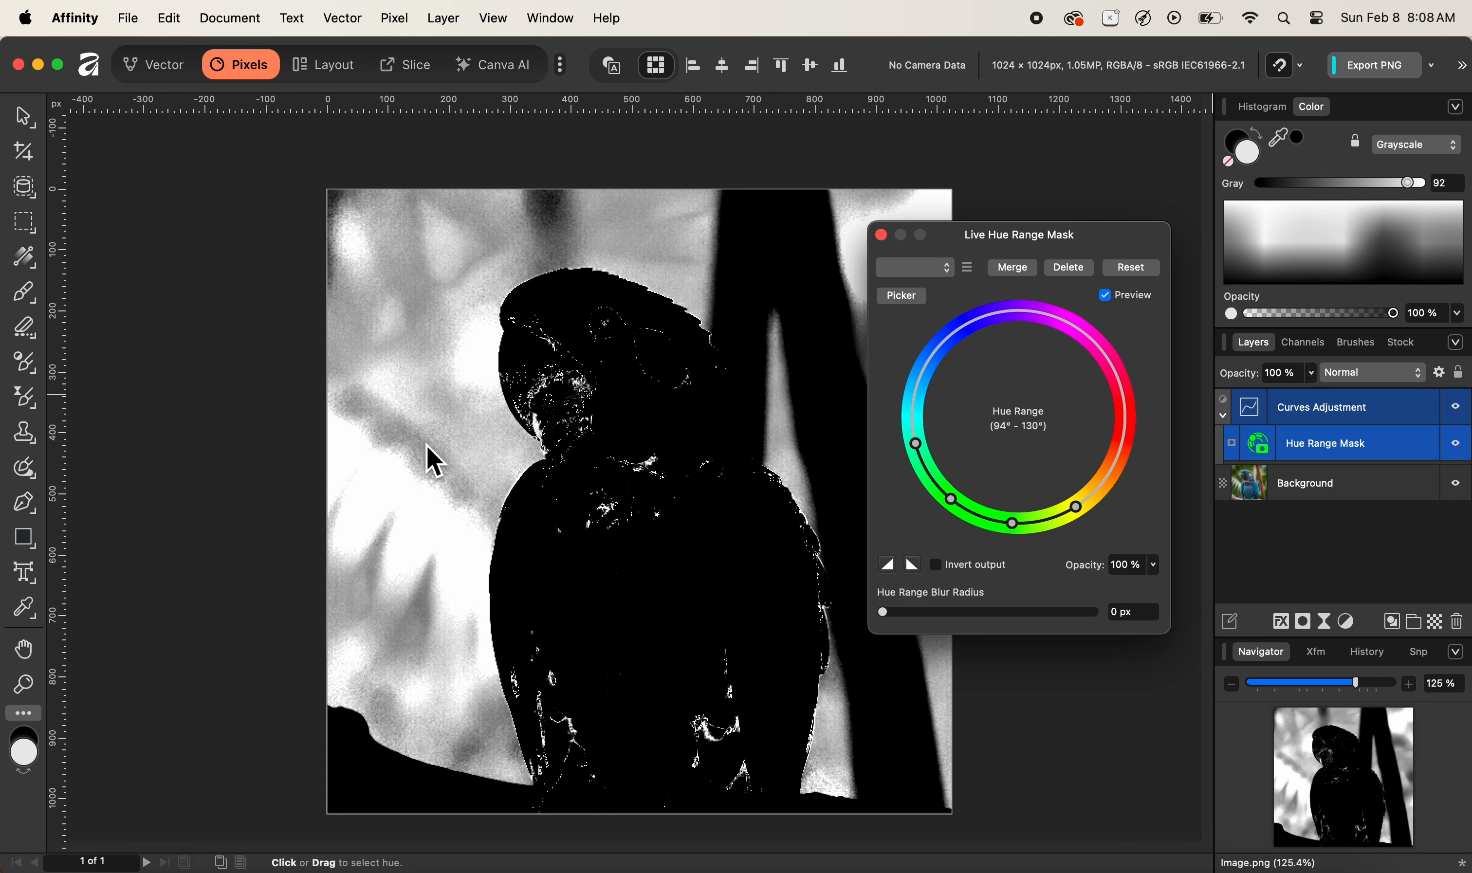
pyautogui.click(1104, 295)
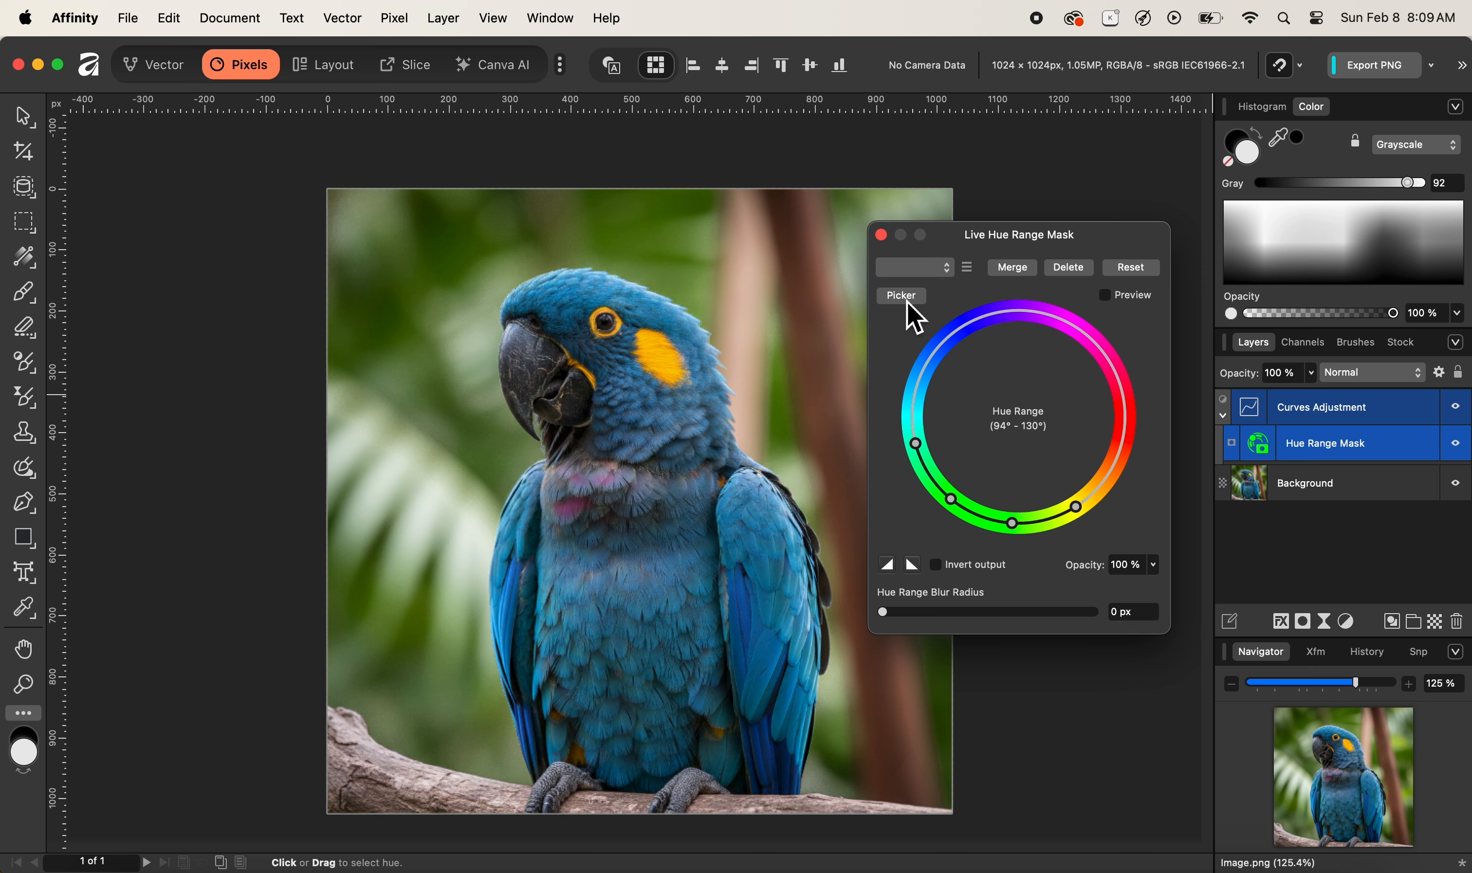
# Step: Resample the parrot's blue chest feathers as the mask hue and turn on the mask preview
pyautogui.click(645, 547)
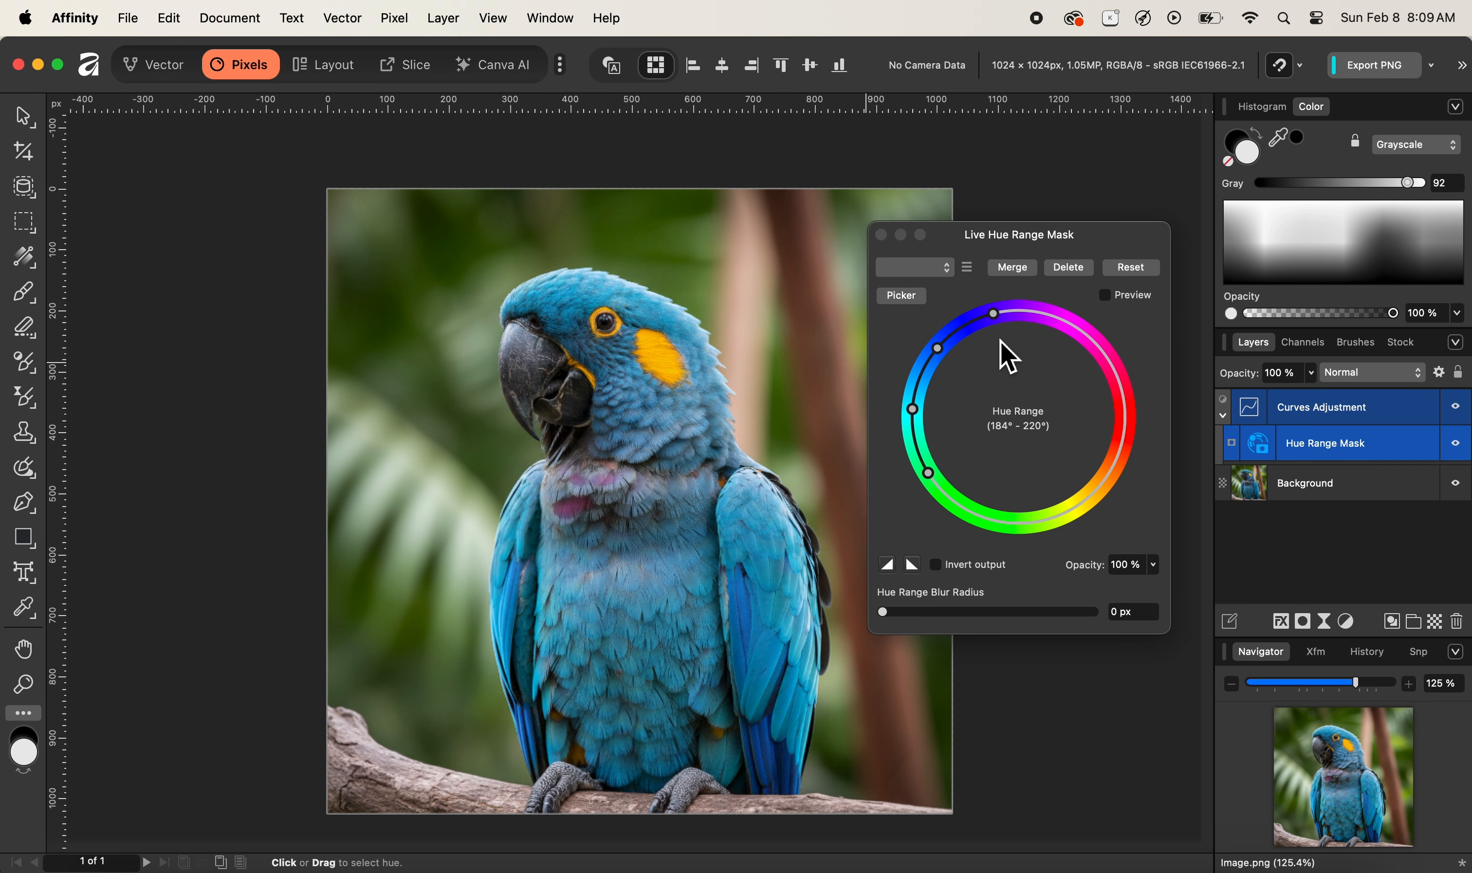
pyautogui.click(1111, 299)
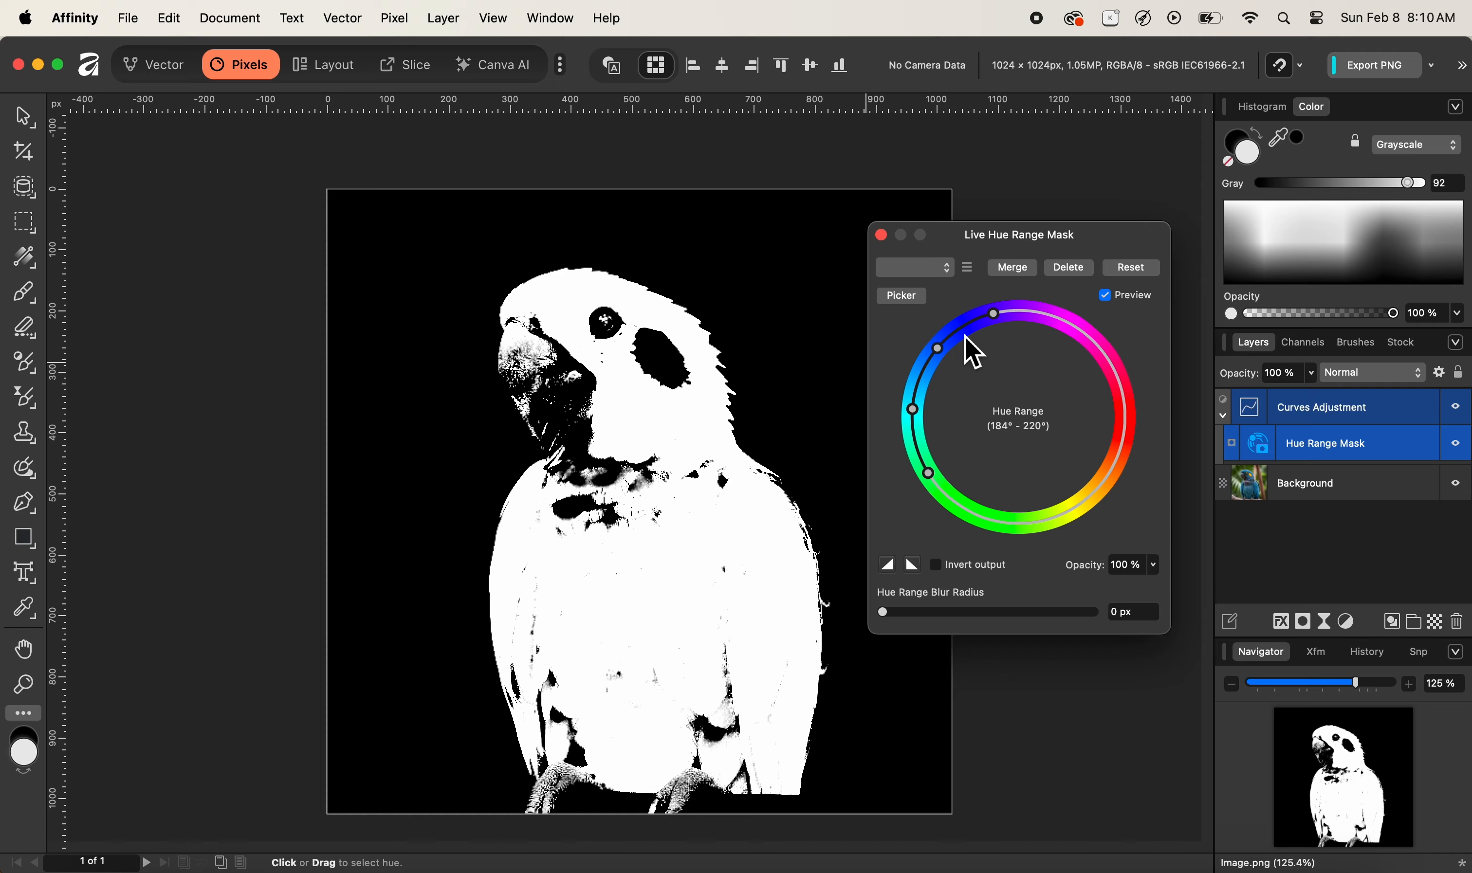
# Step: Widen the mask's hue range to 166°–236° and extend its outer falloff handles into magenta and green
pyautogui.moveTo(993, 313); pyautogui.dragTo(1022, 311)
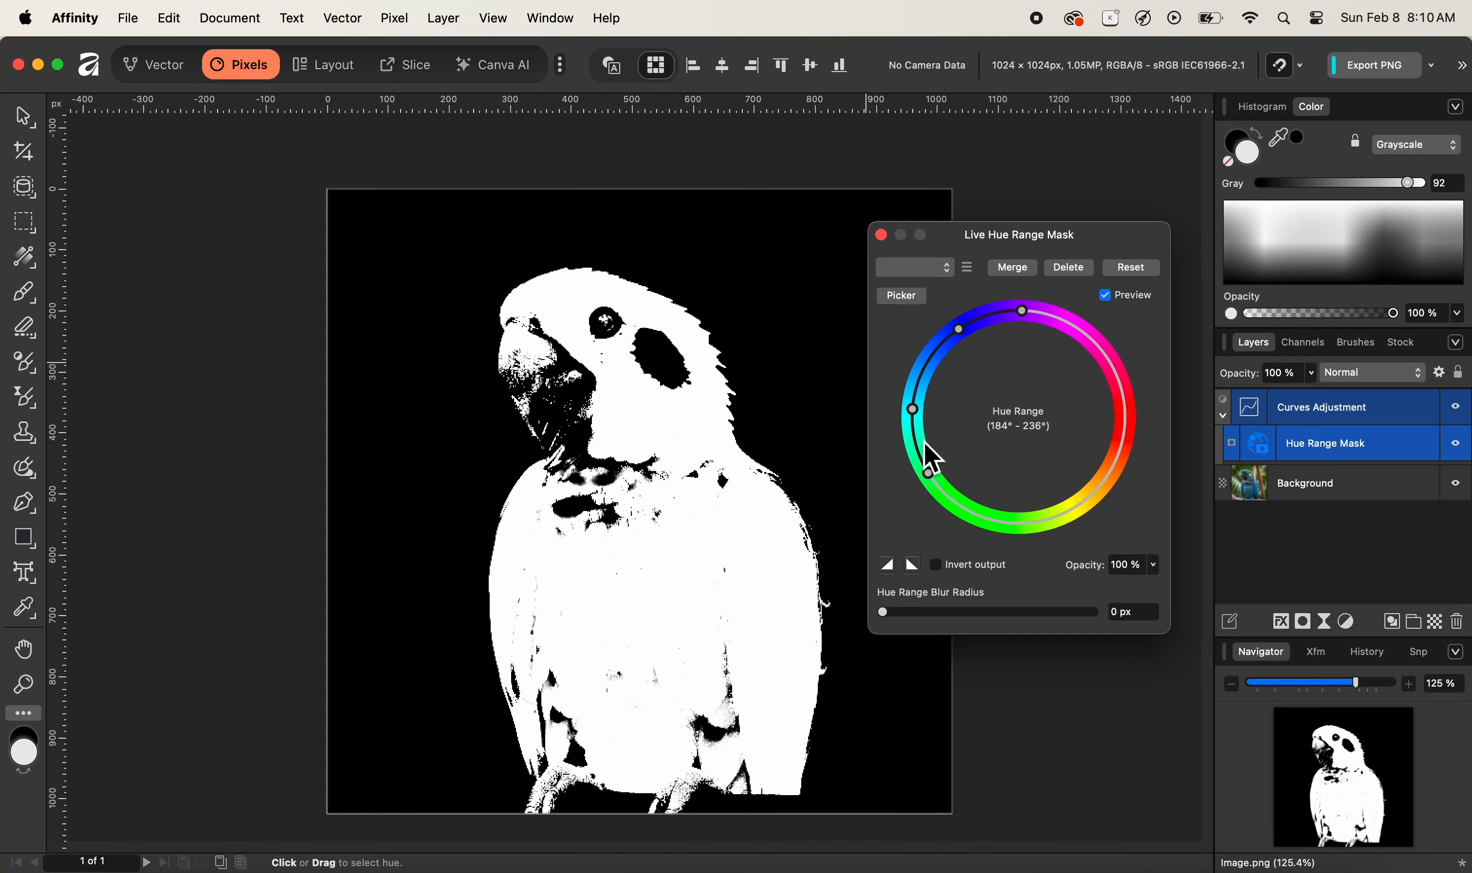
pyautogui.moveTo(923, 442); pyautogui.dragTo(938, 474)
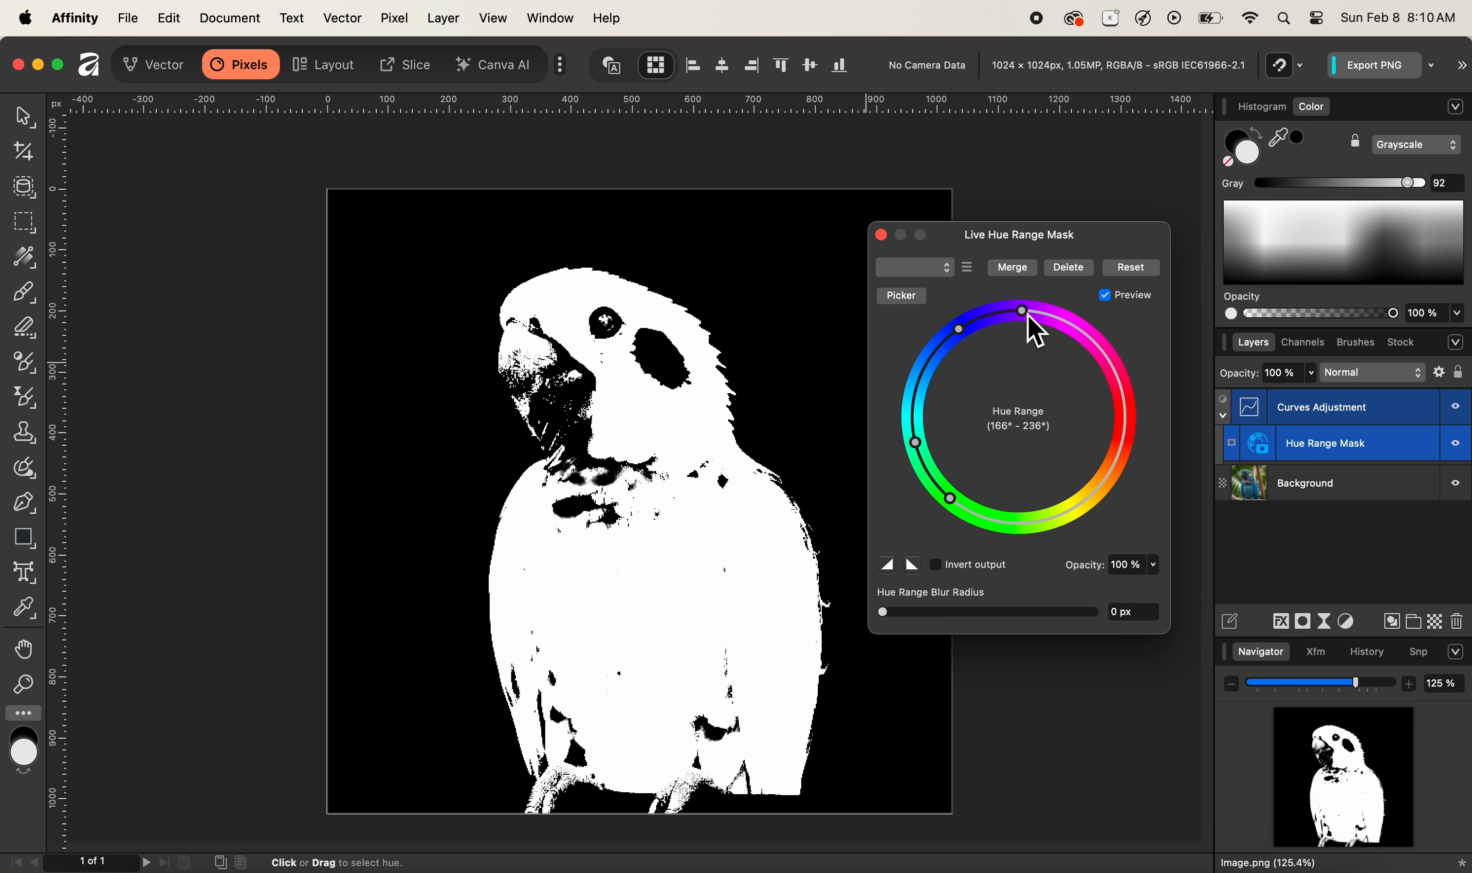
pyautogui.moveTo(1028, 315); pyautogui.dragTo(1075, 326)
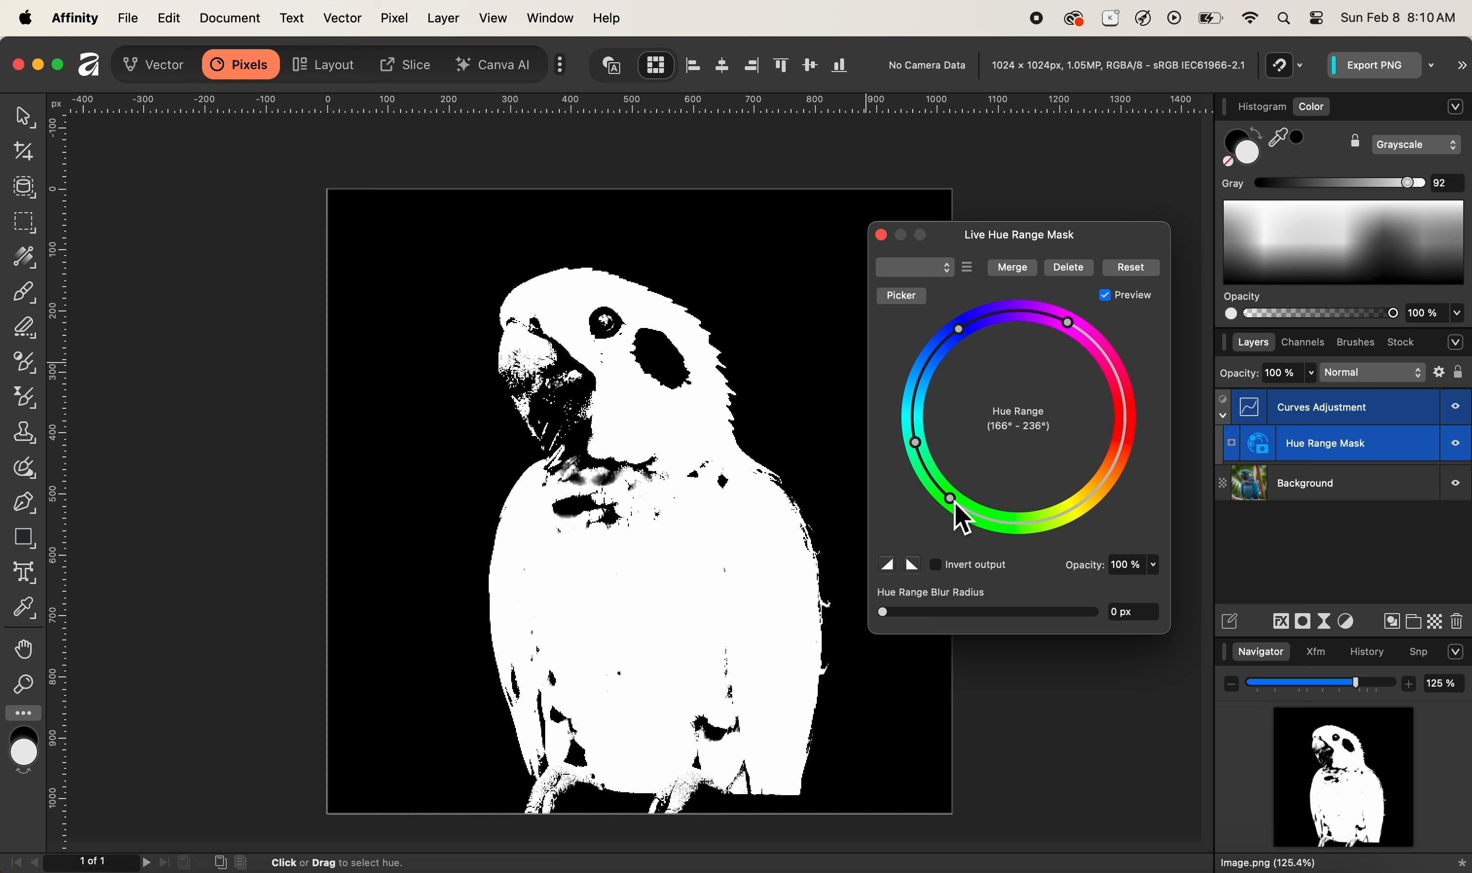
pyautogui.moveTo(956, 507)
pyautogui.mouseDown()
pyautogui.moveTo(1029, 536)
pyautogui.moveTo(972, 517)
pyautogui.moveTo(1001, 525)
pyautogui.mouseUp()
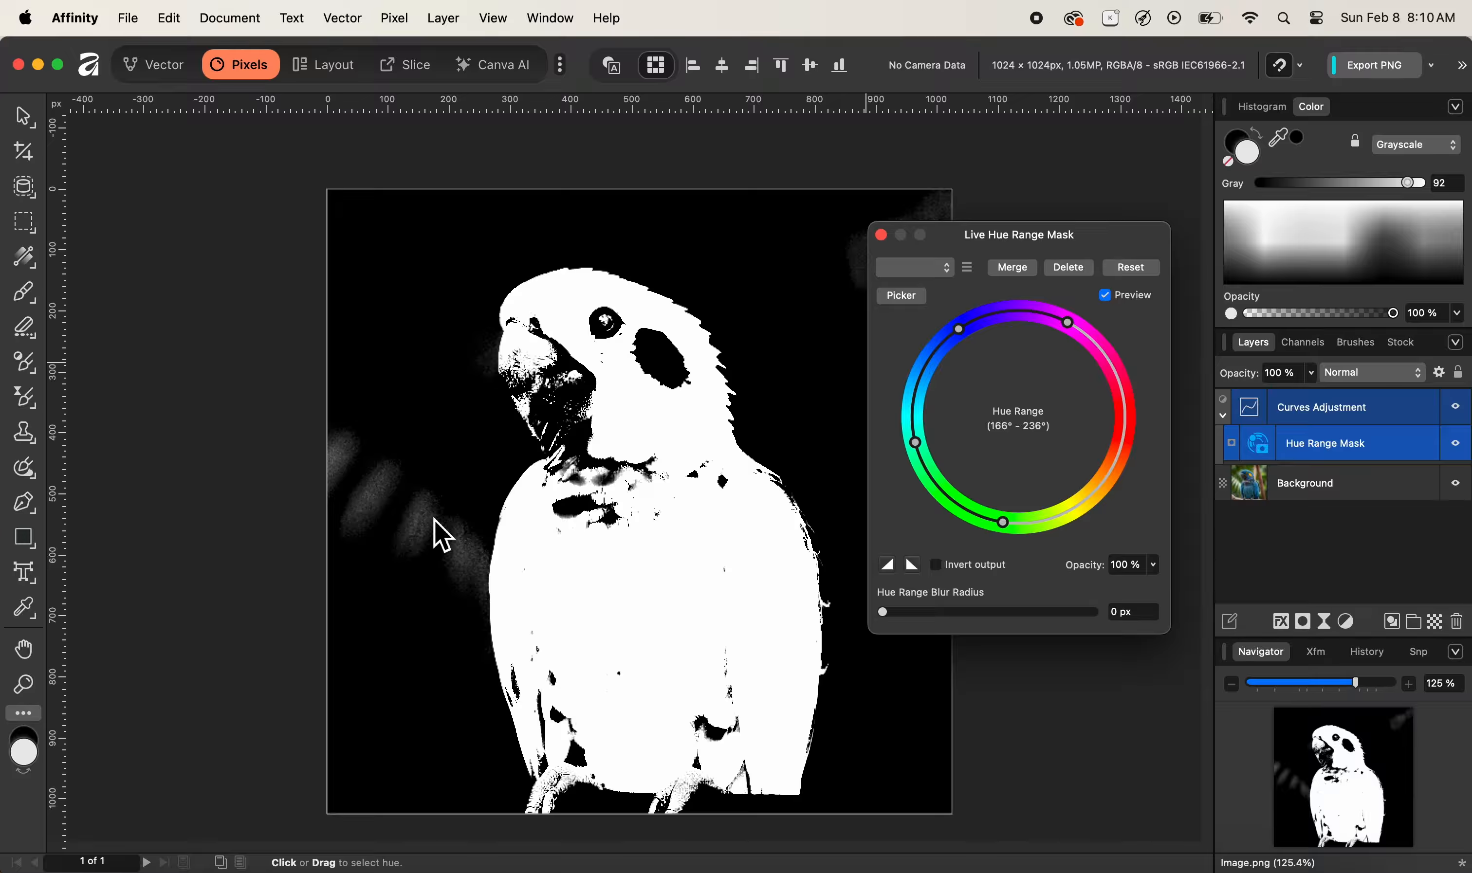
# Step: Pull the mask's outer green falloff handle closer to the selected range and compare the standard profiles for the descending falloff curve
pyautogui.moveTo(1004, 523); pyautogui.dragTo(970, 511)
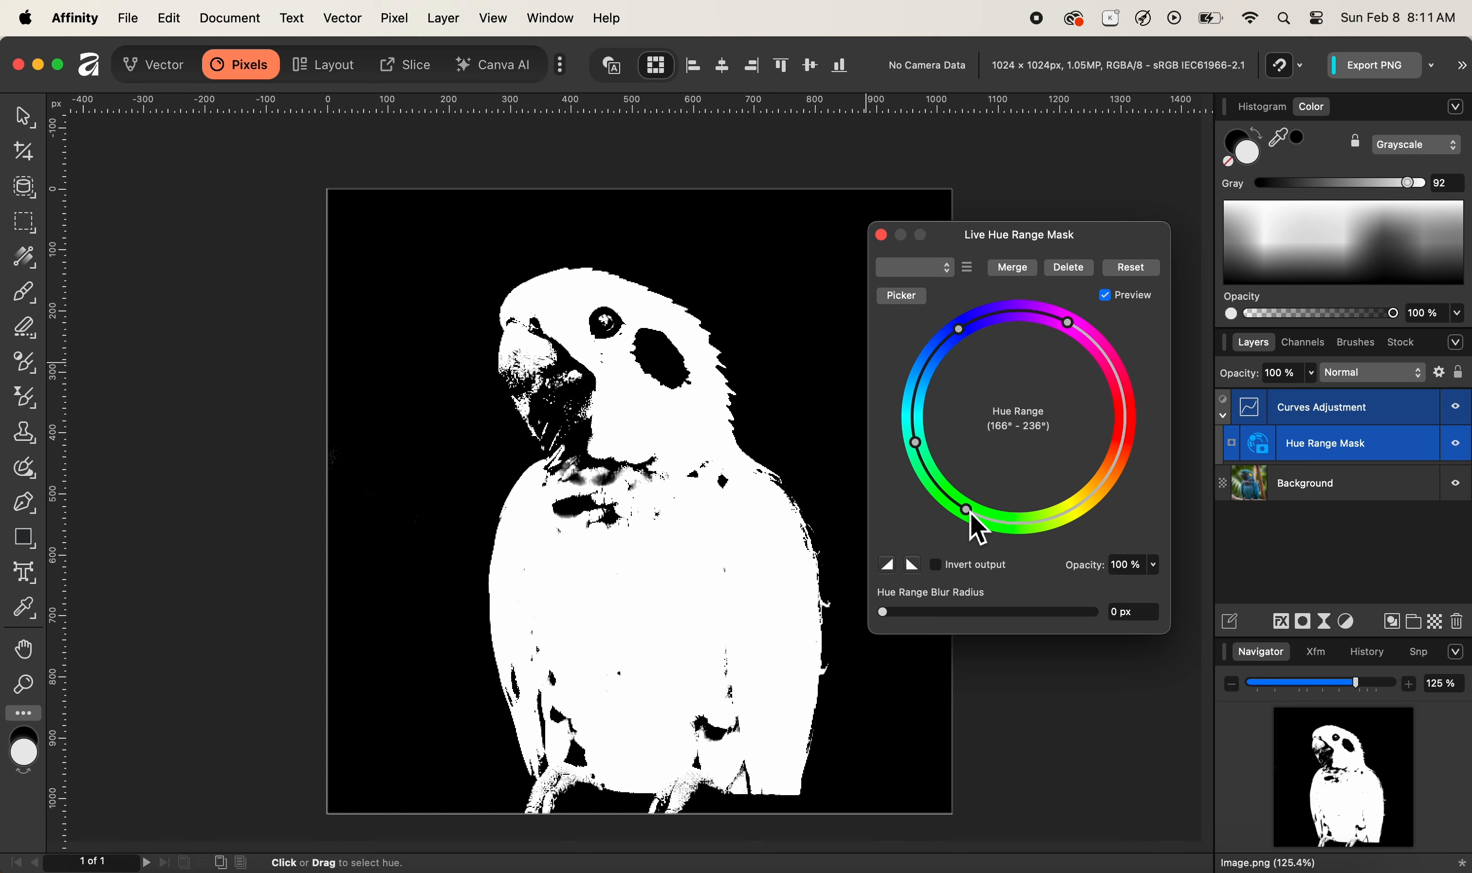
pyautogui.click(912, 564)
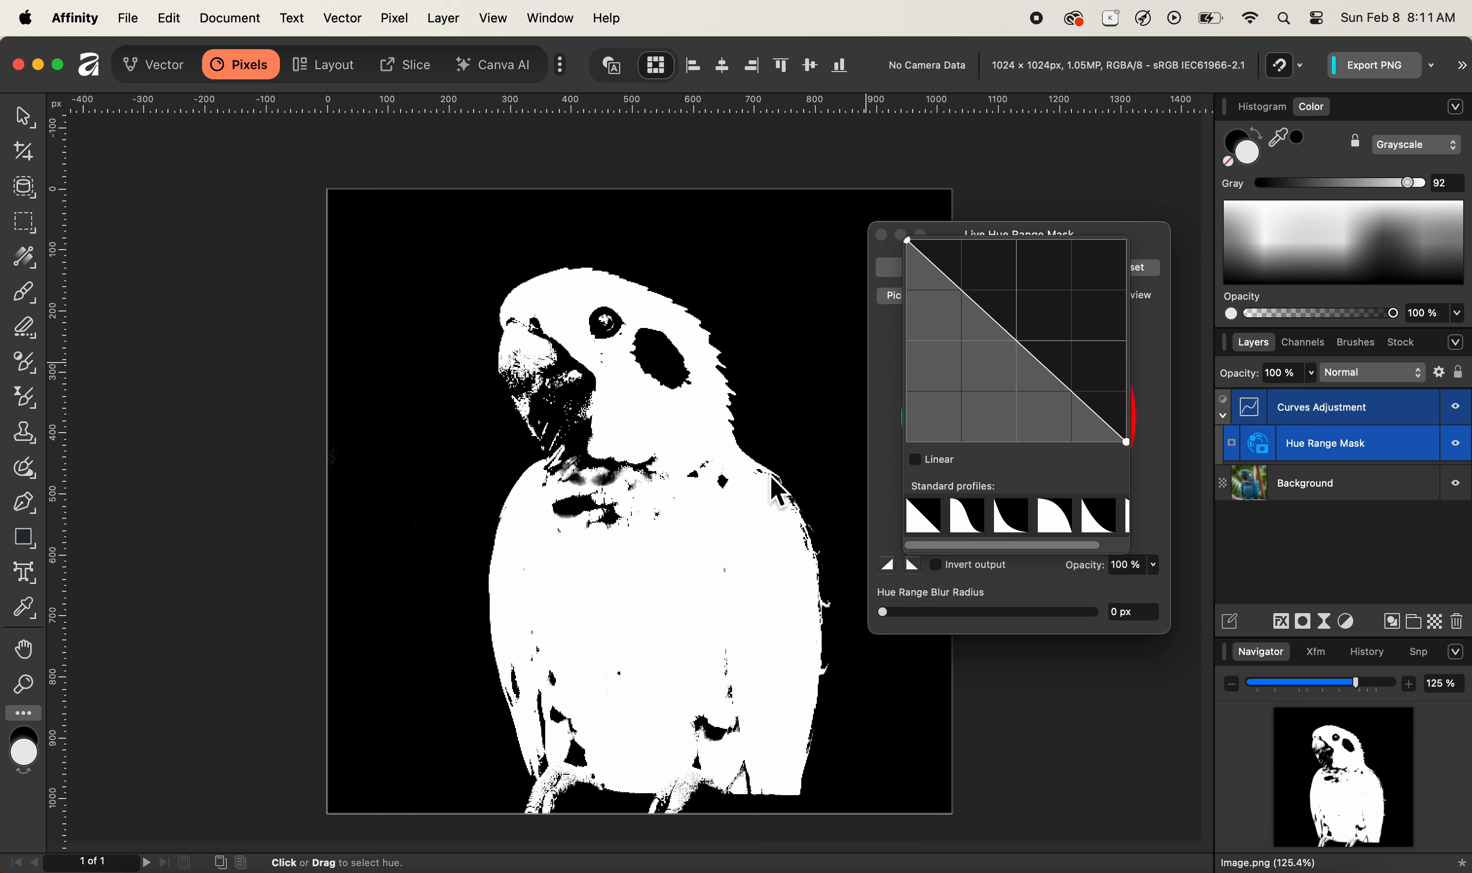
pyautogui.click(969, 519)
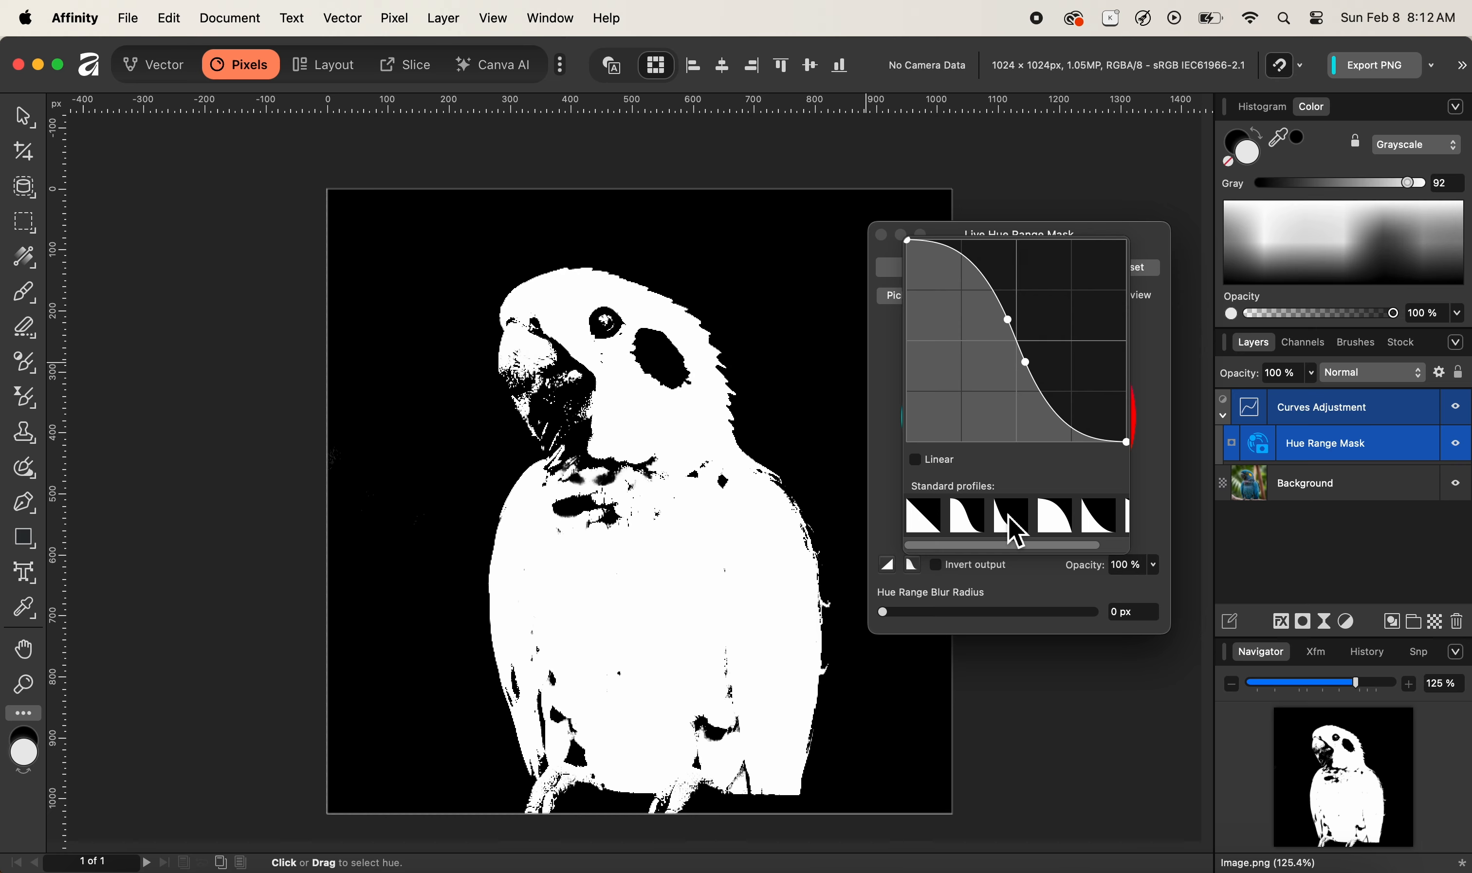
pyautogui.click(1015, 529)
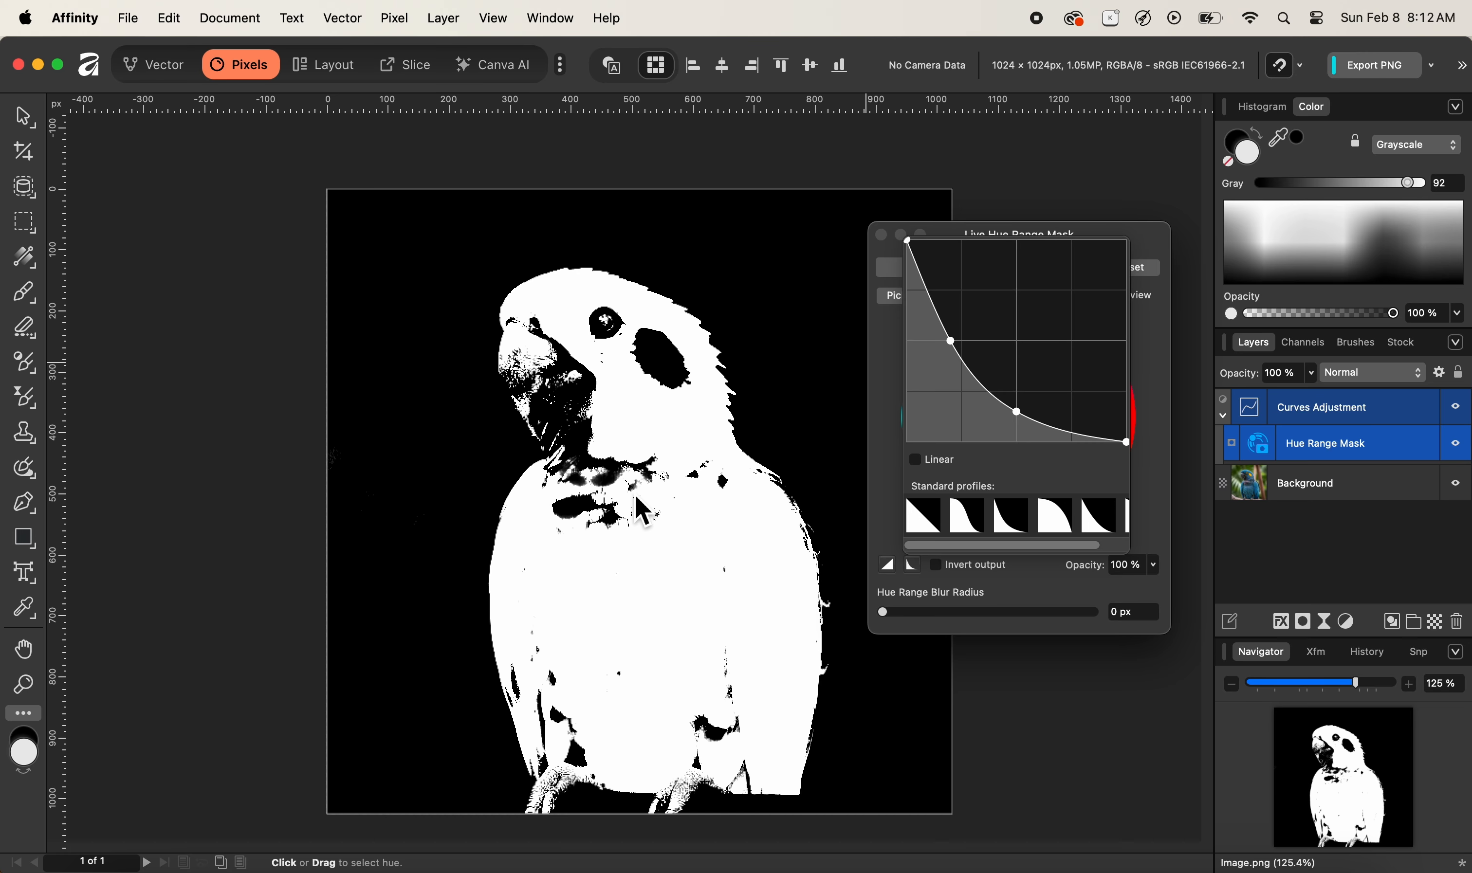
pyautogui.click(1069, 529)
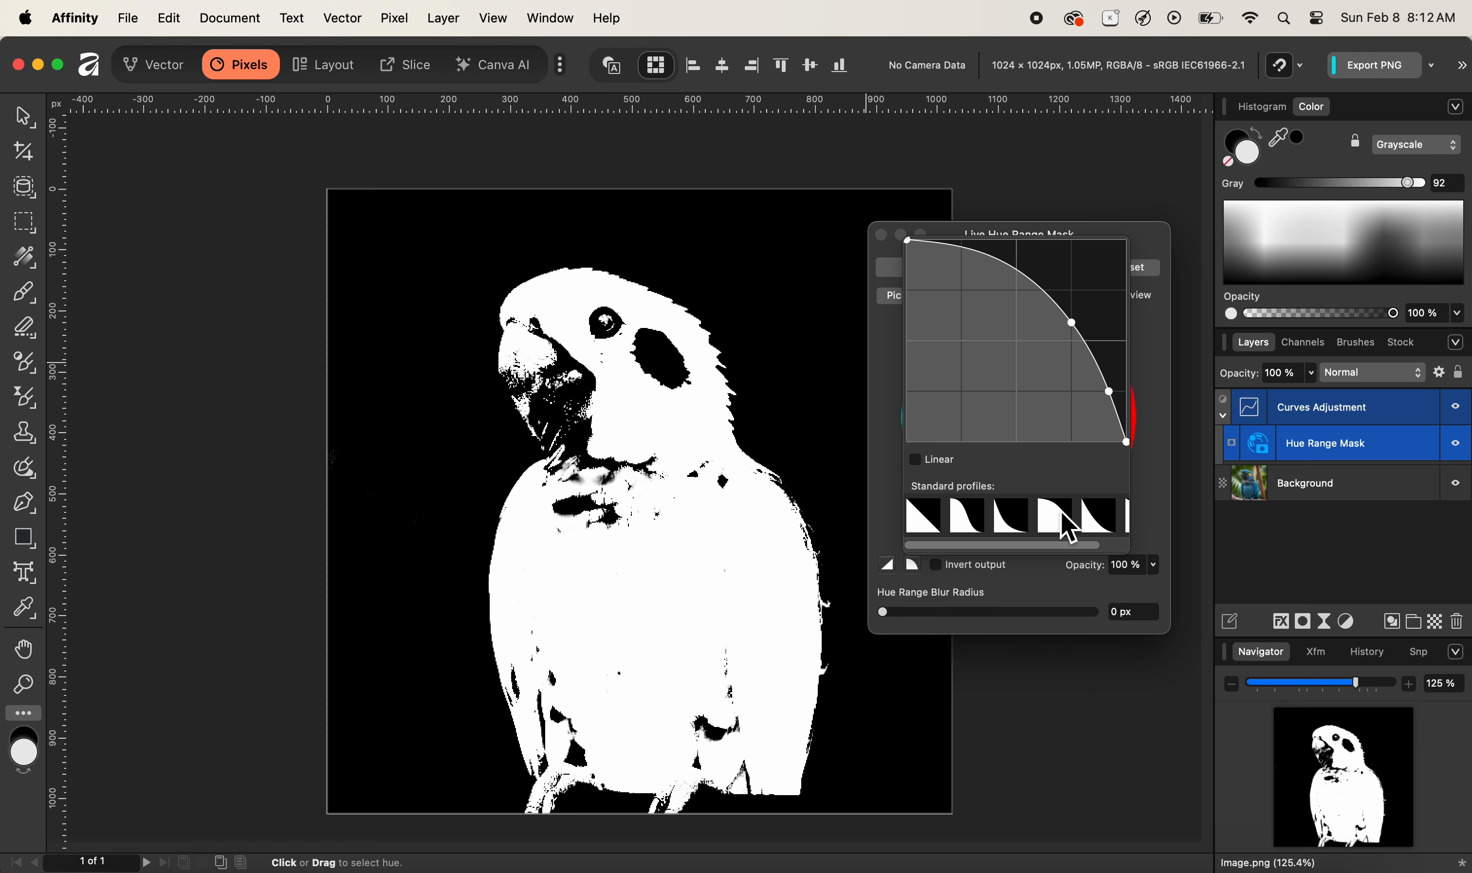
pyautogui.click(1097, 521)
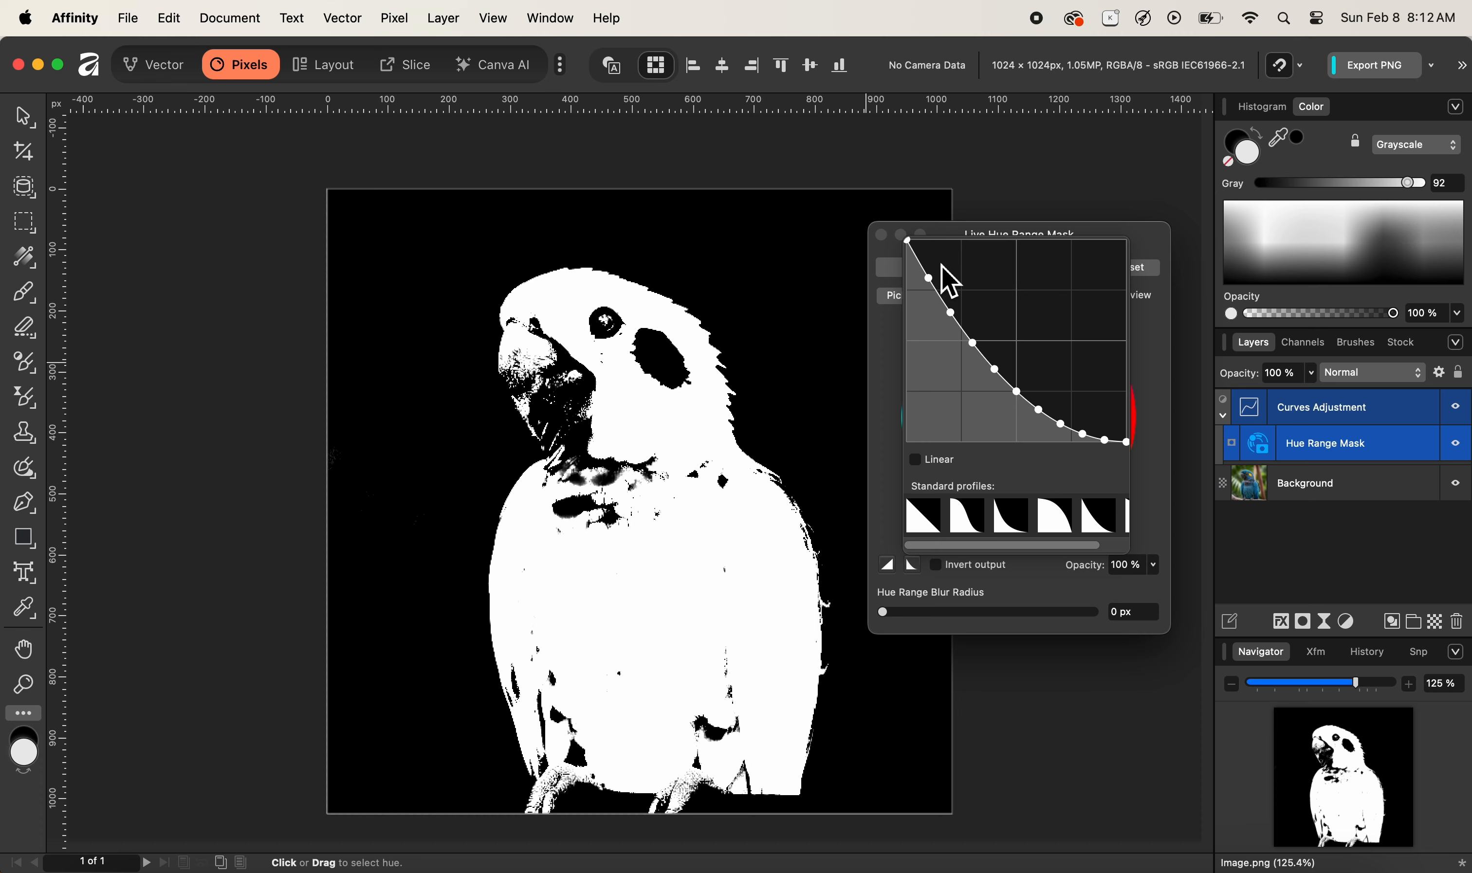
# Step: Apply the outward-bulging standard profile to the descending falloff curve, testing the Linear option but leaving it off
pyautogui.click(948, 464)
pyautogui.click(951, 466)
pyautogui.click(1056, 518)
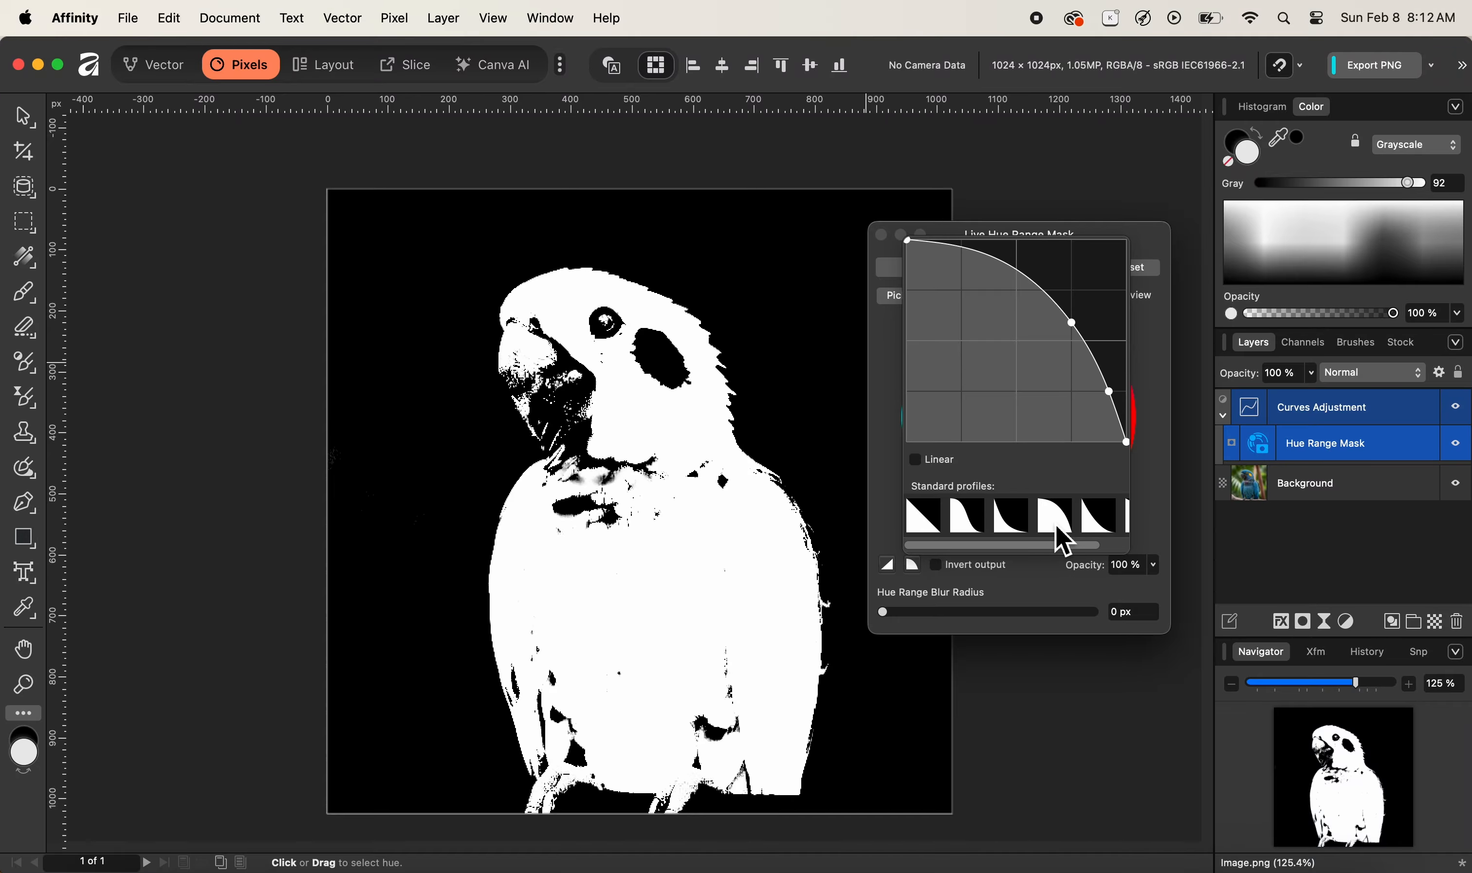
pyautogui.click(940, 469)
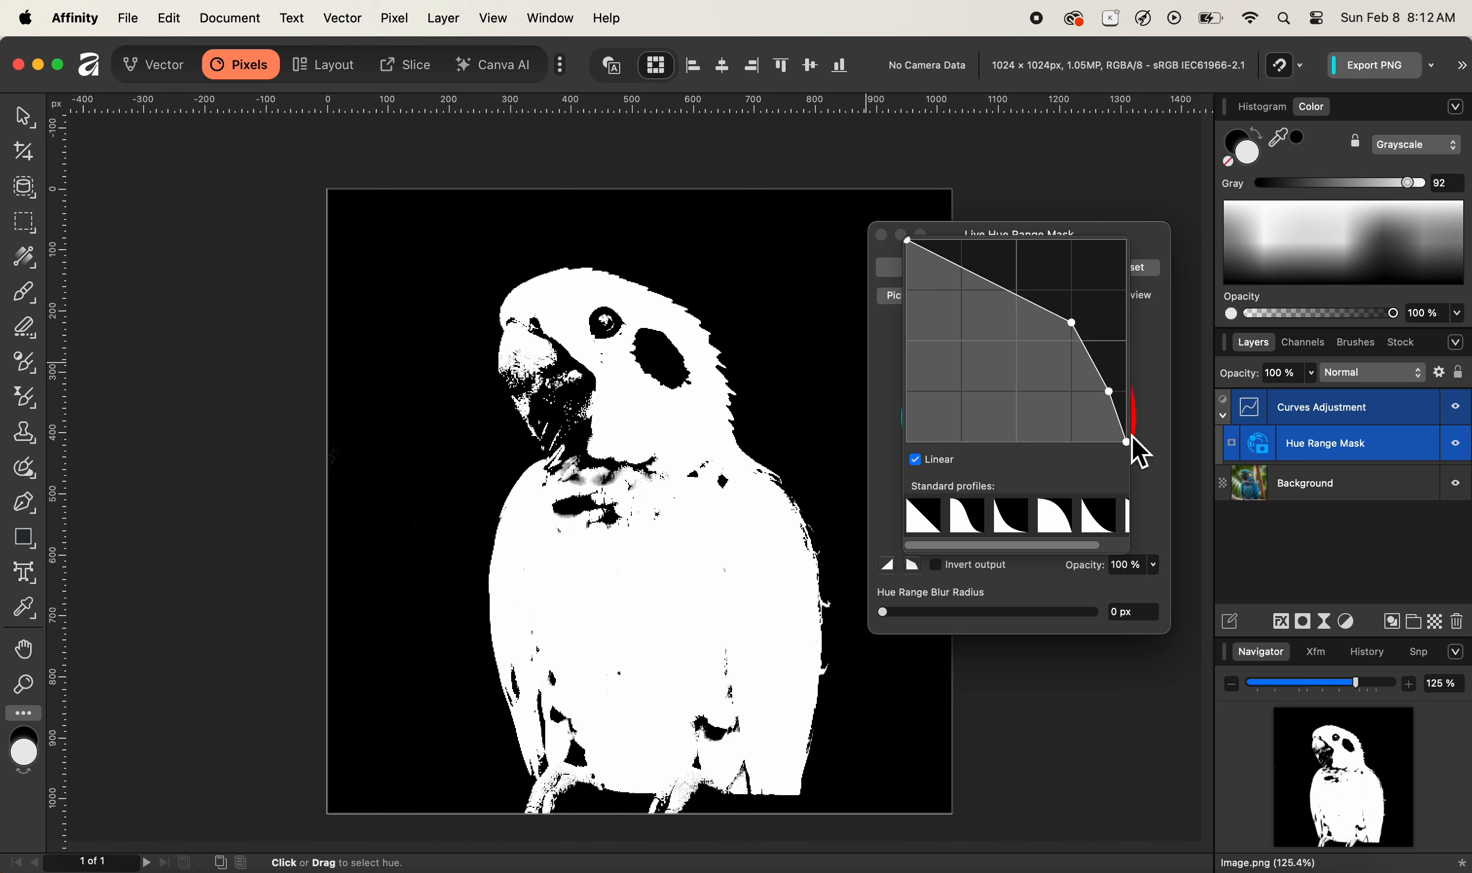
pyautogui.click(949, 465)
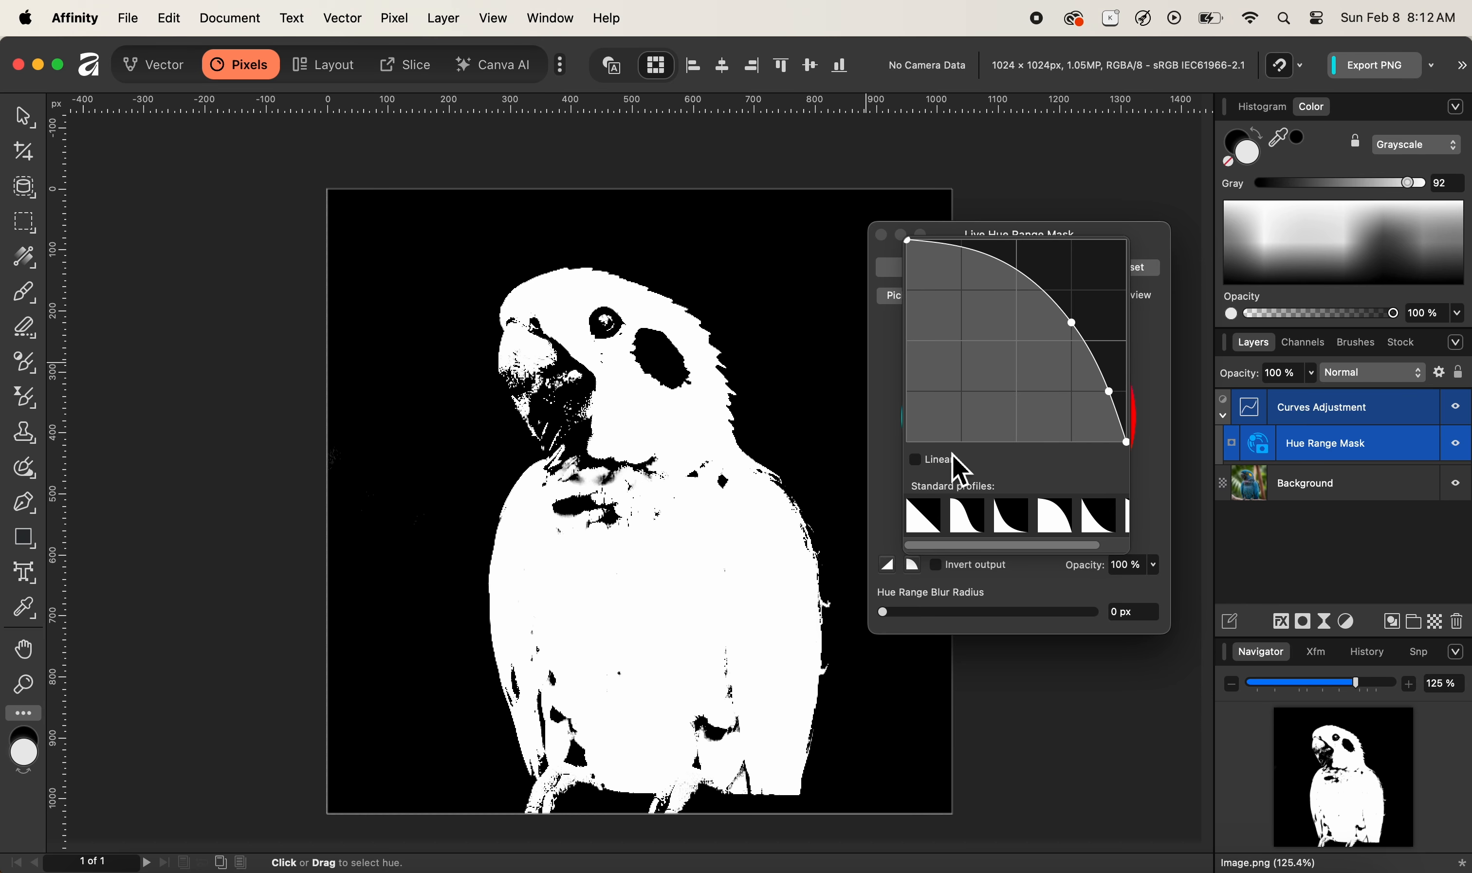
pyautogui.click(920, 567)
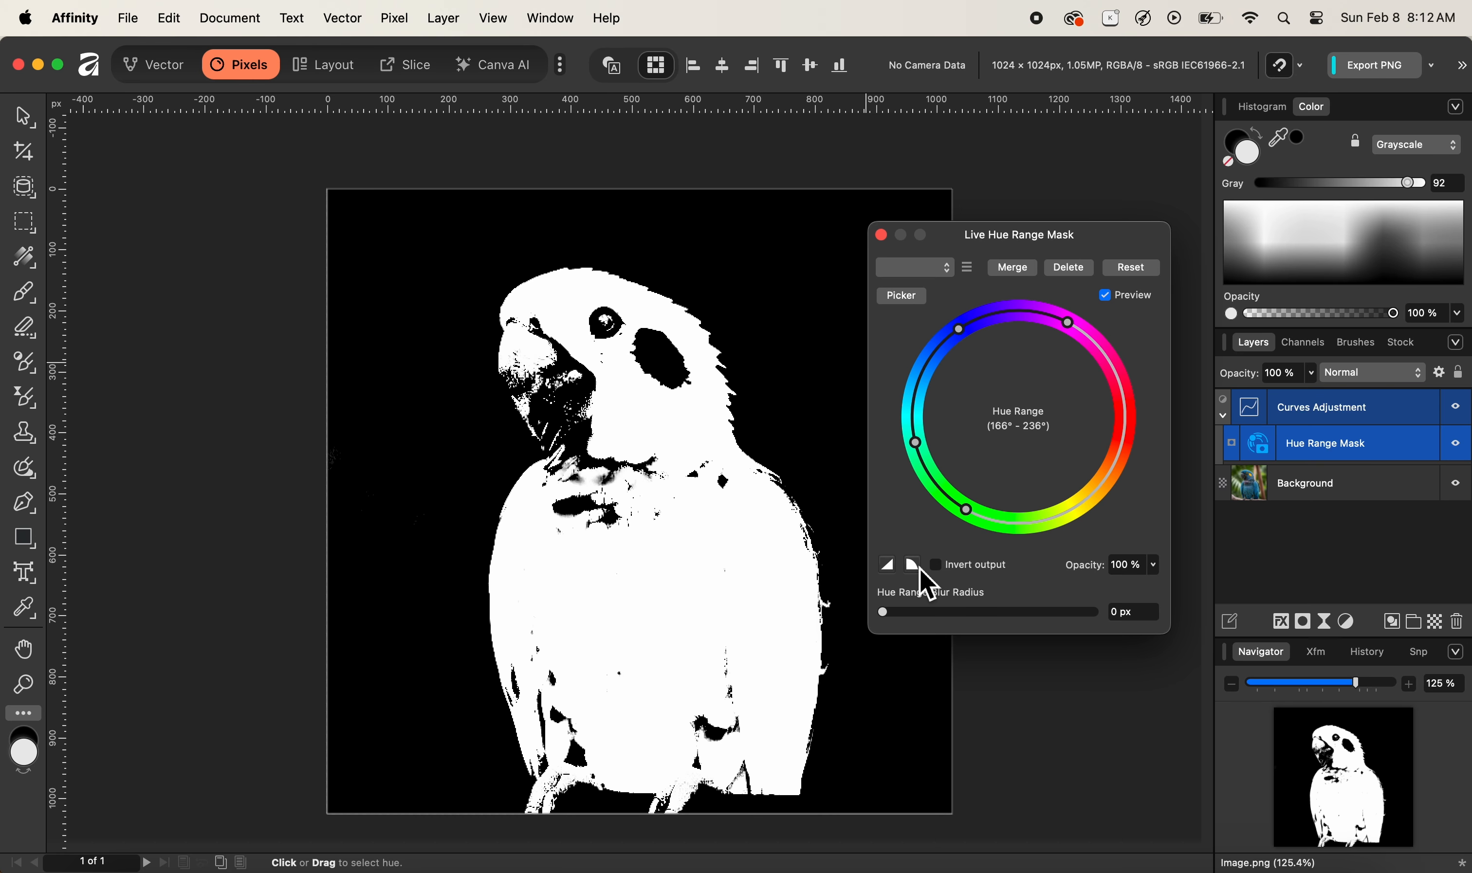
# Step: Compare the standard profiles for the ascending falloff curve and apply the outward-bulging one with Linear off
pyautogui.click(889, 567)
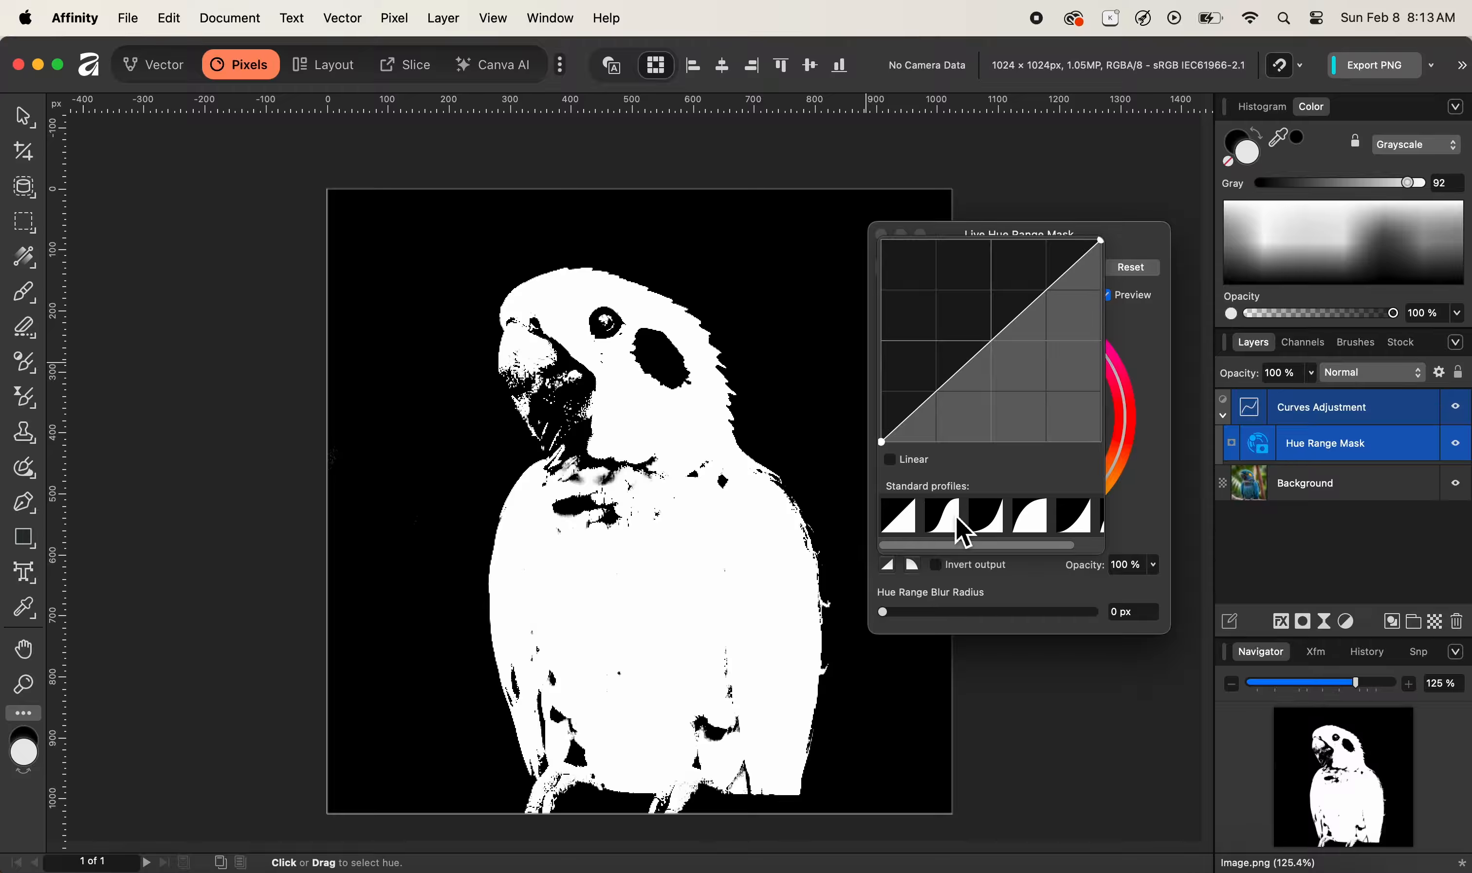
pyautogui.click(962, 531)
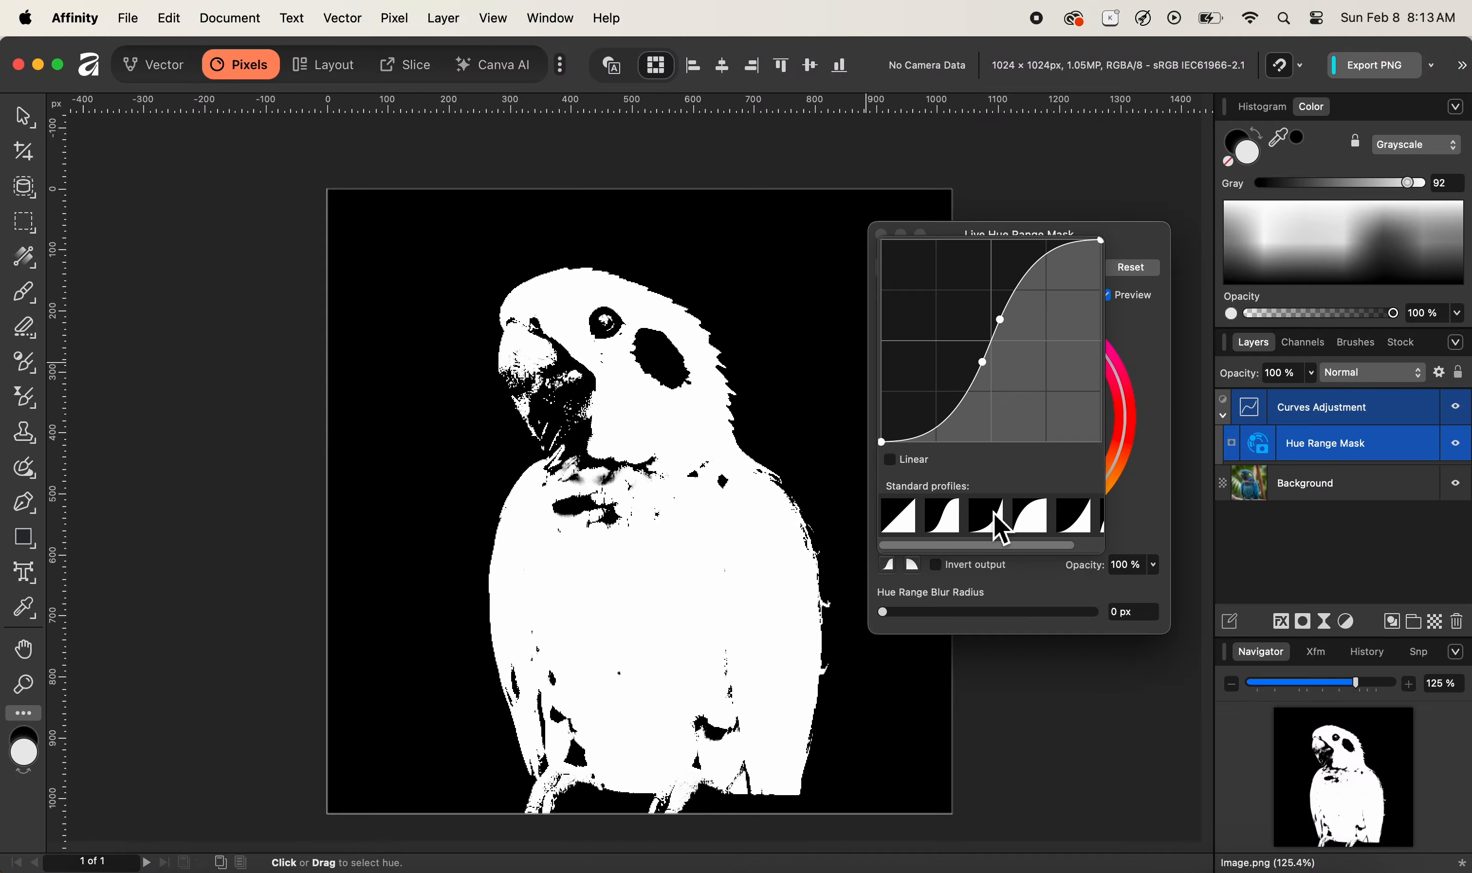
pyautogui.click(1001, 529)
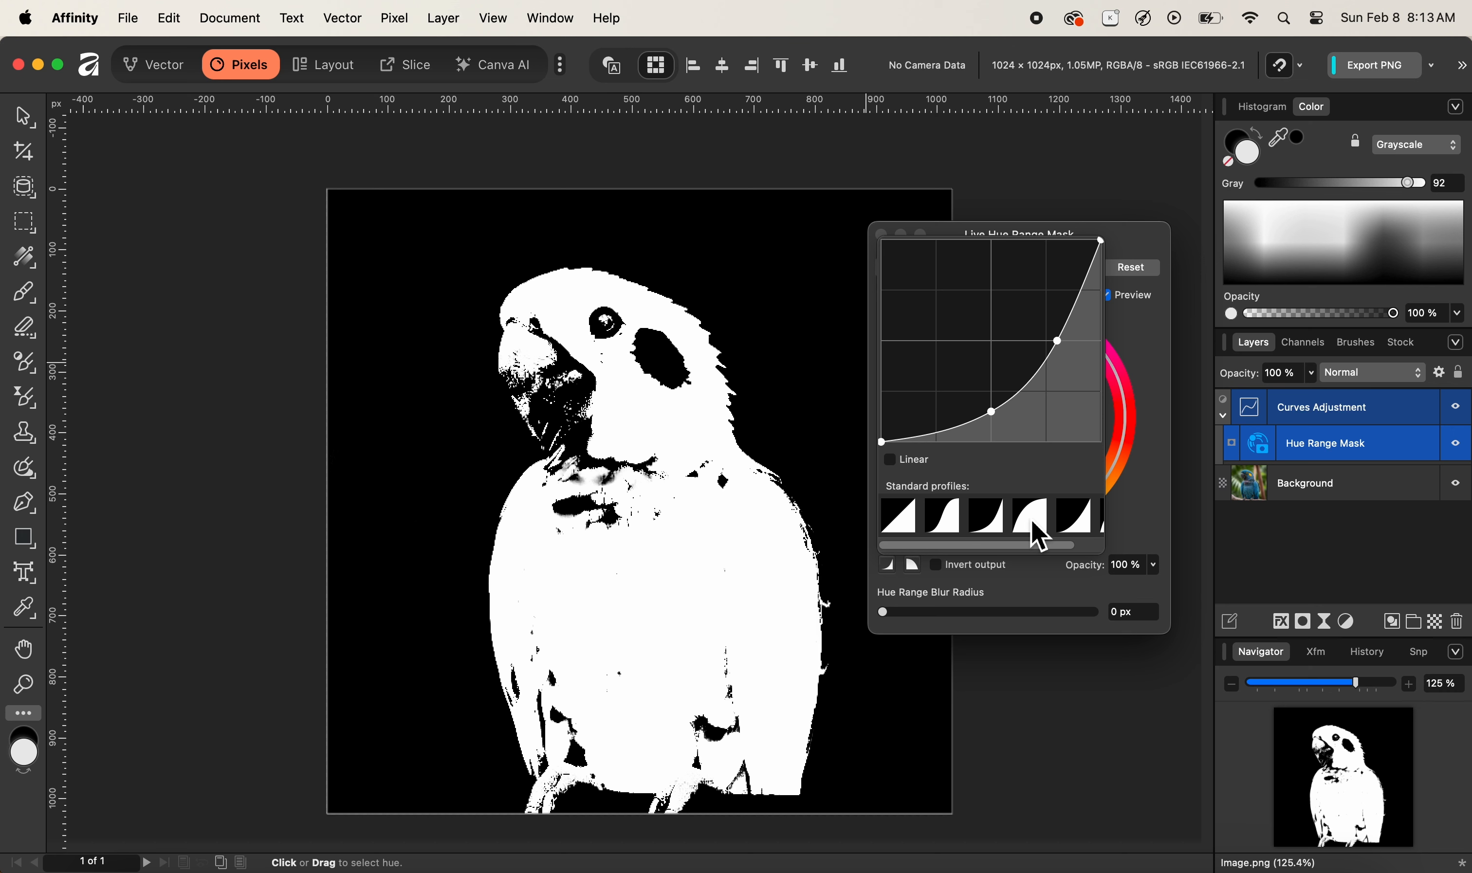
pyautogui.click(1040, 536)
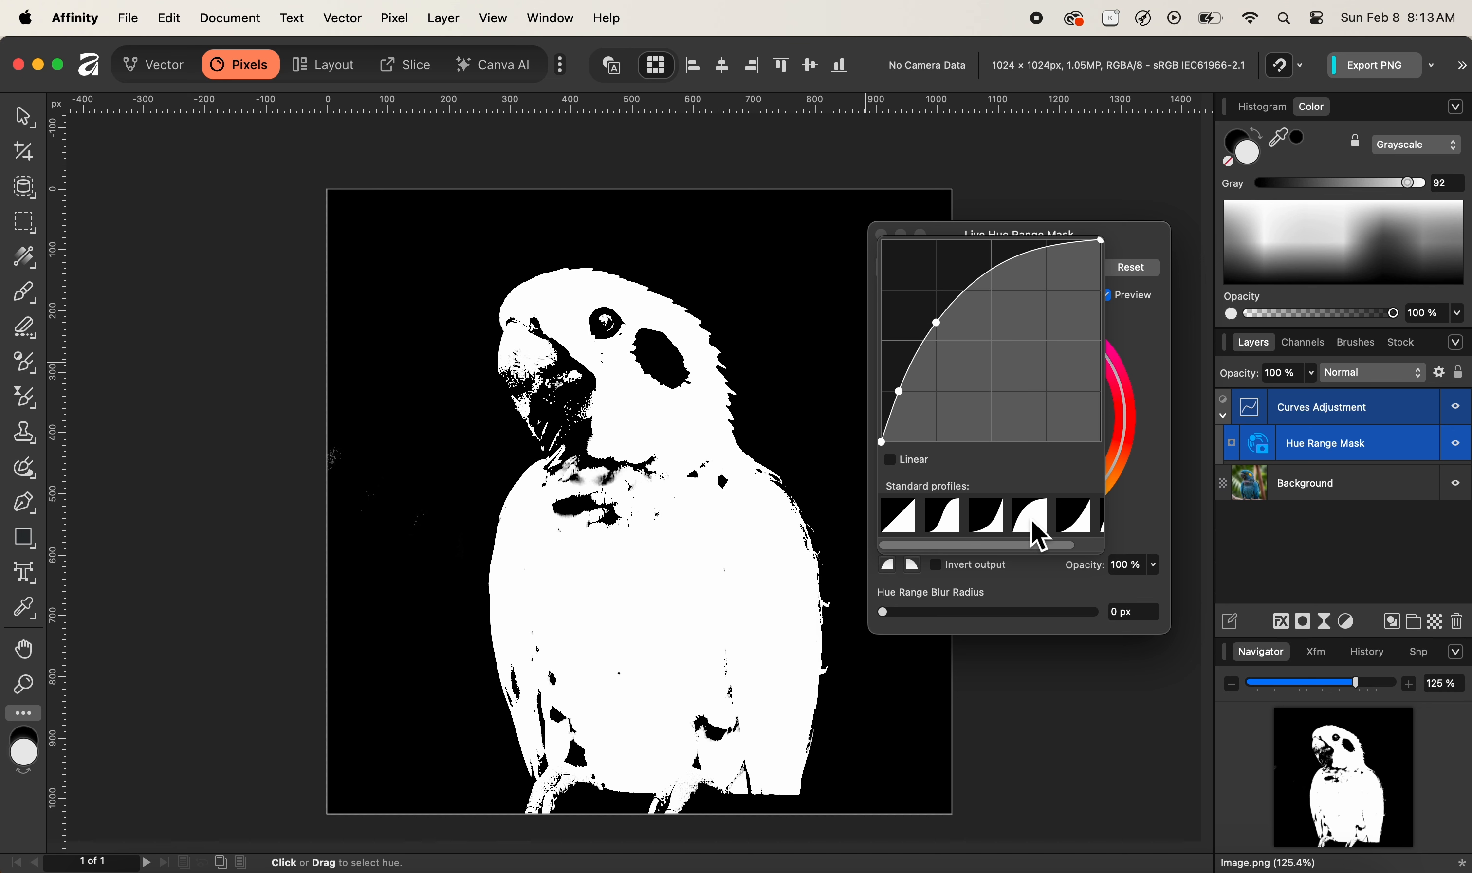
pyautogui.click(1075, 525)
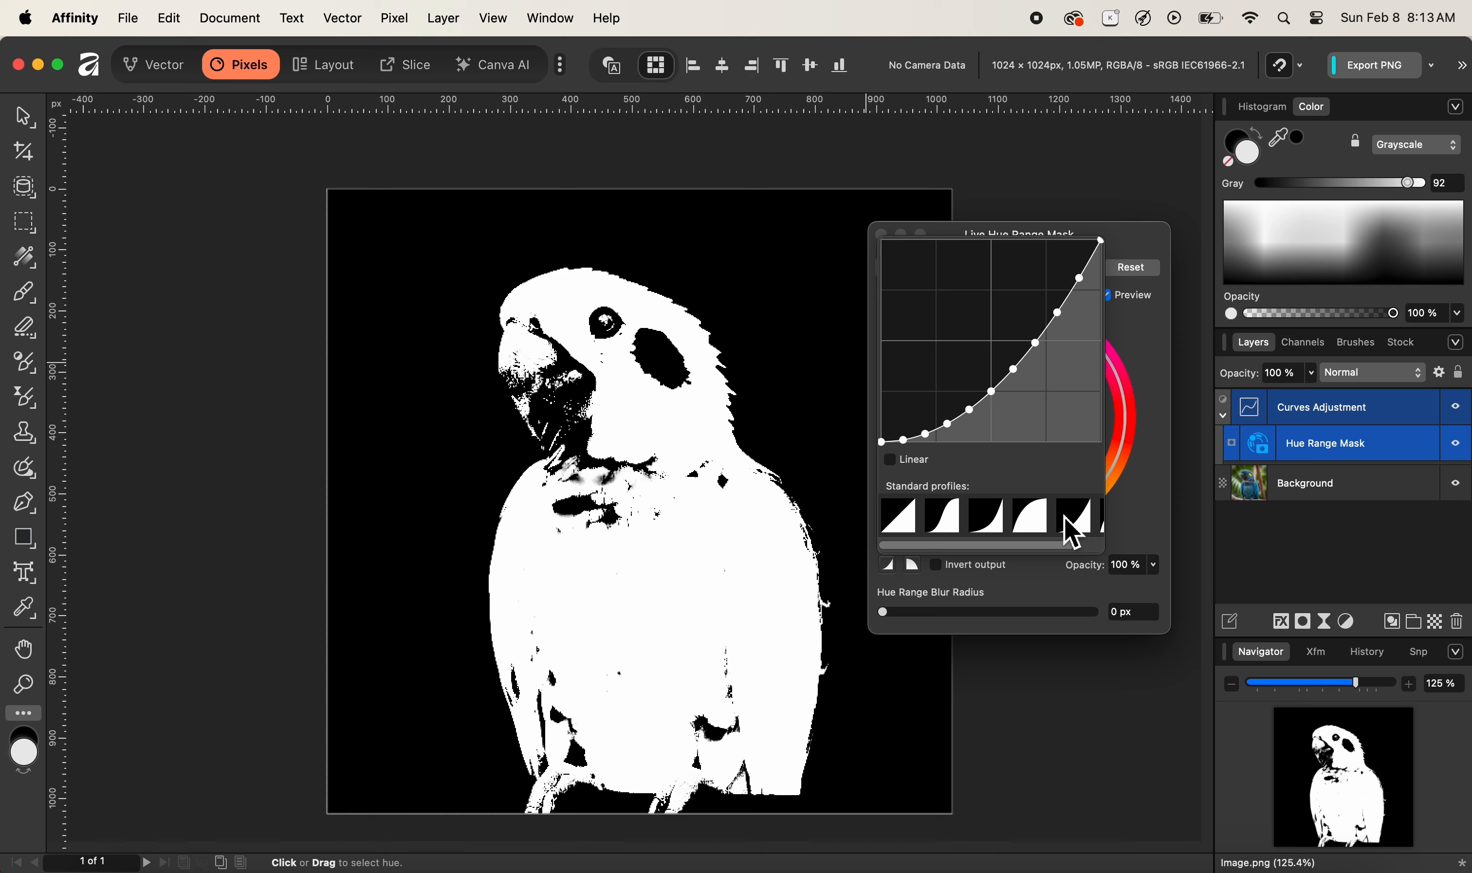
pyautogui.click(1052, 536)
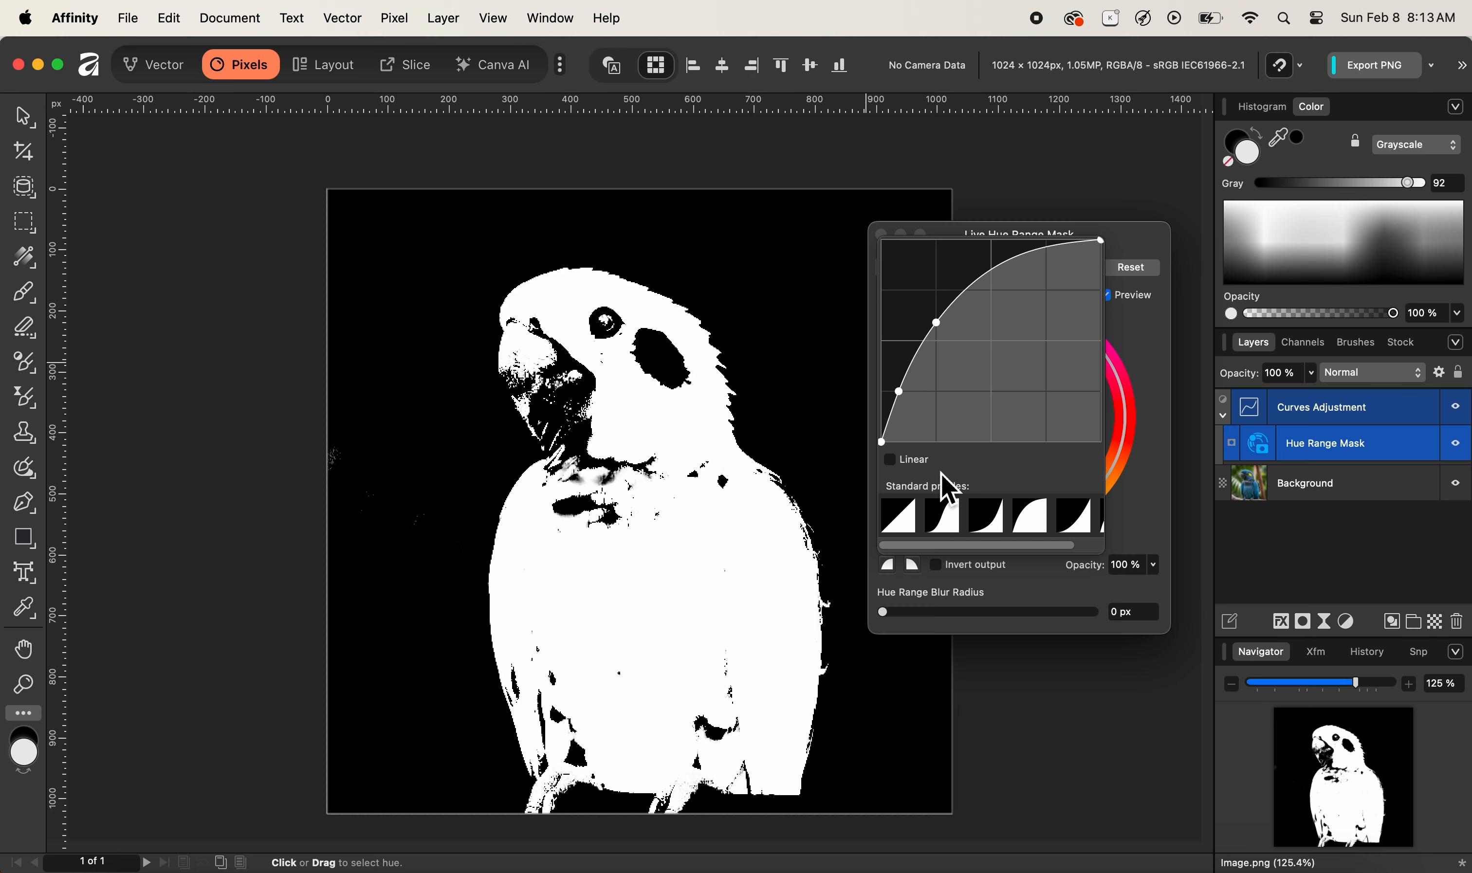
pyautogui.click(890, 468)
pyautogui.click(890, 468)
pyautogui.click(1153, 537)
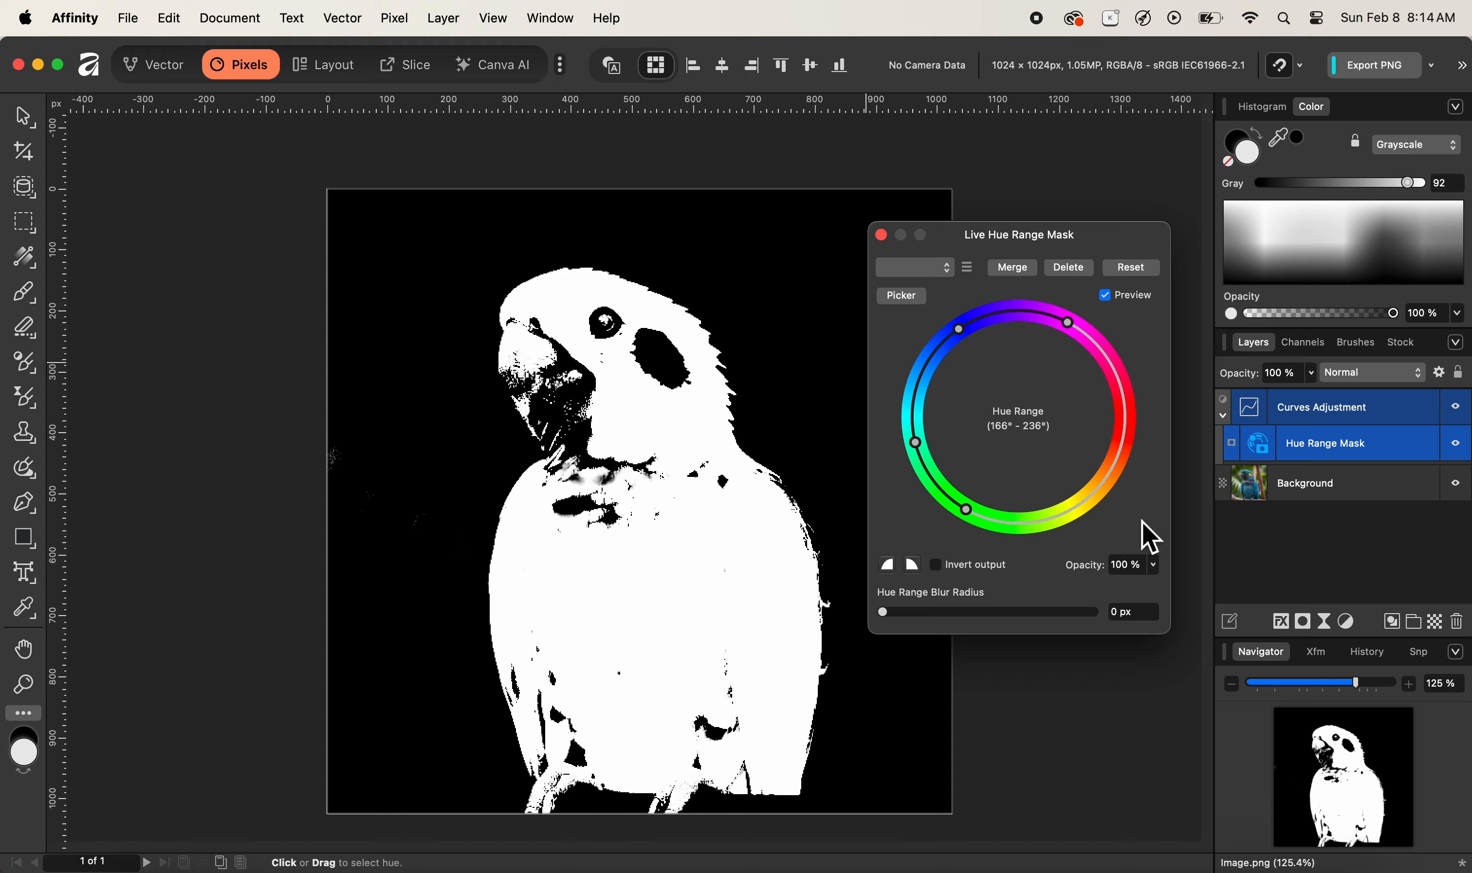
# Step: Try inverting the hue mask's output, and turn the inversion back off
pyautogui.click(937, 565)
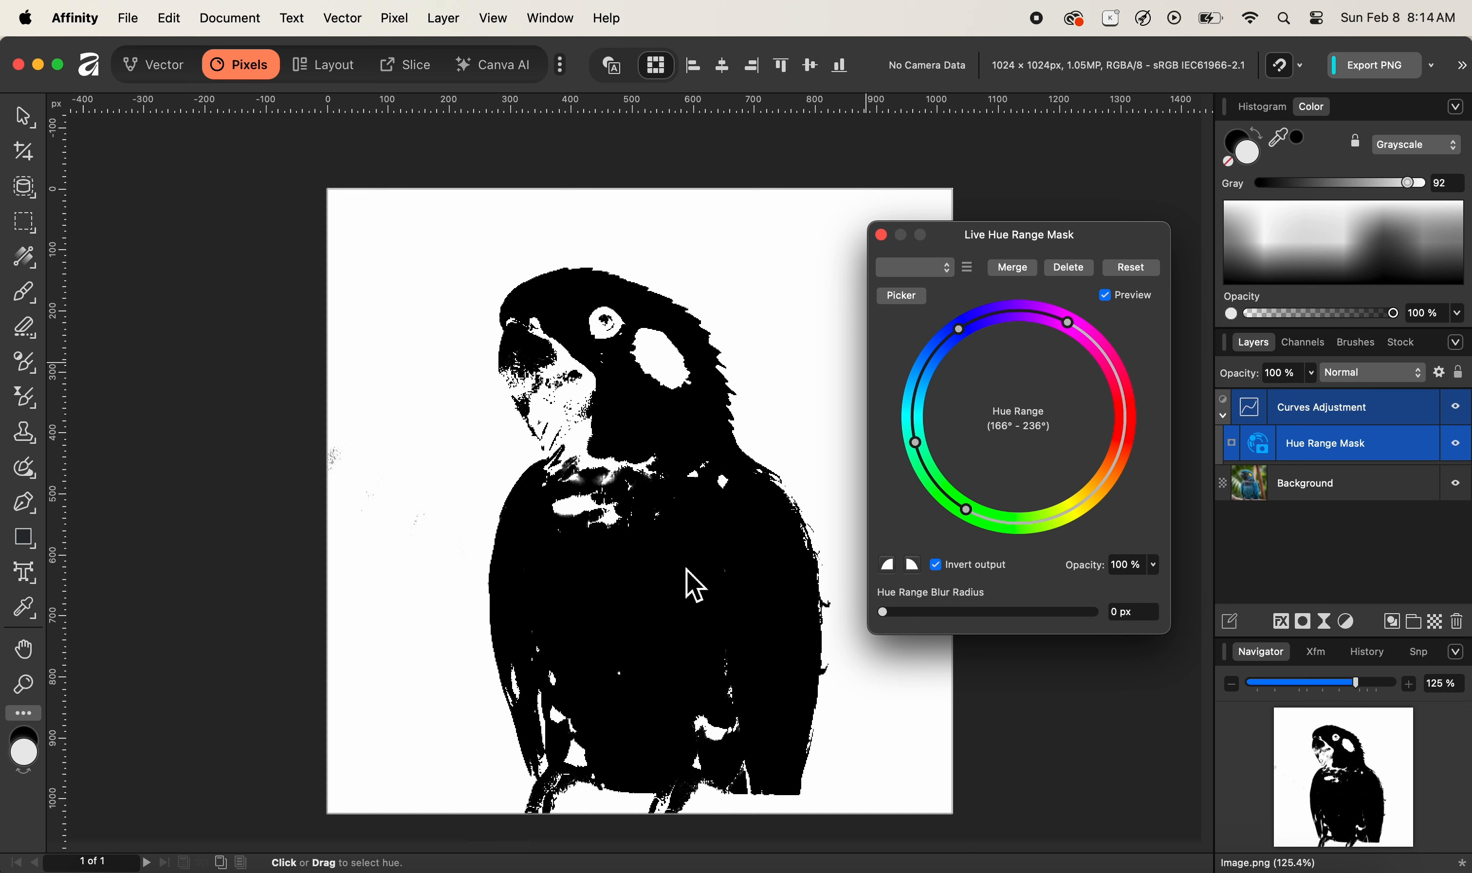
pyautogui.click(935, 565)
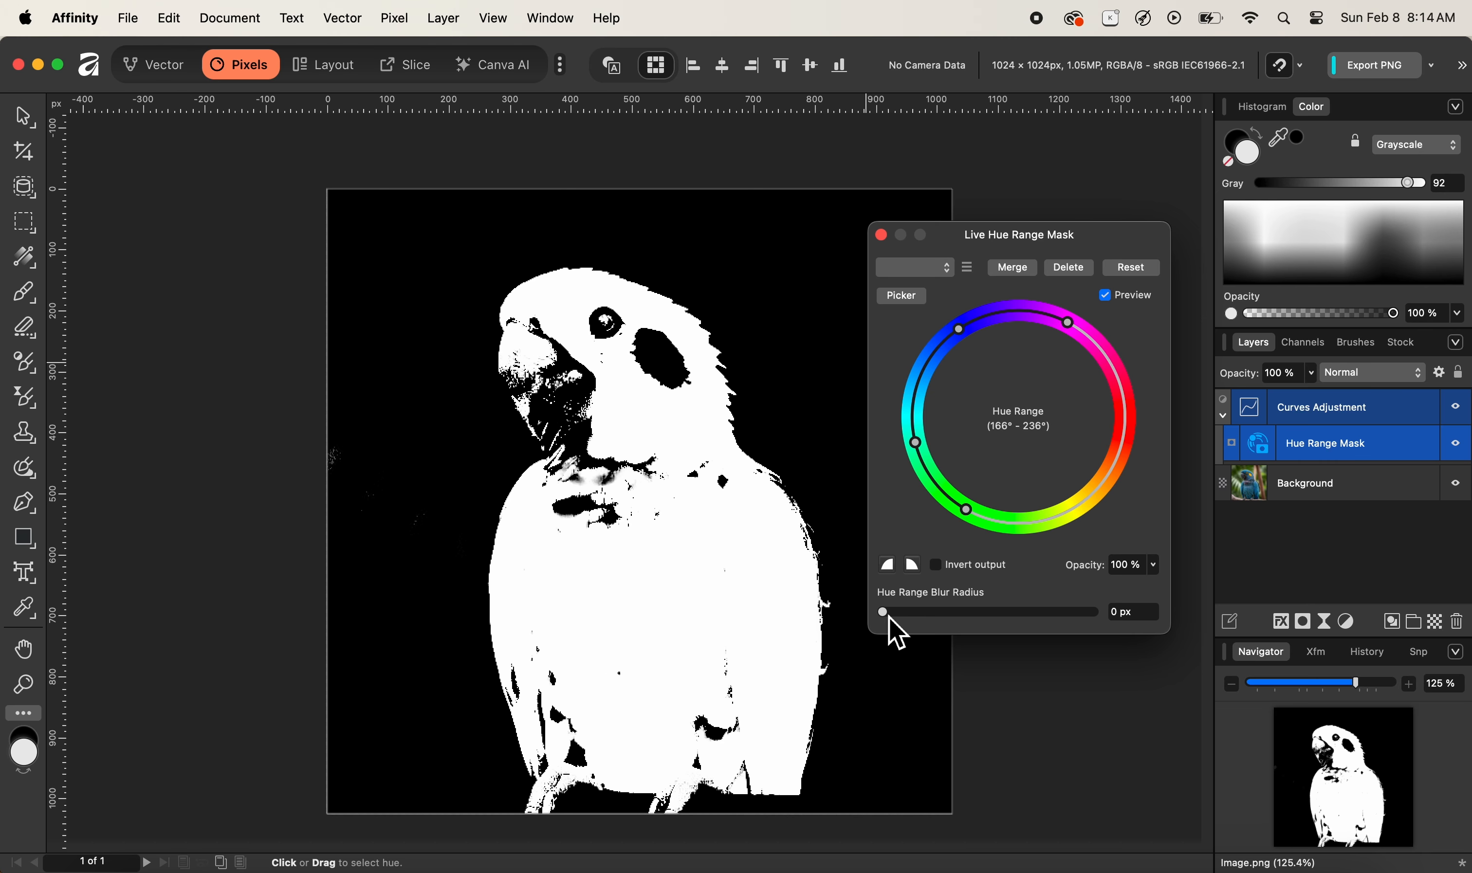
# Step: Soften the mask with a Hue Range Blur Radius of 1.5 px, comparing the mask preview with the image
pyautogui.moveTo(885, 614); pyautogui.dragTo(969, 629)
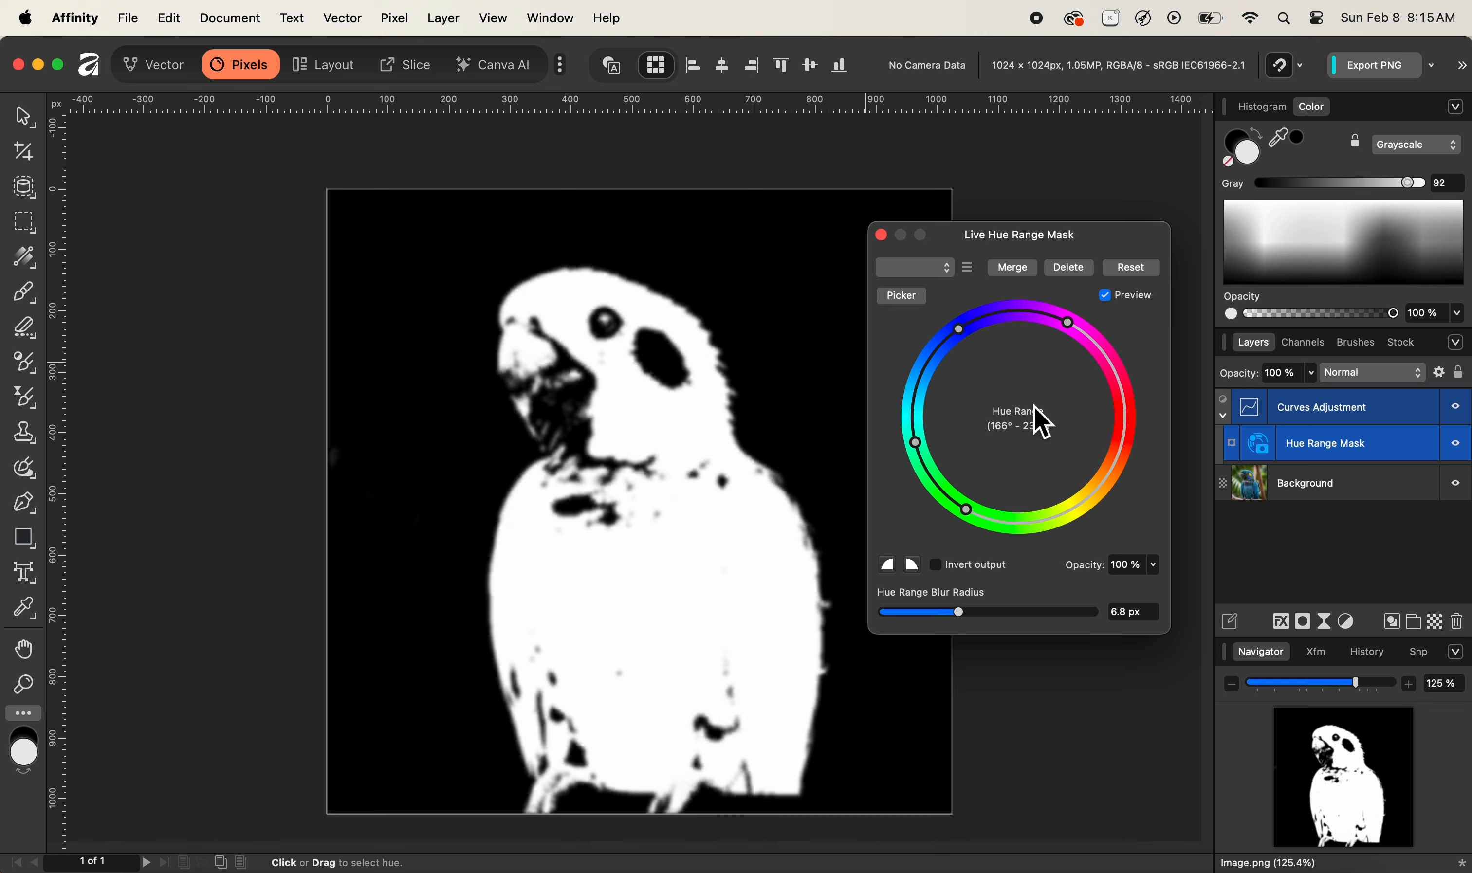
pyautogui.click(1109, 297)
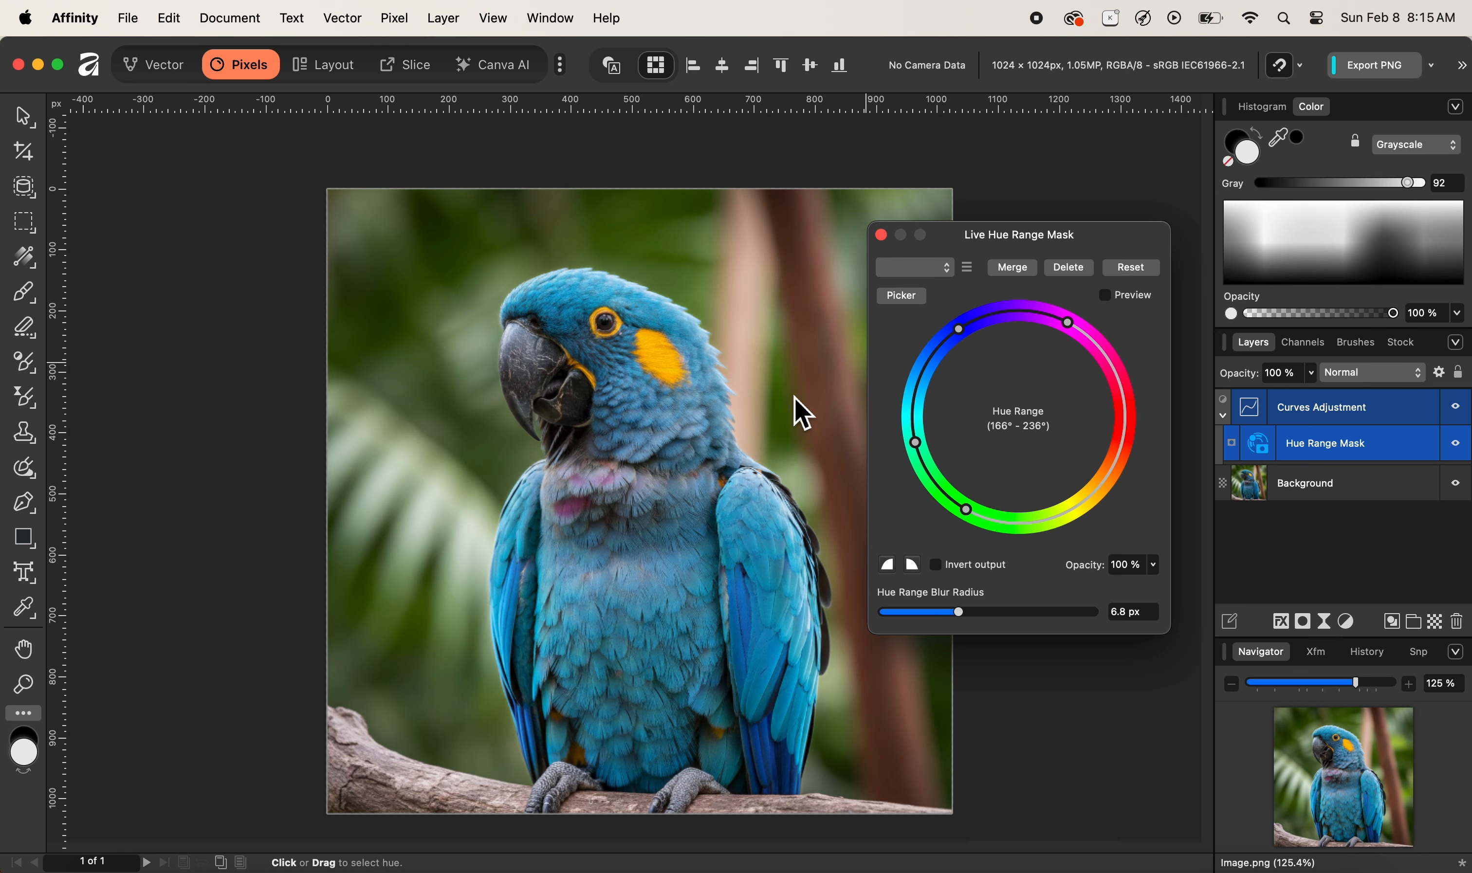
pyautogui.click(1104, 297)
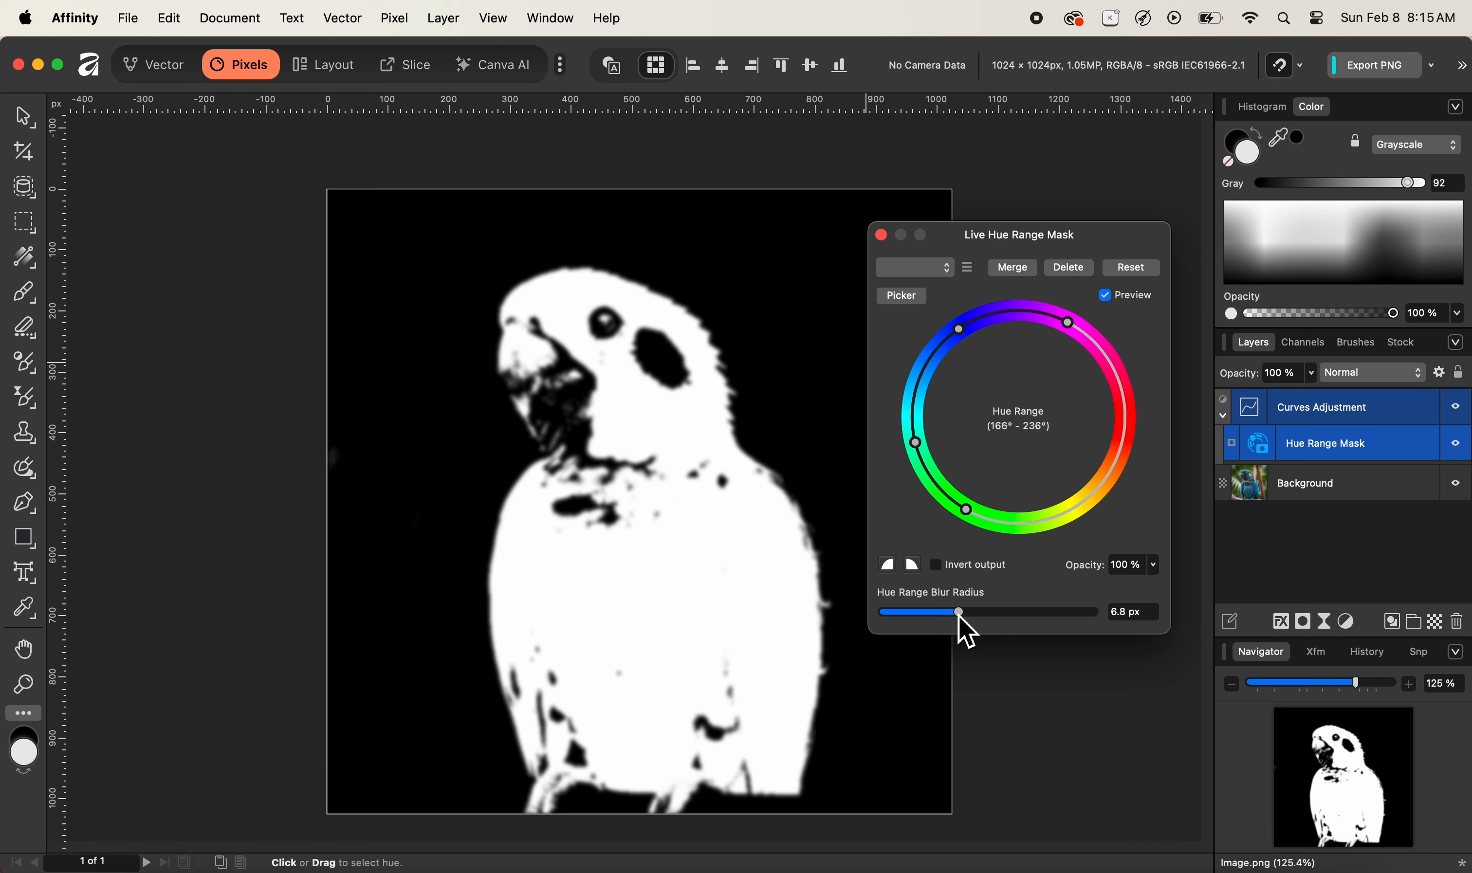
pyautogui.moveTo(958, 615)
pyautogui.mouseDown()
pyautogui.moveTo(920, 612)
pyautogui.moveTo(934, 615)
pyautogui.mouseUp()
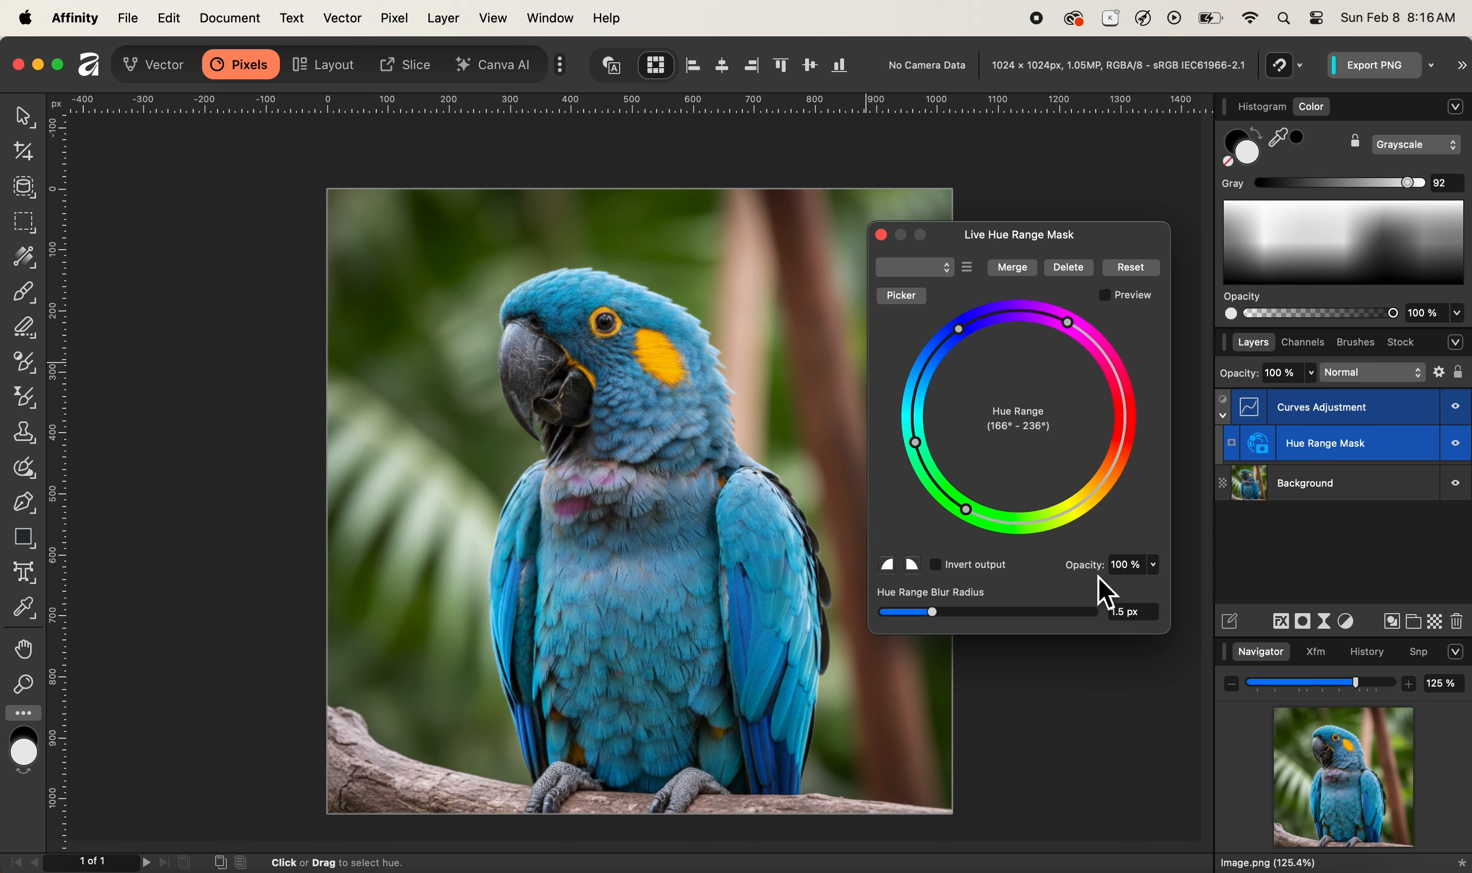
pyautogui.click(882, 235)
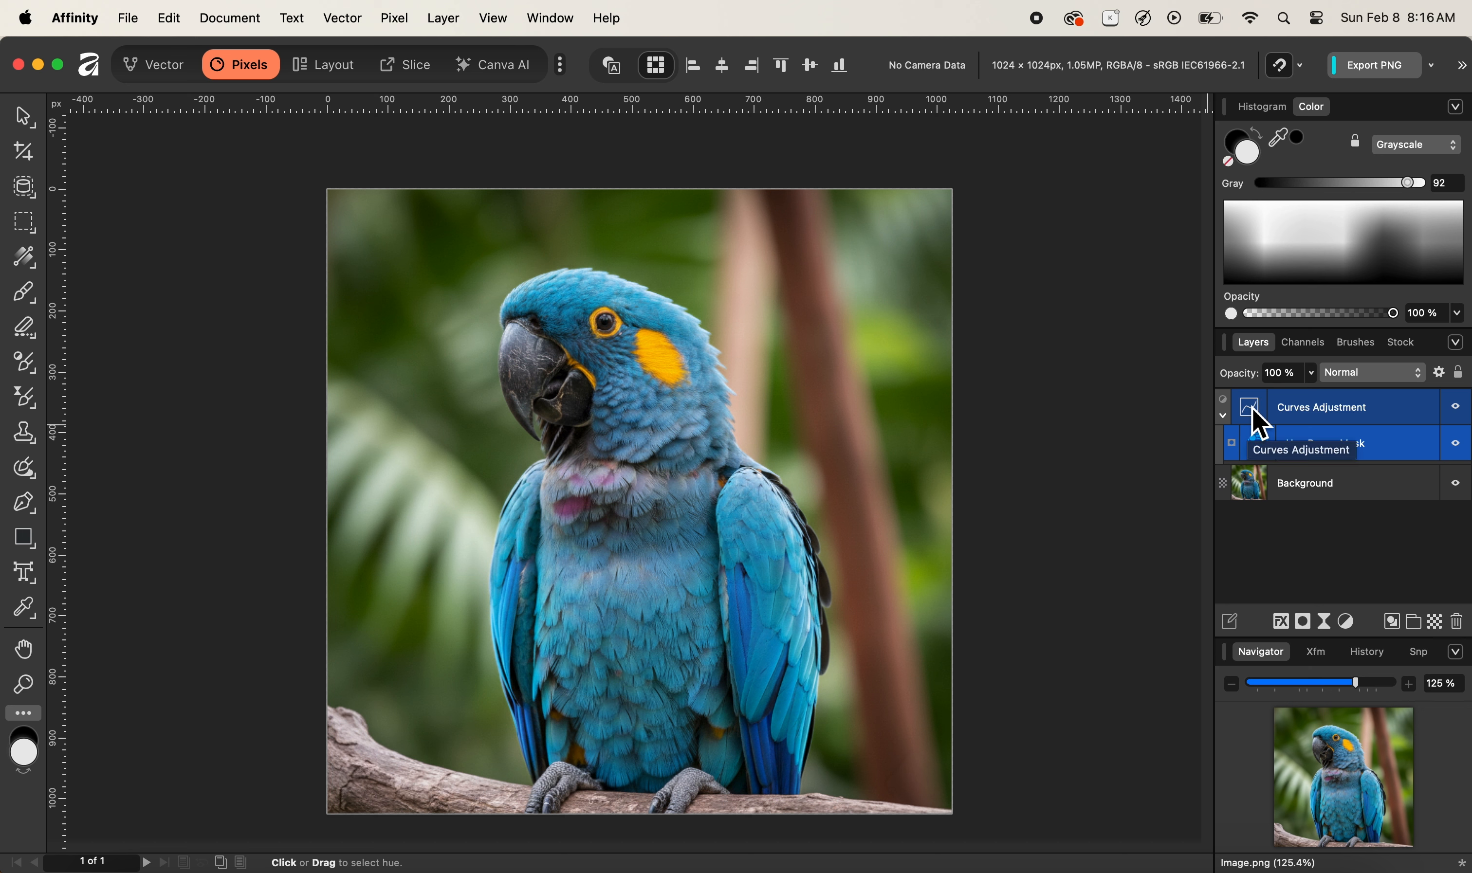
# Step: Reopen the Curves adjustment and delete its existing midtone point to straighten the curve
pyautogui.doubleClick(1259, 424)
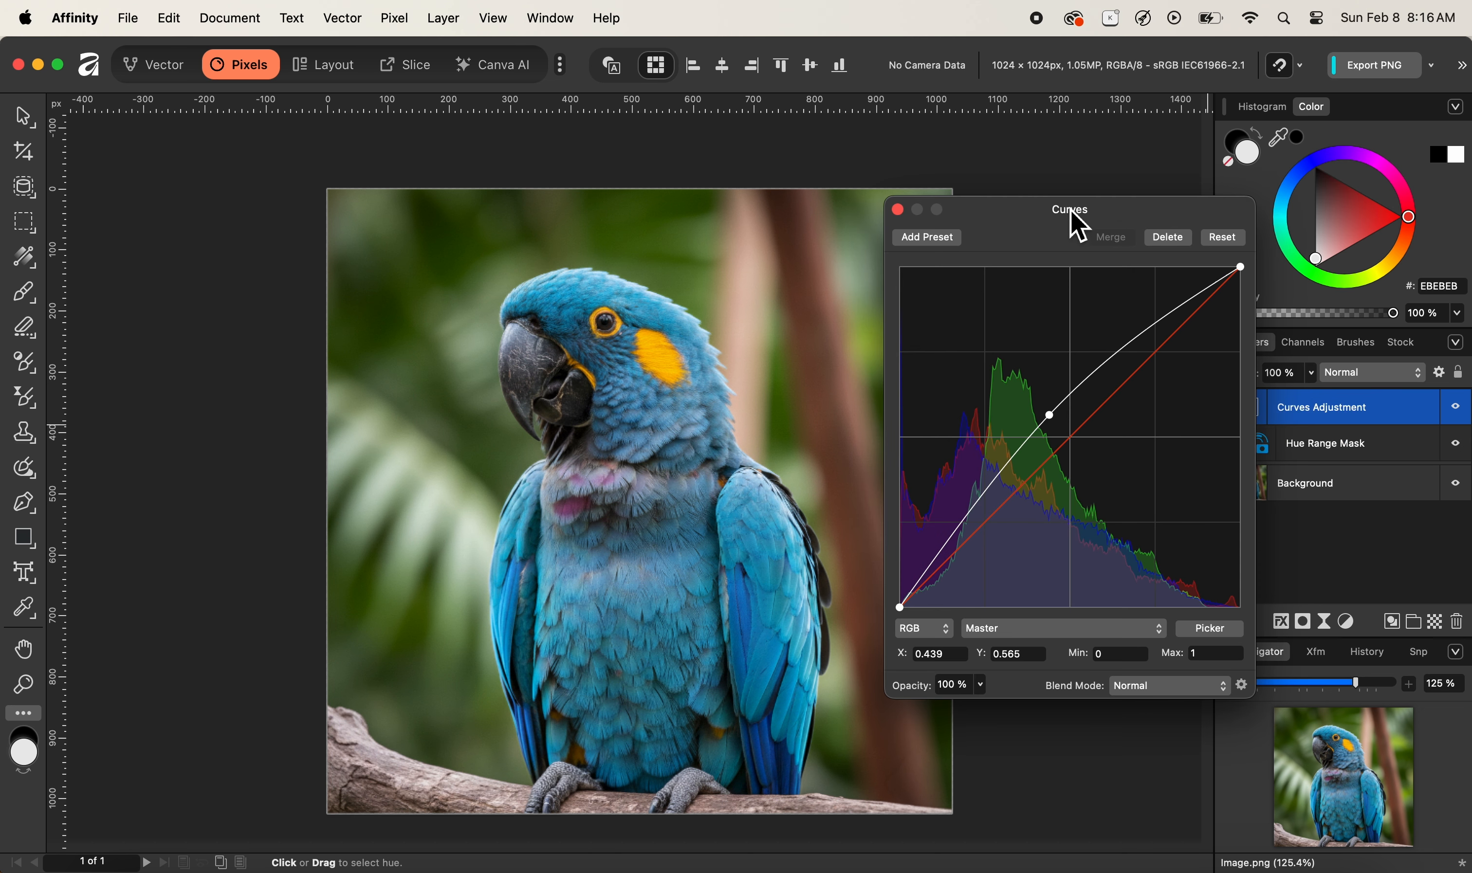
pyautogui.moveTo(1072, 216); pyautogui.dragTo(1037, 297)
pyautogui.moveTo(1015, 495); pyautogui.dragTo(1006, 478)
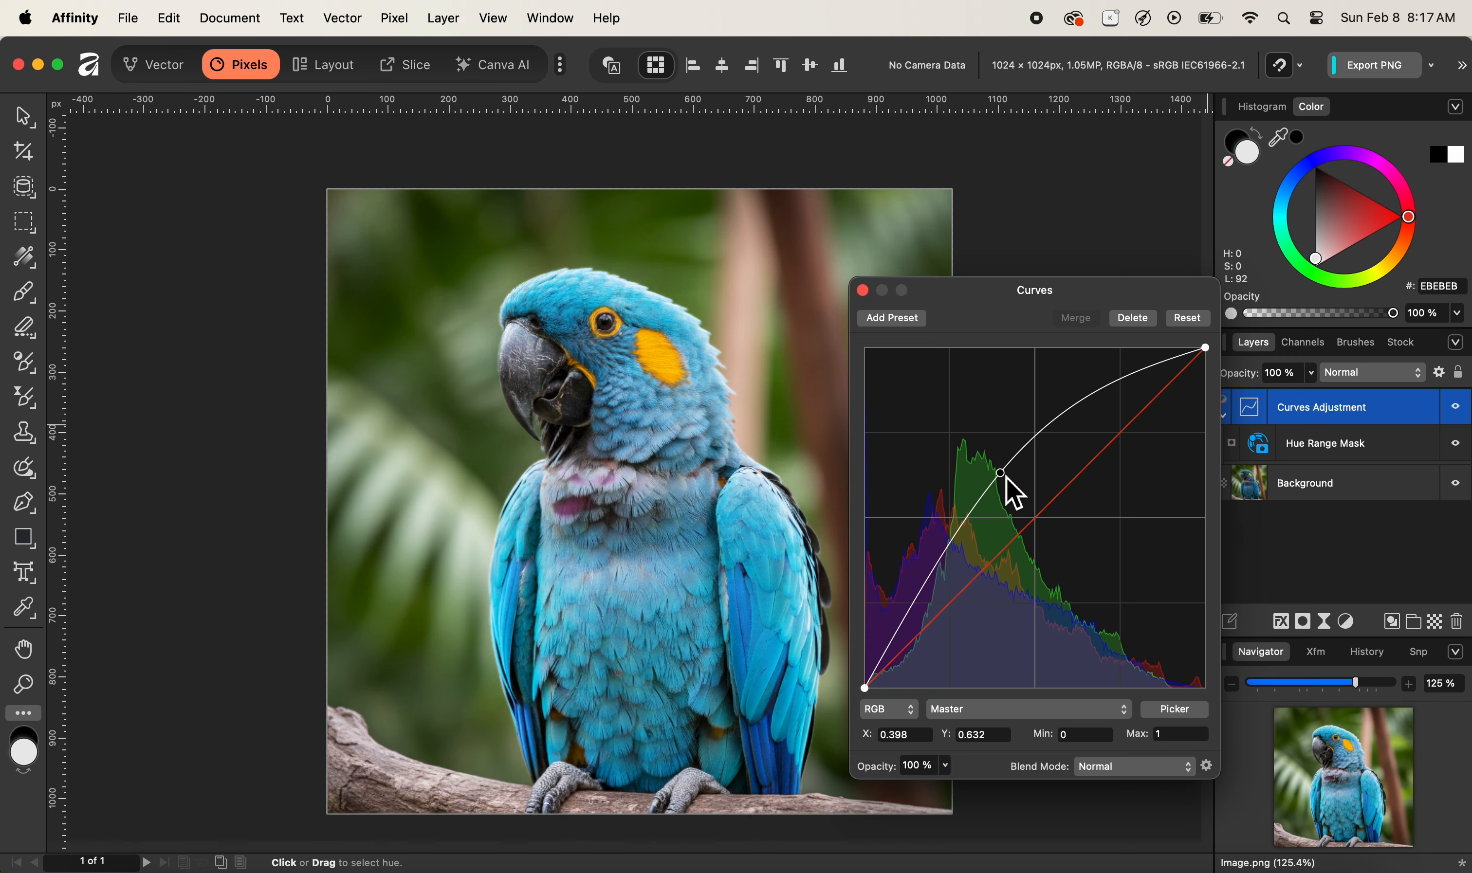
pyautogui.press('Delete')
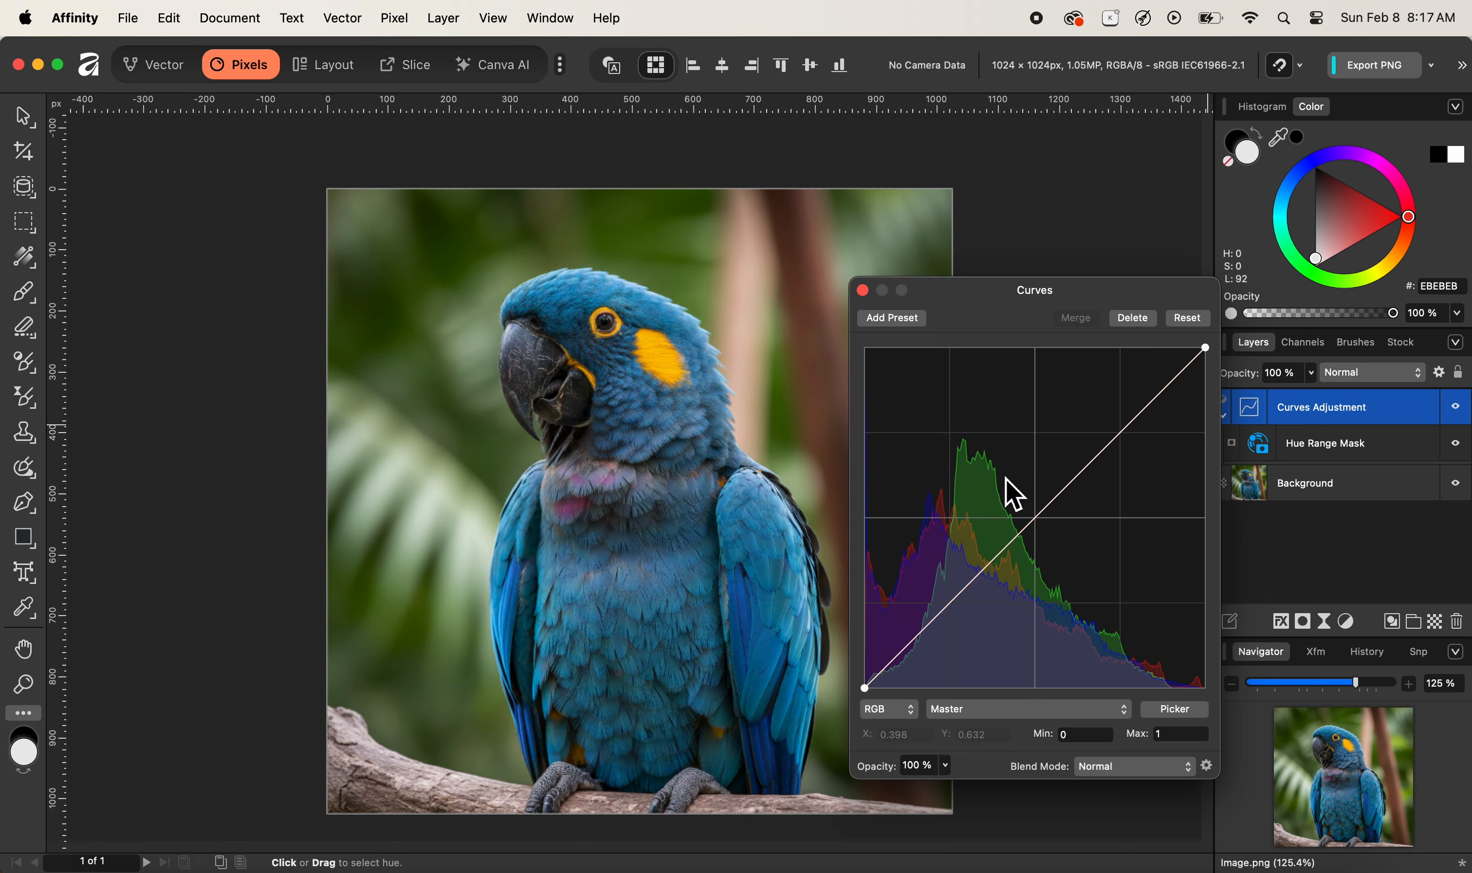
# Step: Shape the master curve into an S with points at X 0.248, Y 0.231 and X 0.674, Y 0.817
pyautogui.click(1122, 437)
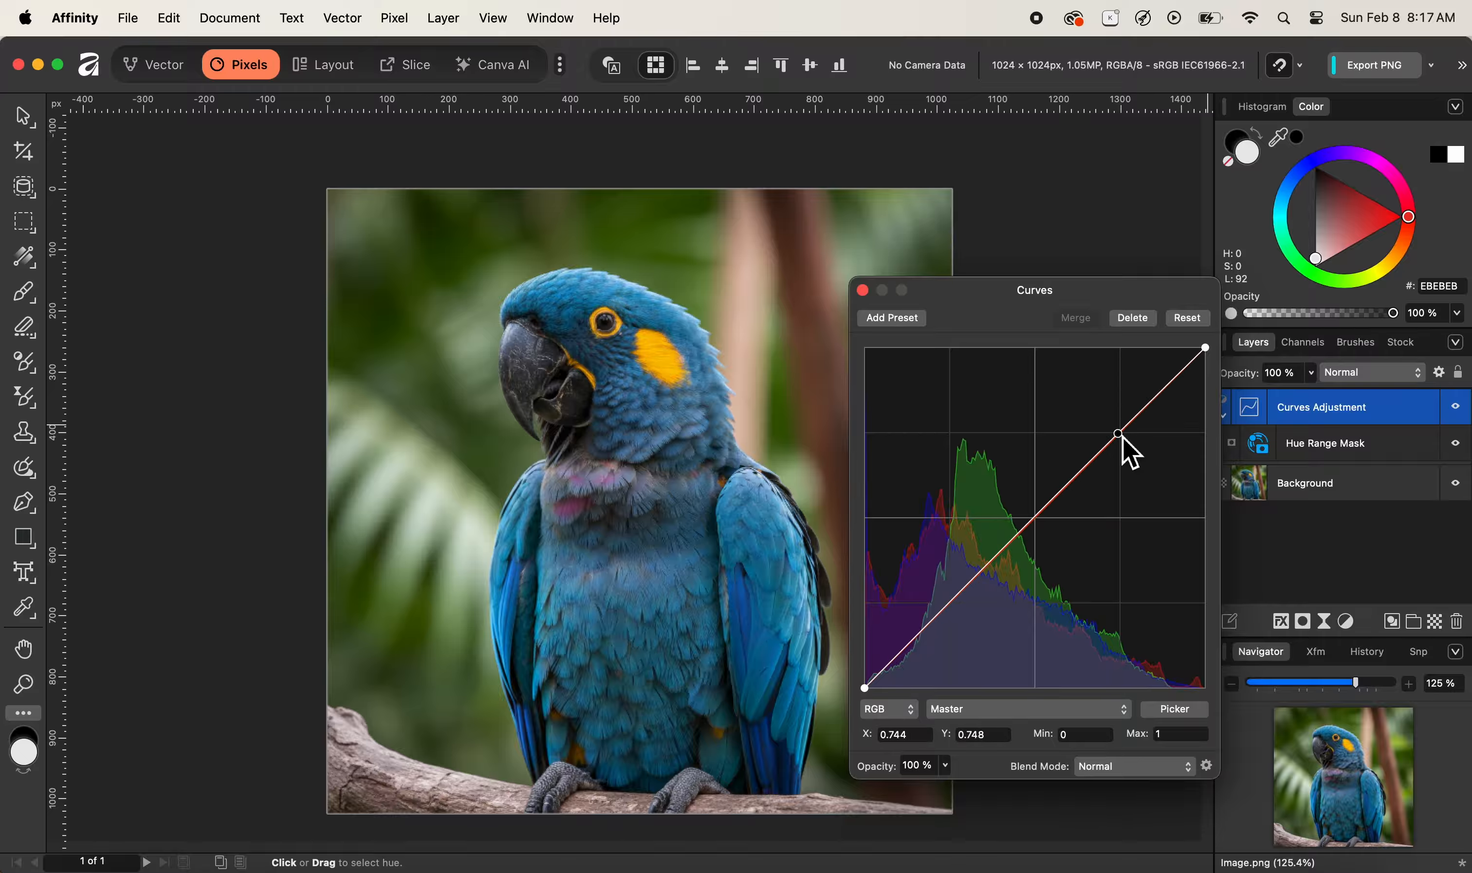
pyautogui.moveTo(1122, 437); pyautogui.dragTo(1101, 409)
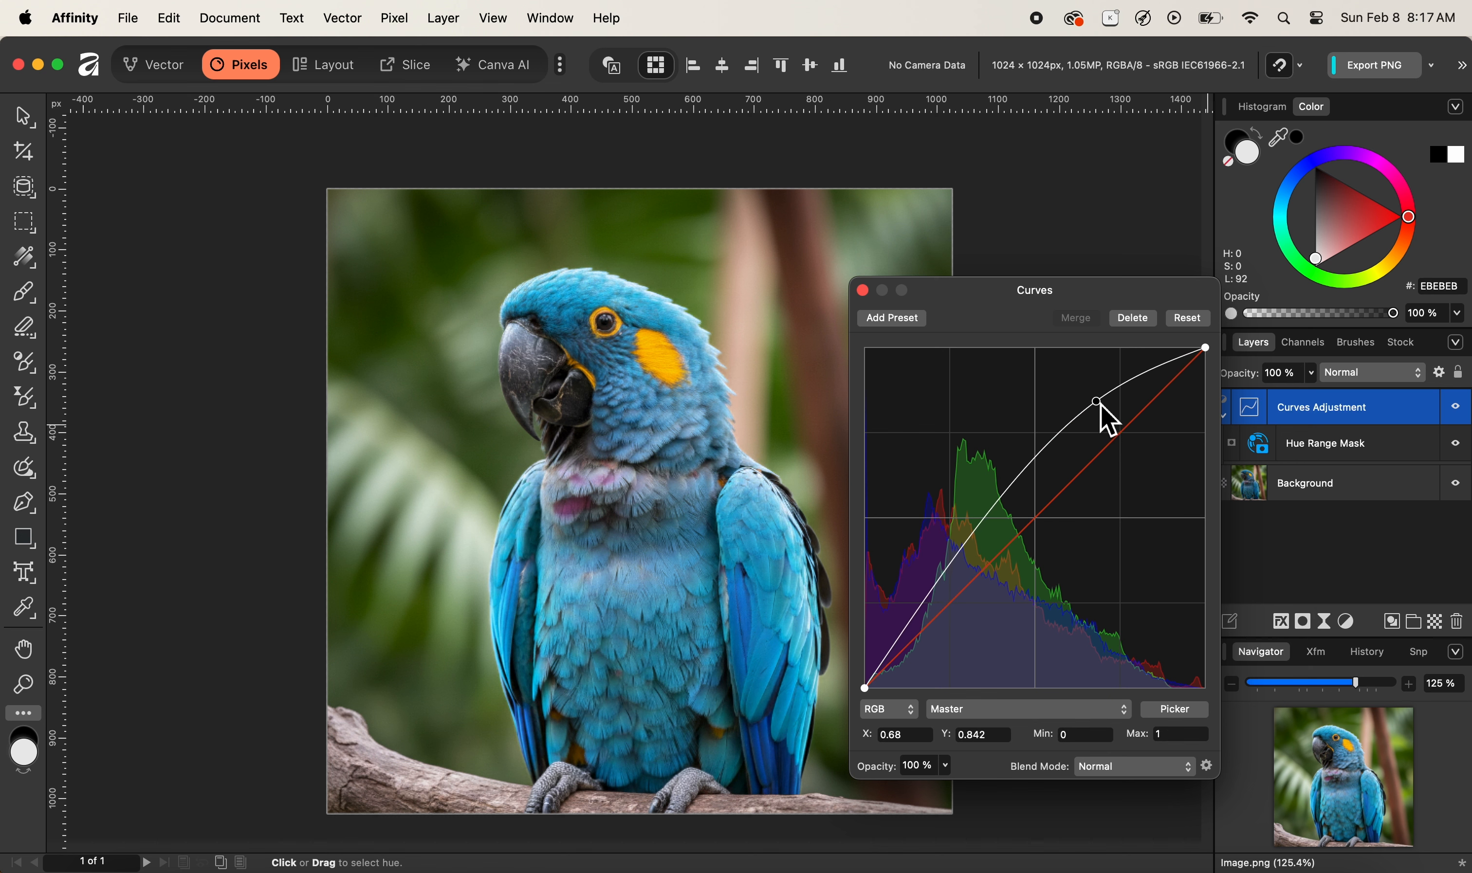
pyautogui.click(934, 596)
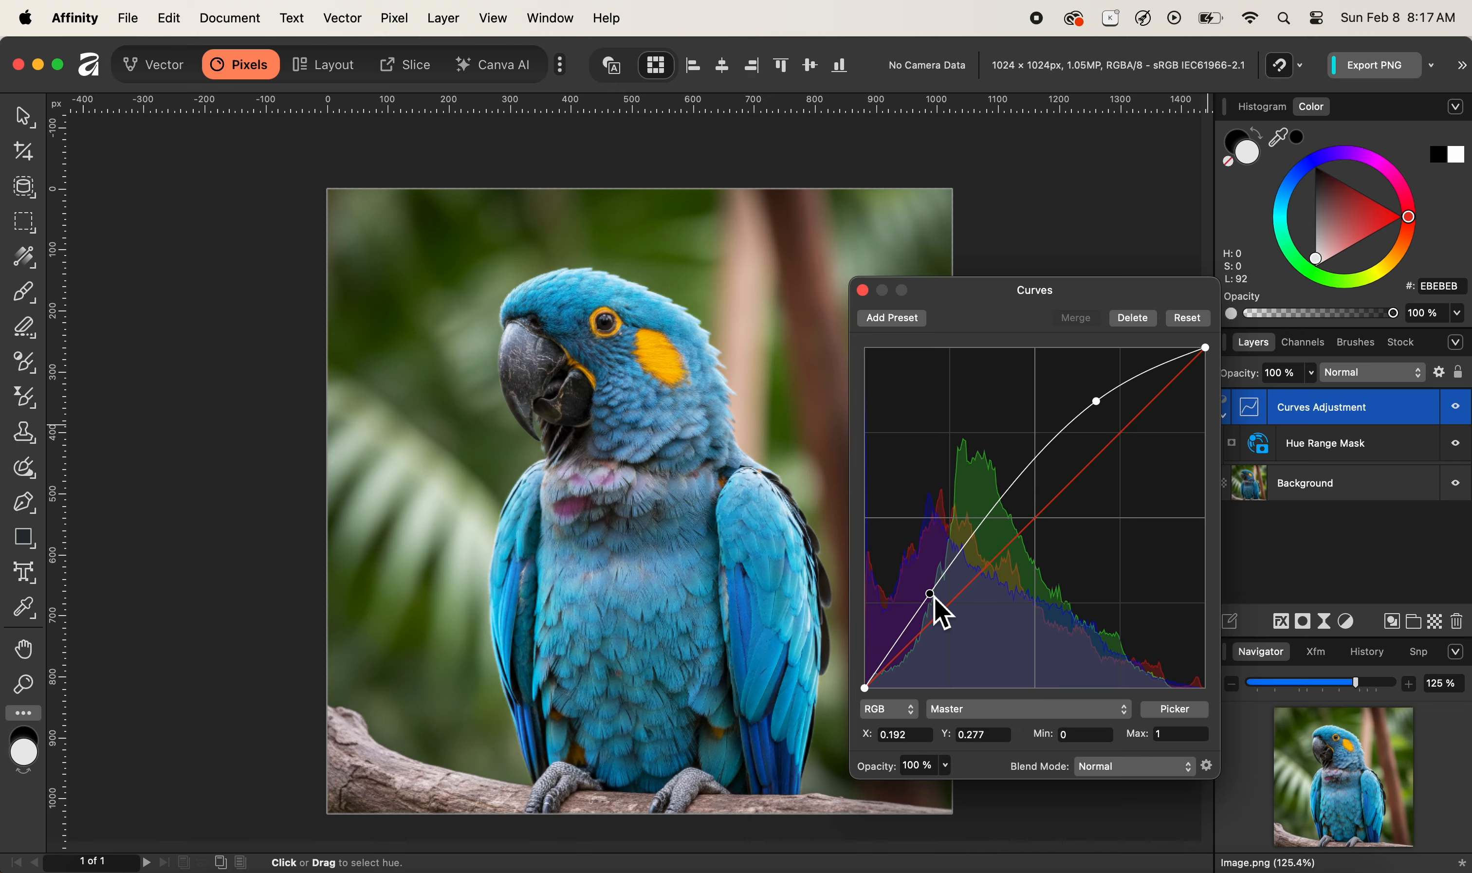
pyautogui.moveTo(935, 600); pyautogui.dragTo(958, 621)
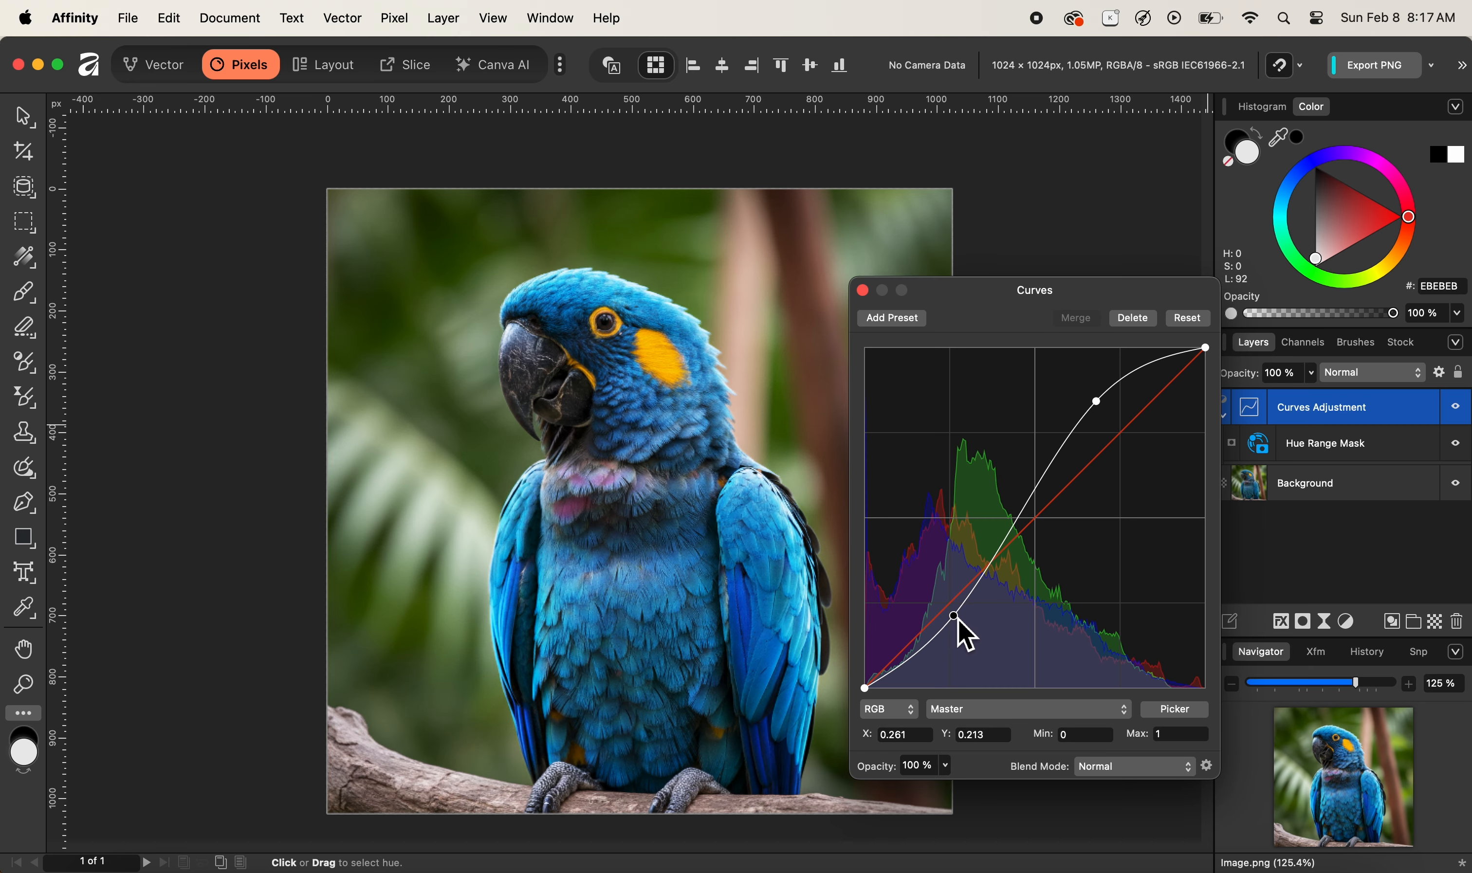
pyautogui.moveTo(1097, 404); pyautogui.dragTo(1103, 418)
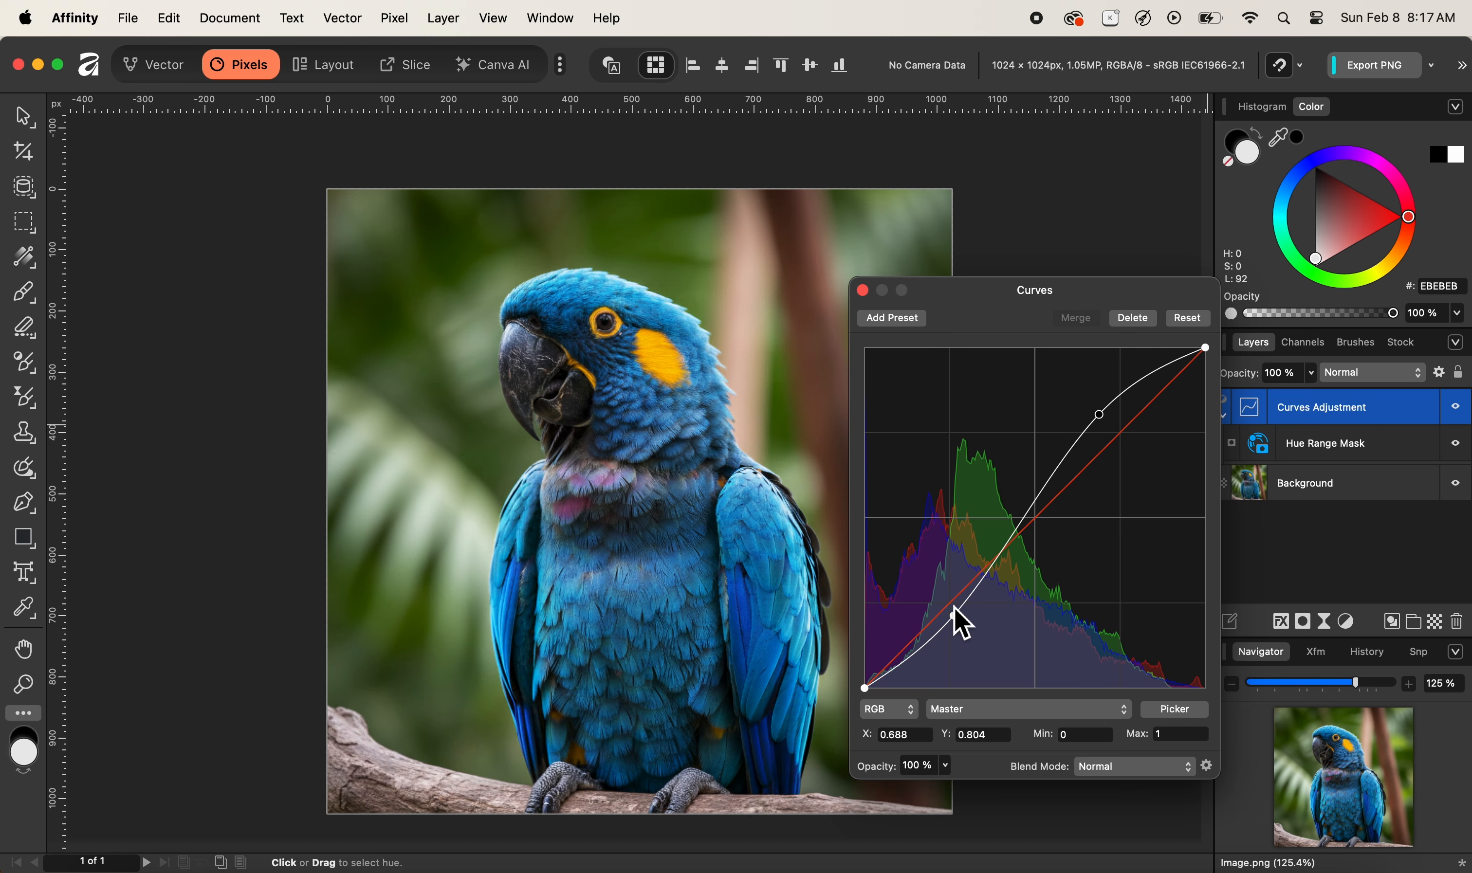
pyautogui.moveTo(961, 619); pyautogui.dragTo(954, 613)
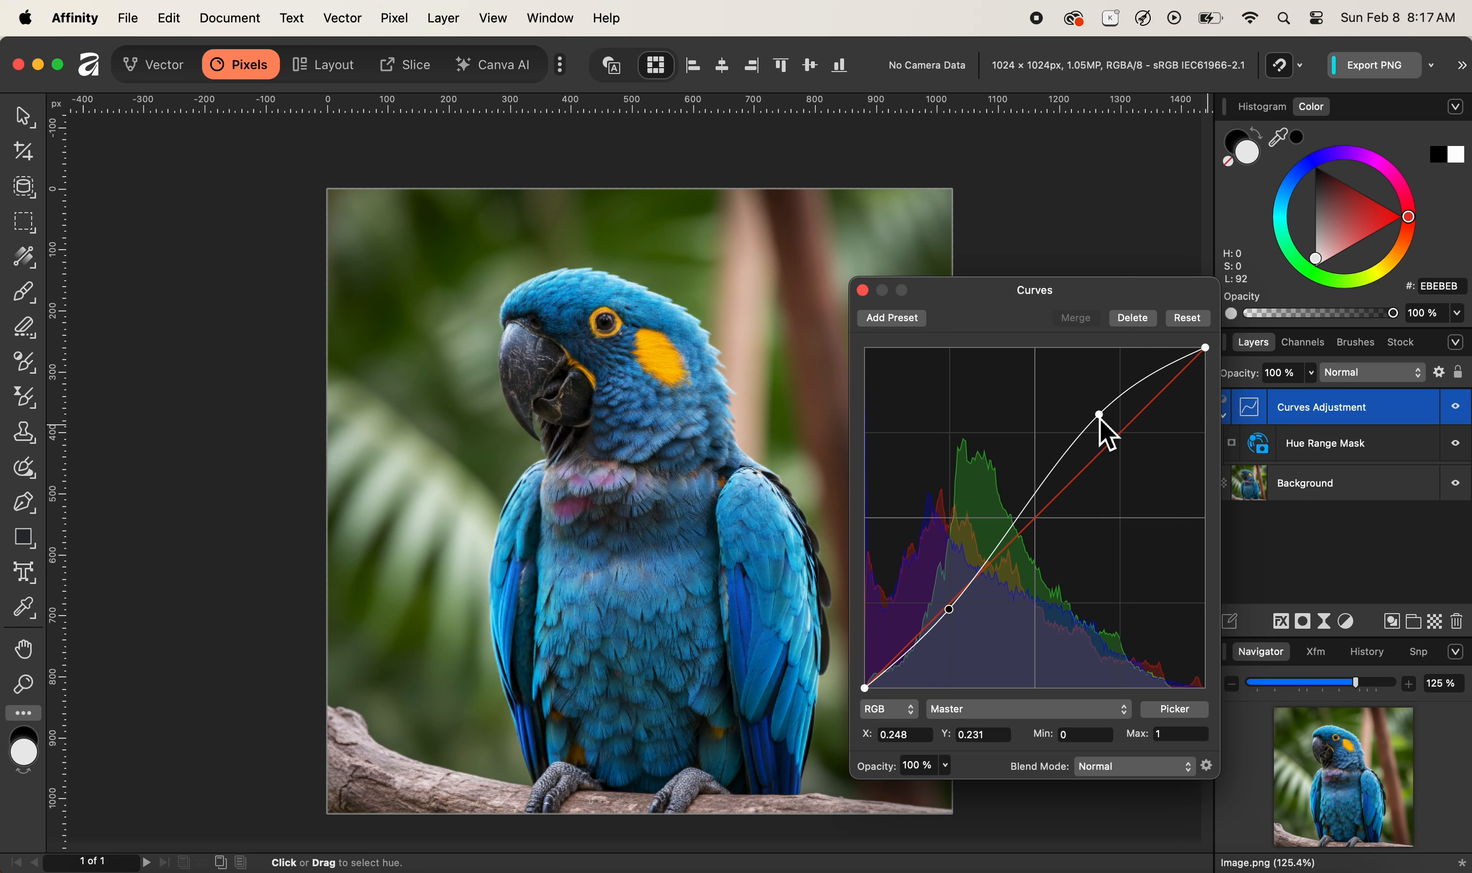
pyautogui.moveTo(1099, 419); pyautogui.dragTo(1098, 414)
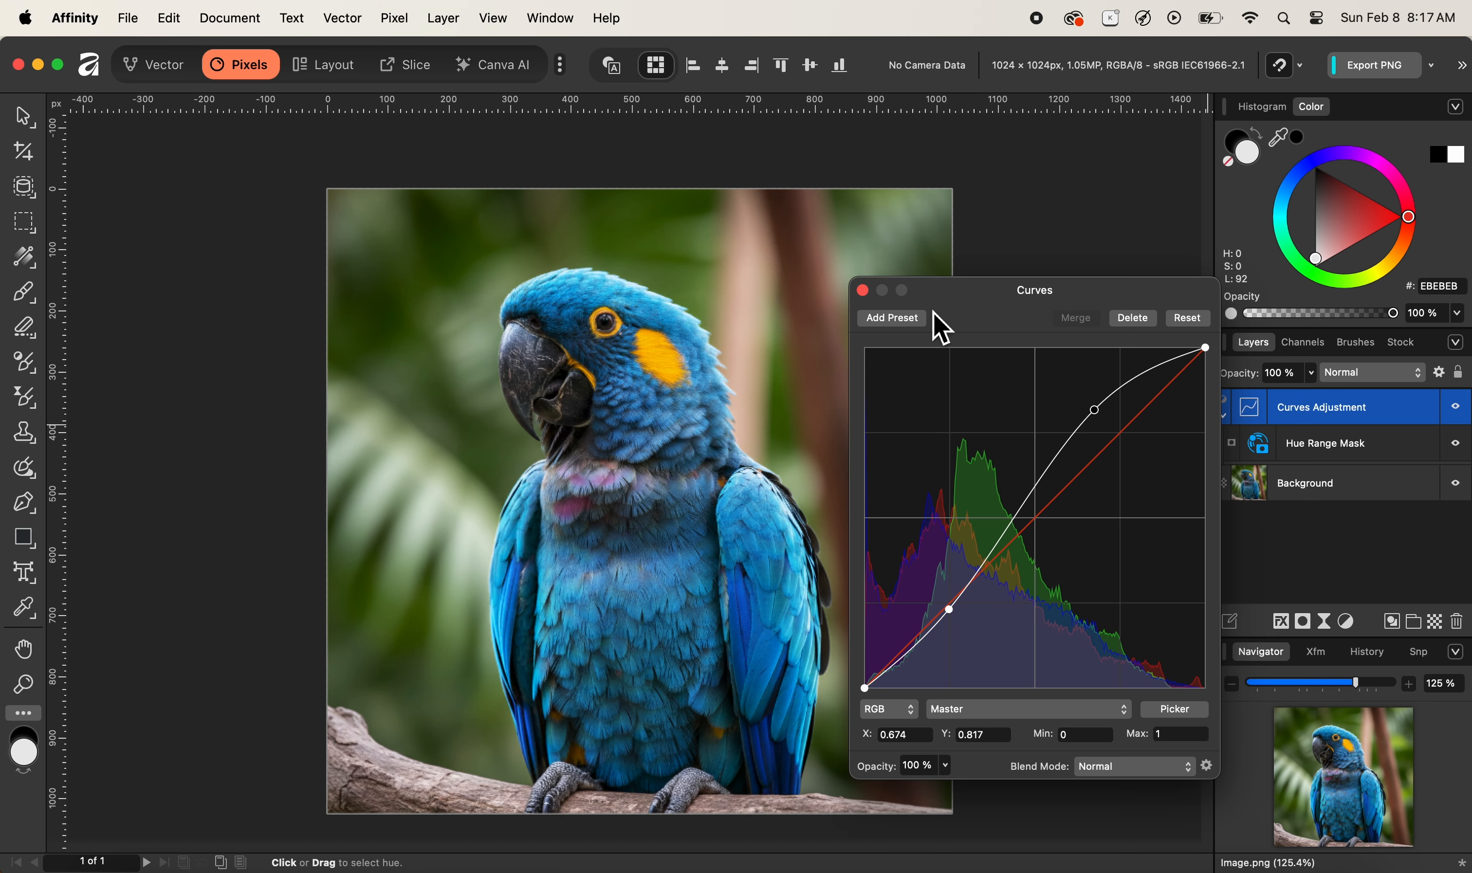
pyautogui.click(863, 291)
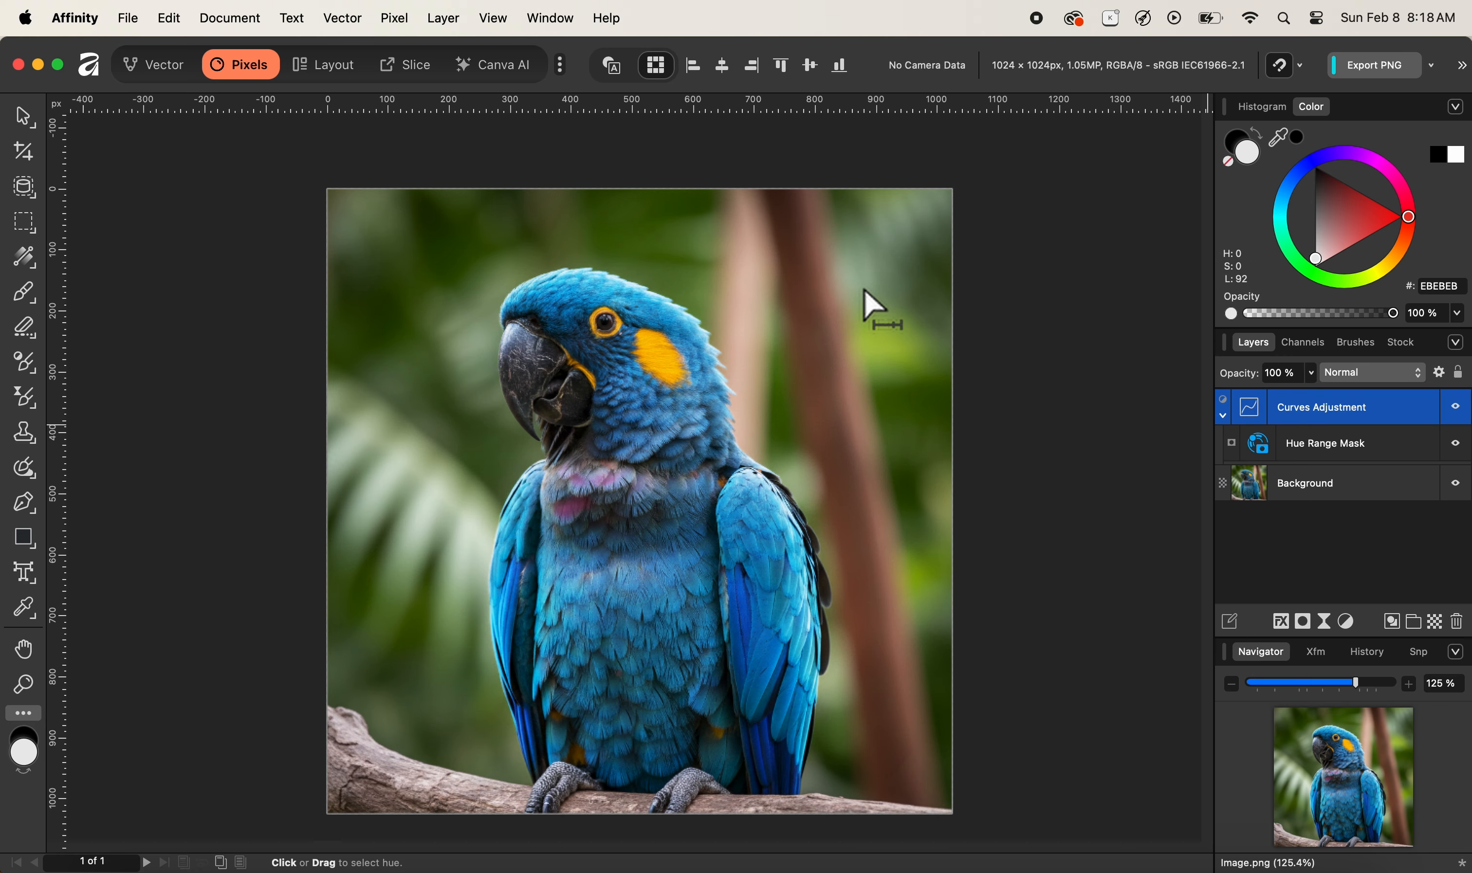
# Step: Hide and reshow the Curves Adjustment layer to compare the parrot before and after the edit
pyautogui.click(1458, 411)
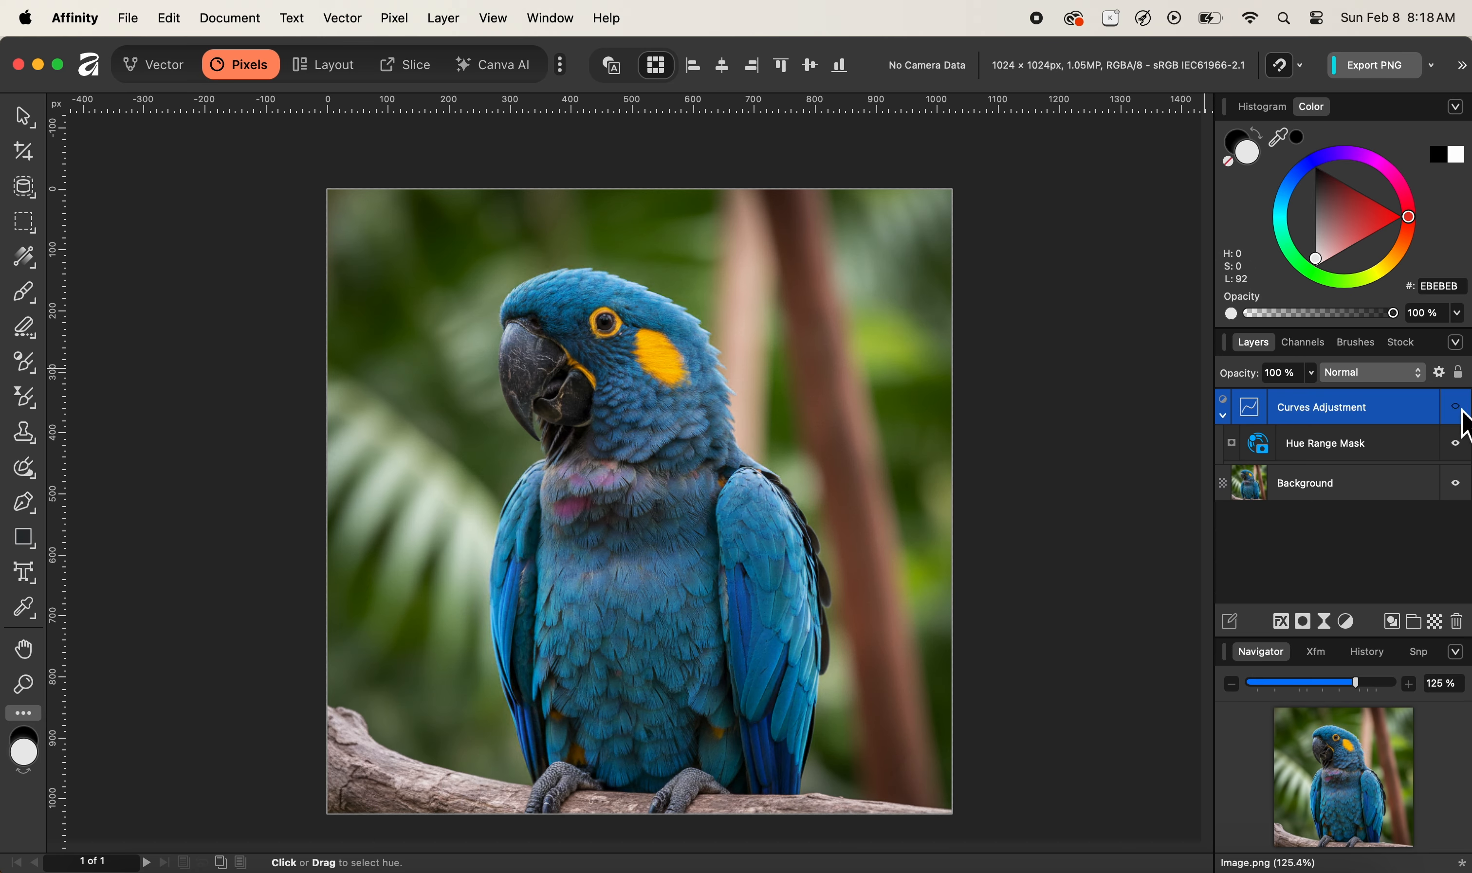
pyautogui.click(1459, 411)
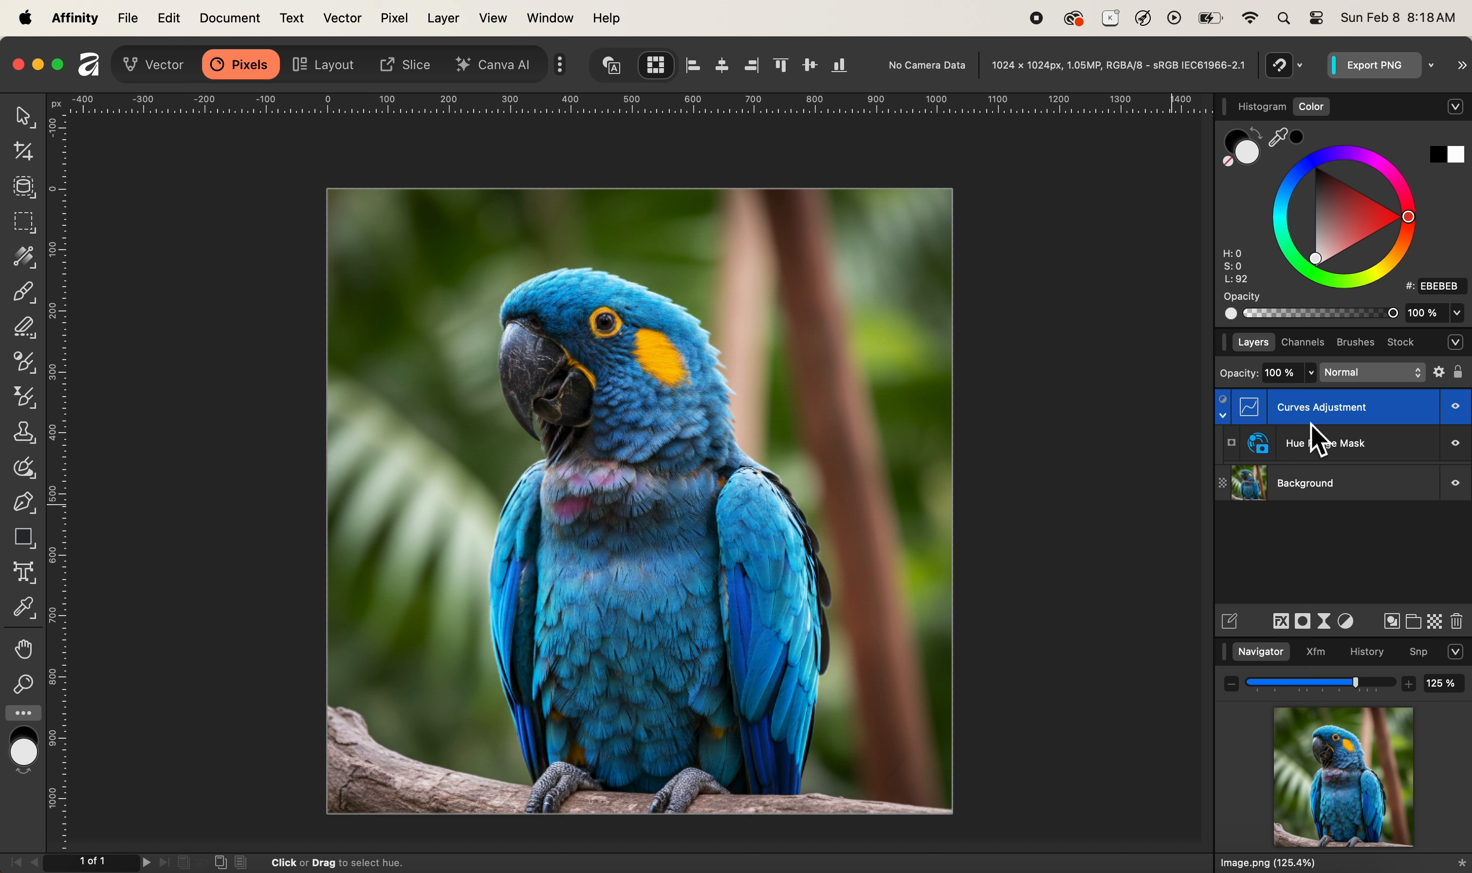
# Step: Reopen the Hue Range Mask settings and reduce the mask's opacity to 72%
pyautogui.doubleClick(1266, 454)
pyautogui.moveTo(1084, 454); pyautogui.dragTo(1066, 276)
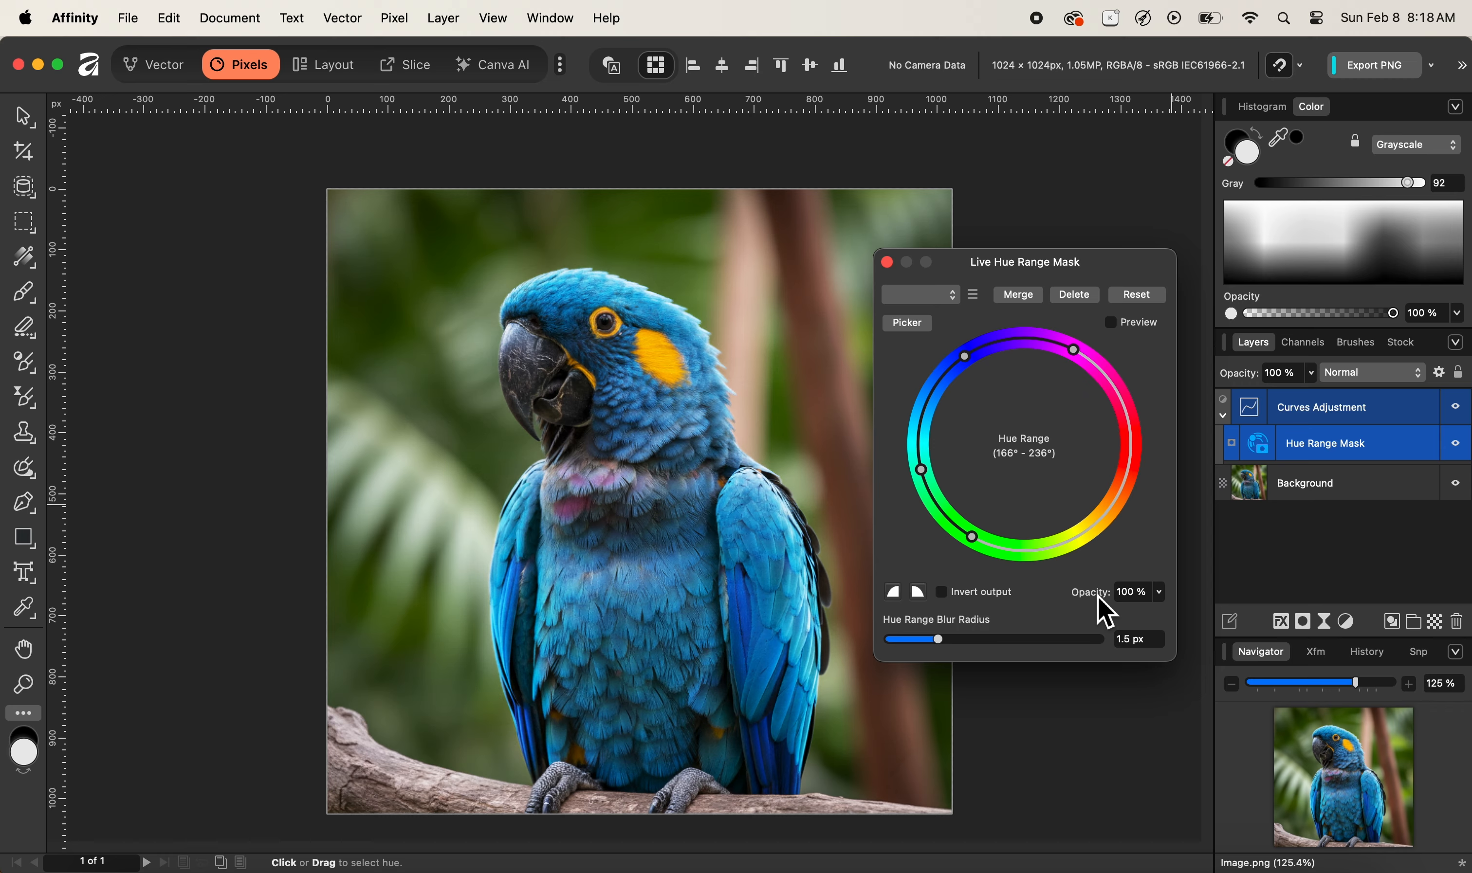
pyautogui.moveTo(1098, 596)
pyautogui.mouseDown()
pyautogui.moveTo(1012, 595)
pyautogui.moveTo(1069, 592)
pyautogui.mouseUp()
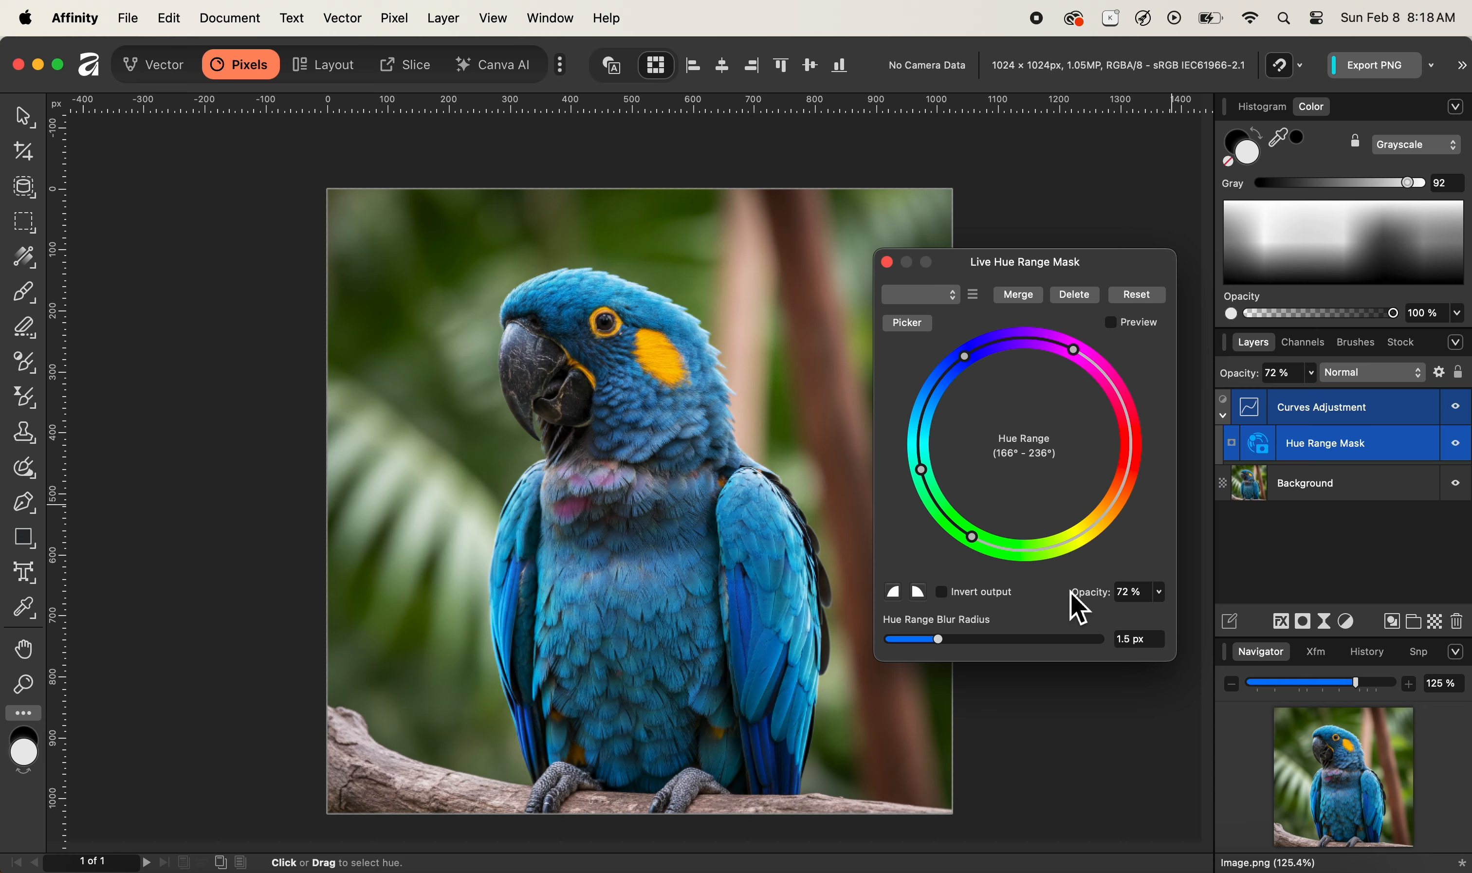
pyautogui.click(888, 263)
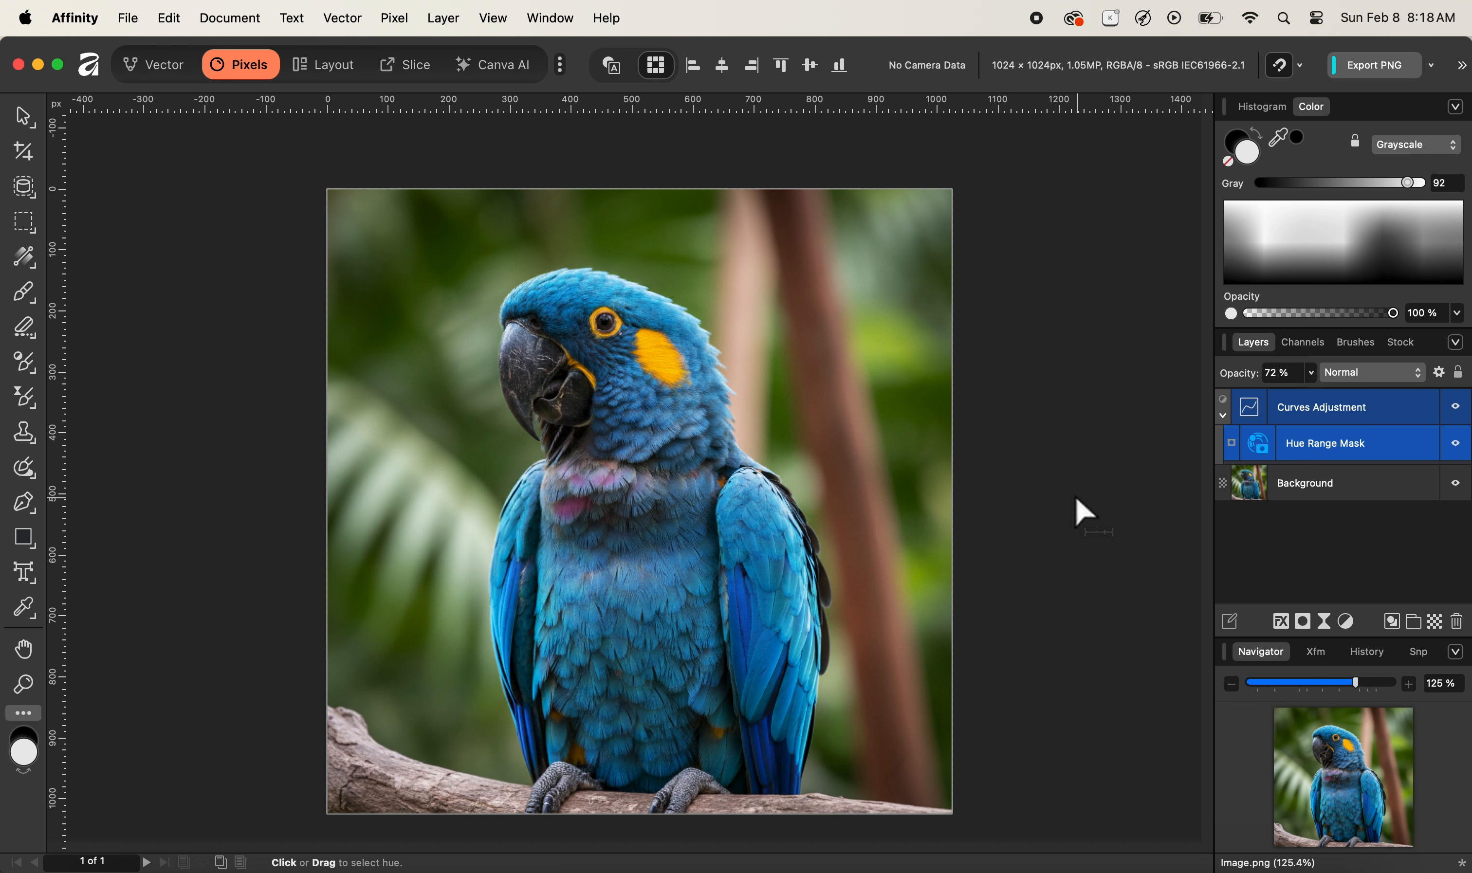